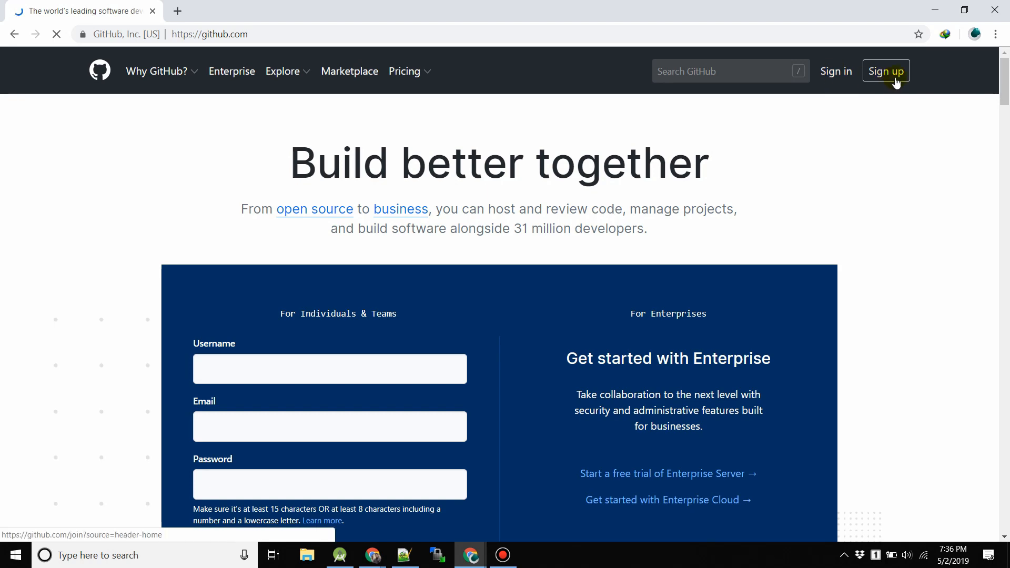
Start a new GitHub account and enter a username GitHub accepts, since the first was taken.
key("super+plus")
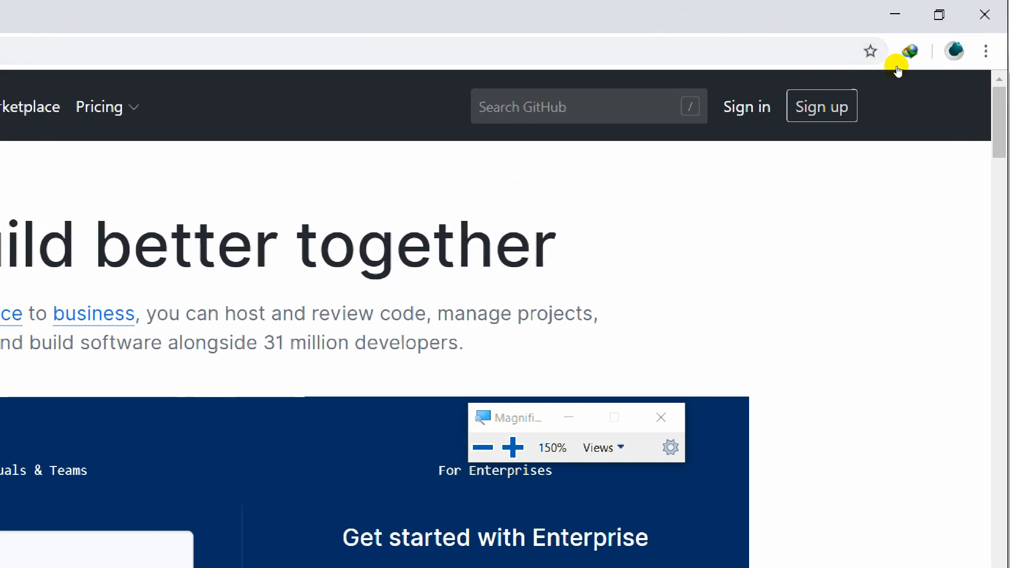
left_click(897, 72)
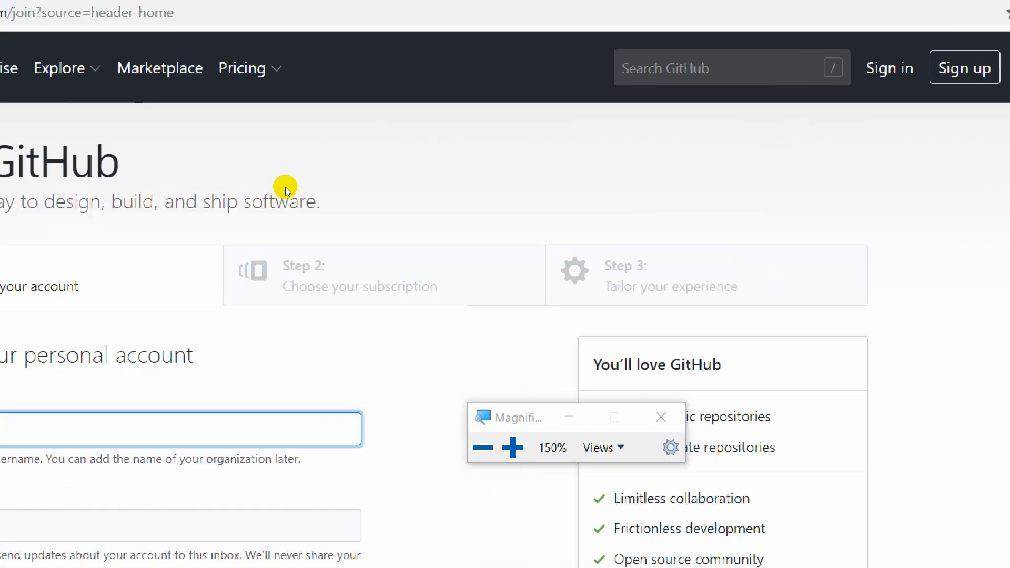
left_click(626, 306)
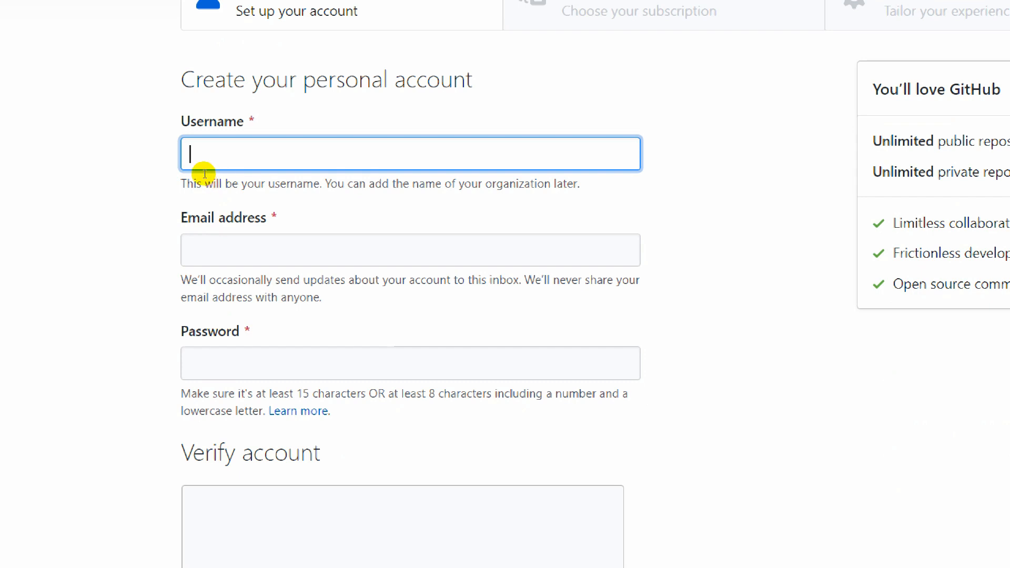
type("abbashassan")
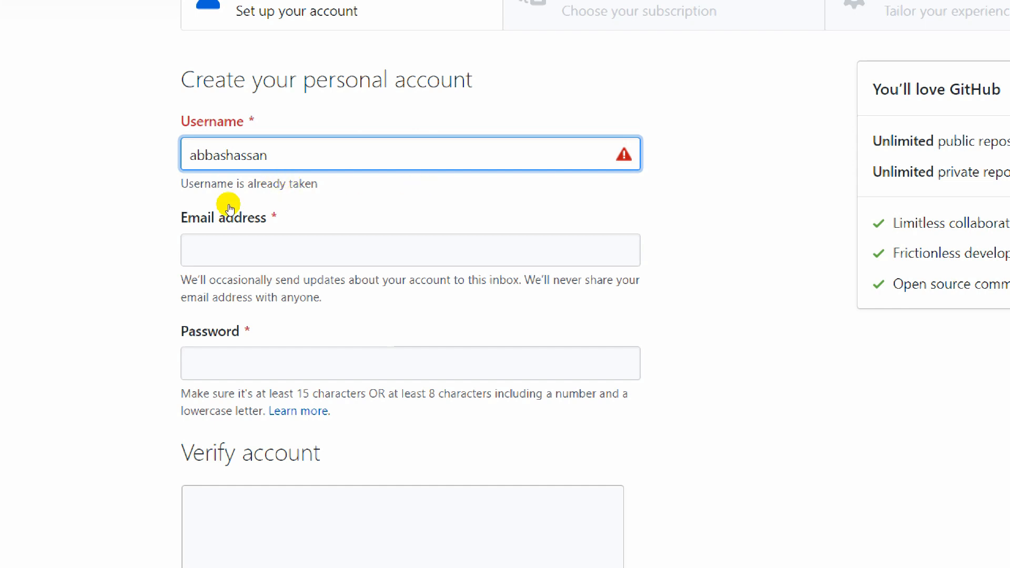
type("1")
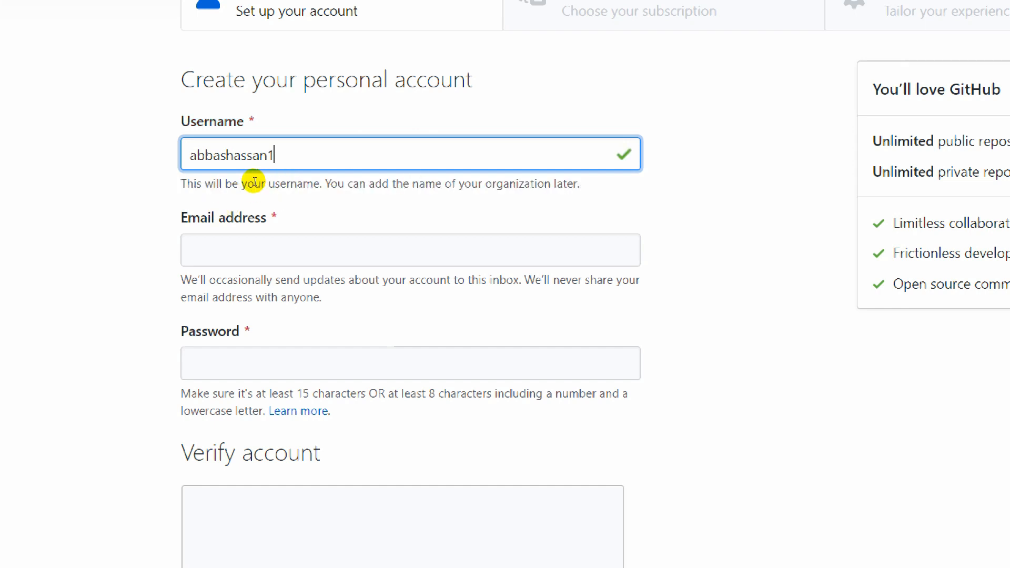
Enter the account e-mail address in the sign-up form.
left_click(216, 247)
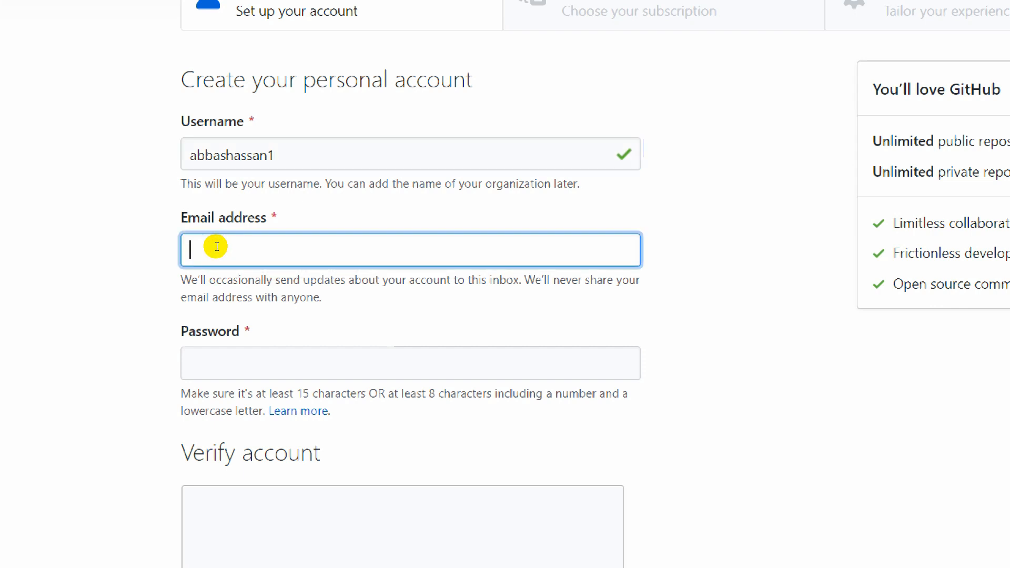
type("abcd@xyz.")
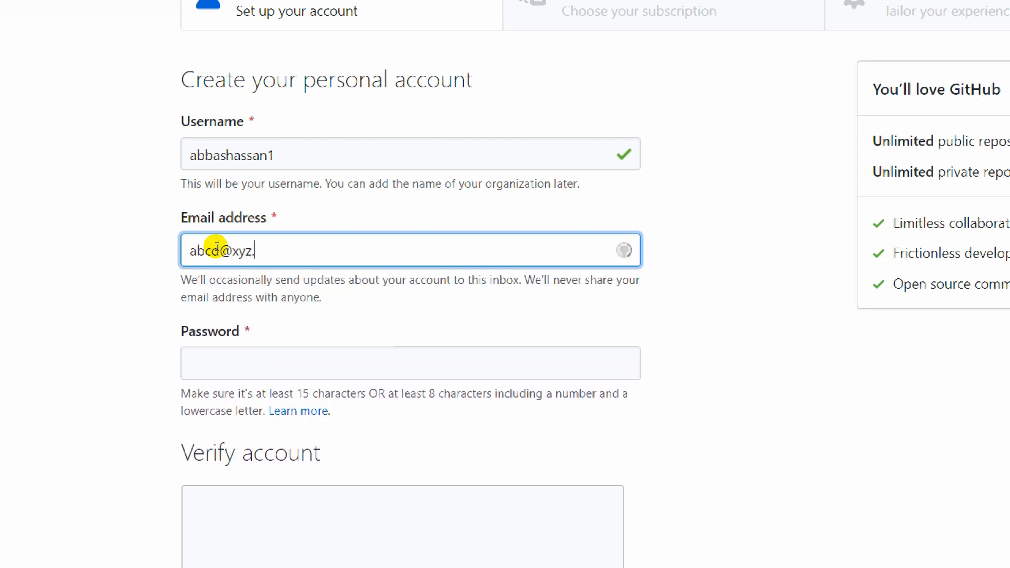
type("com")
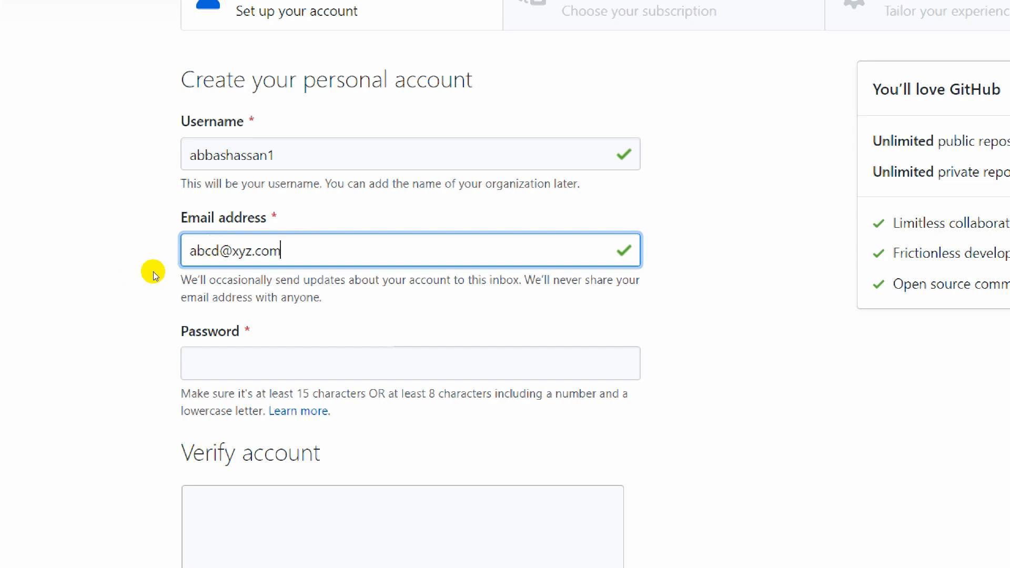
scroll(153, 273, "down", 4)
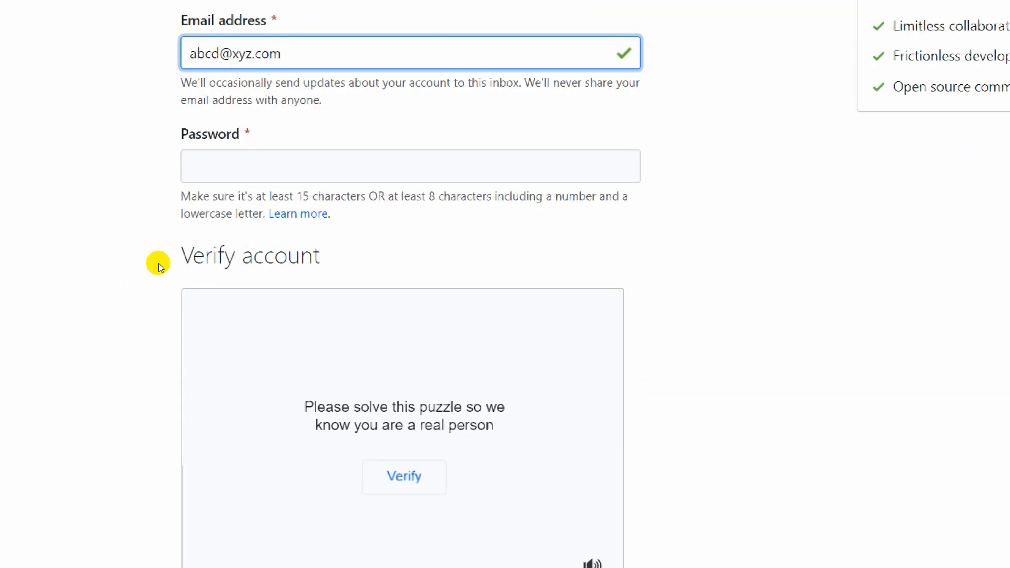
Enter an account password long enough to pass the length check, then scroll down to the verification puzzle.
left_click(202, 181)
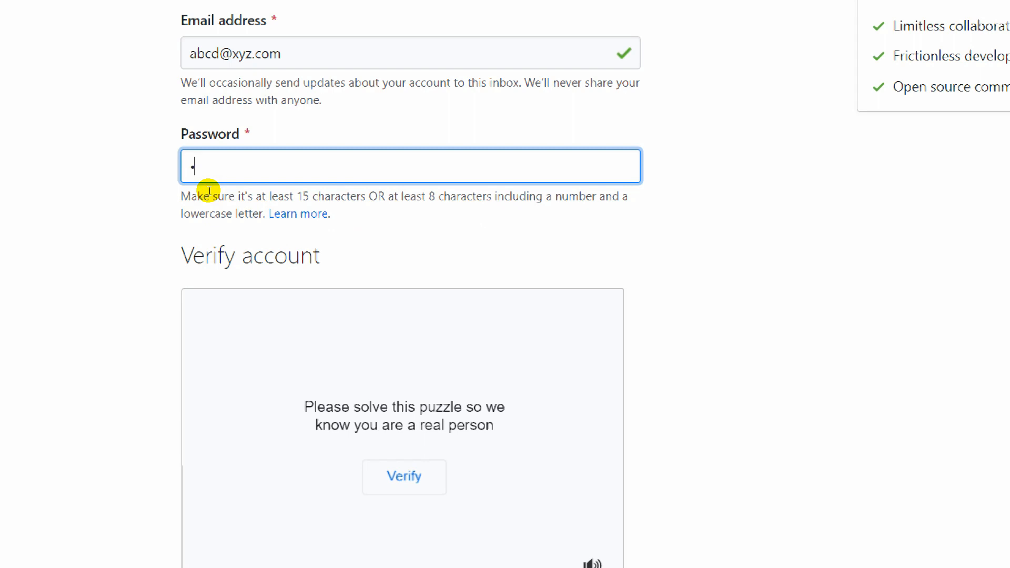
type("•••••••••••")
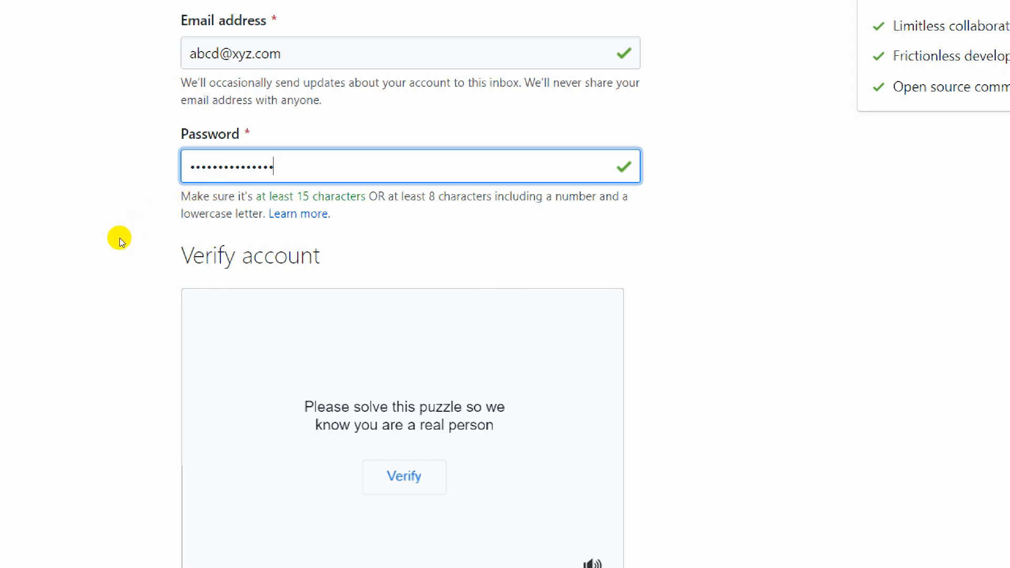
scroll(118, 246, "down", 3)
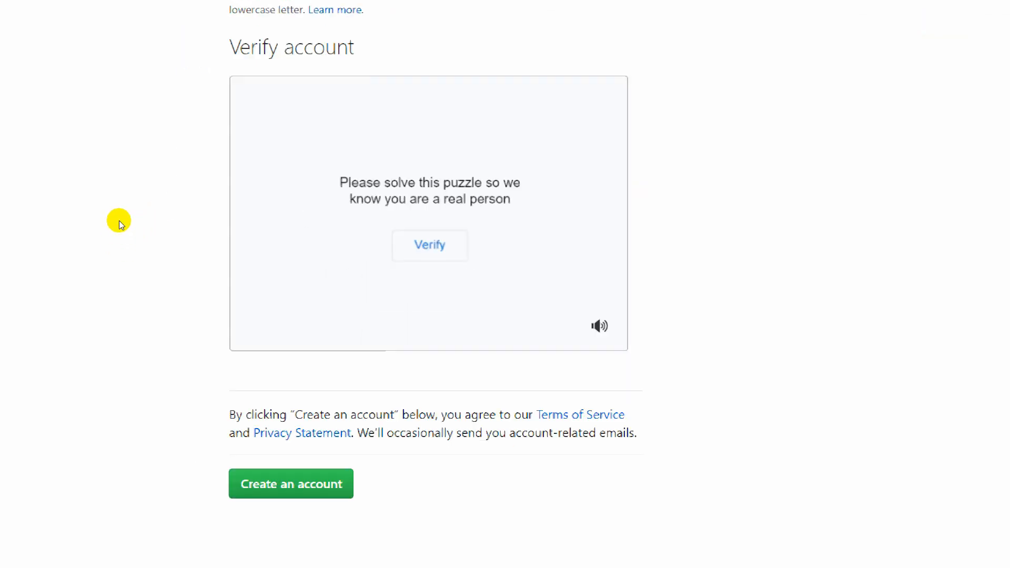
scroll(119, 220, "up", 6)
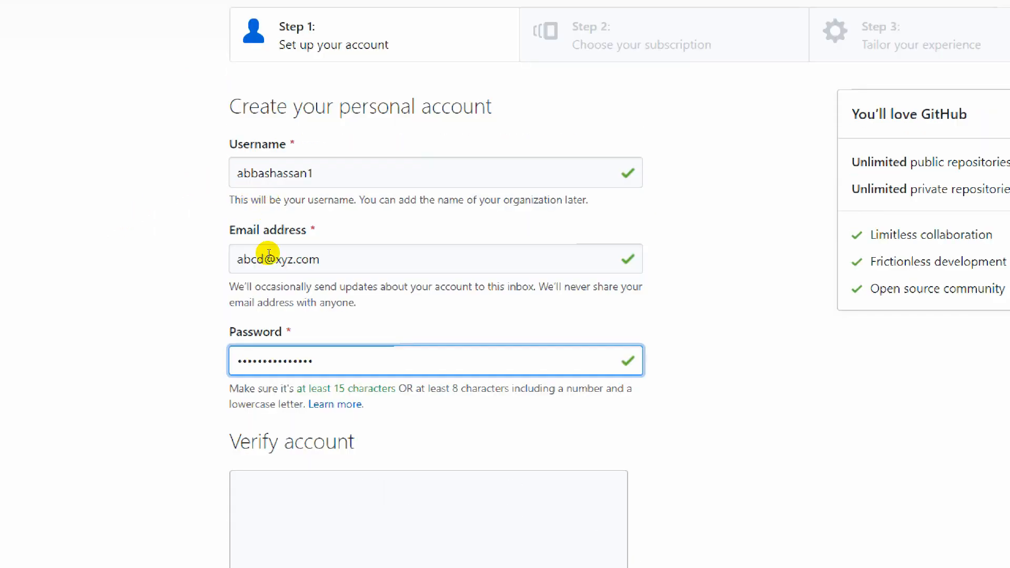
scroll(270, 266, "down", 1)
scroll(270, 265, "down", 1)
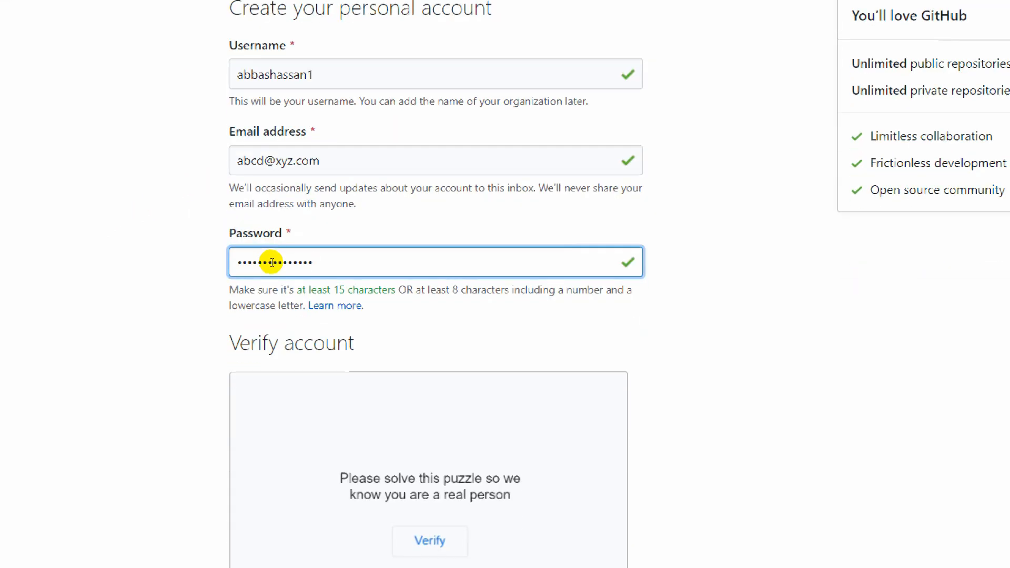
scroll(272, 262, "down", 6)
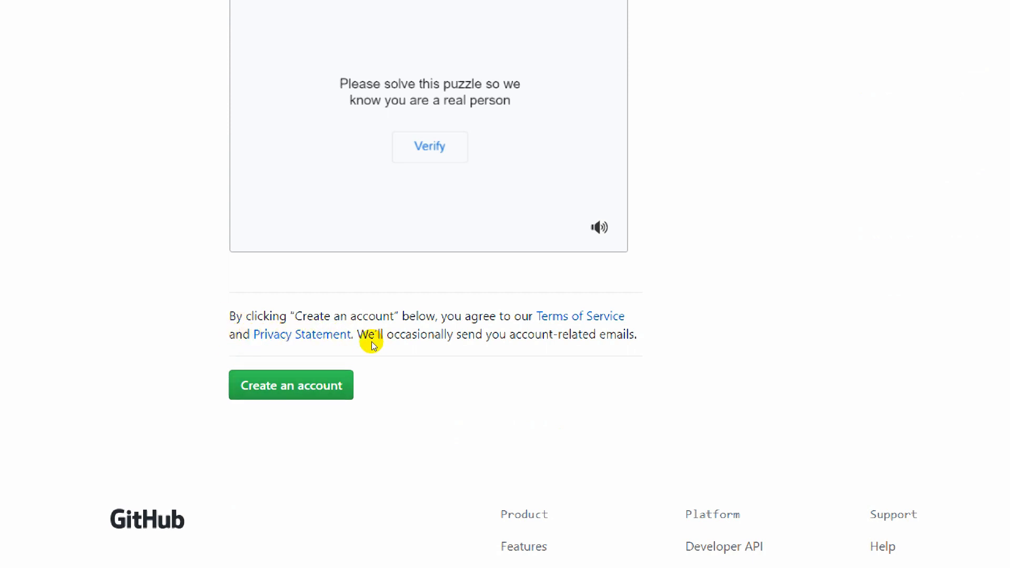
scroll(369, 345, "up", 5)
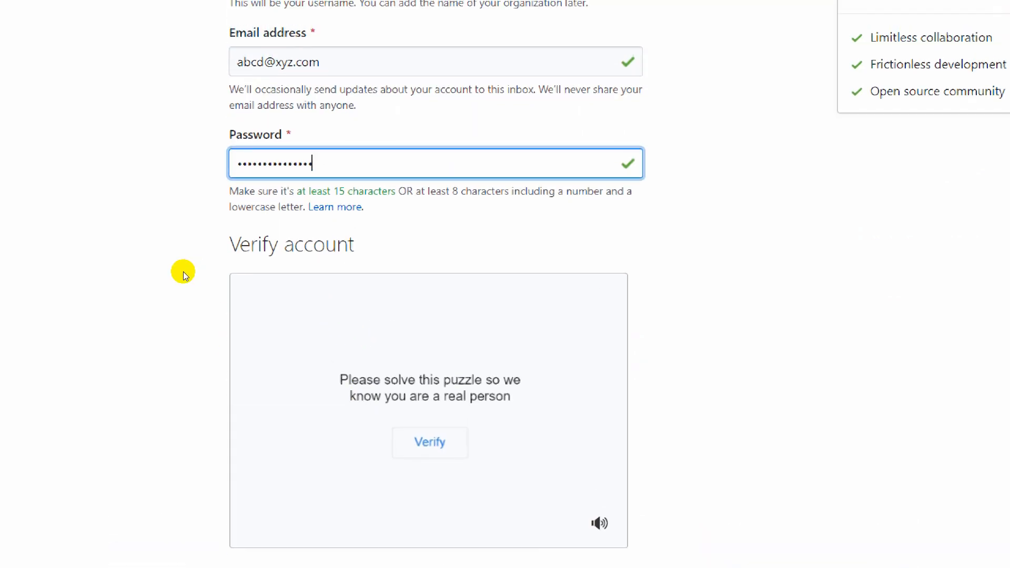
left_click_drag(208, 239, 323, 232)
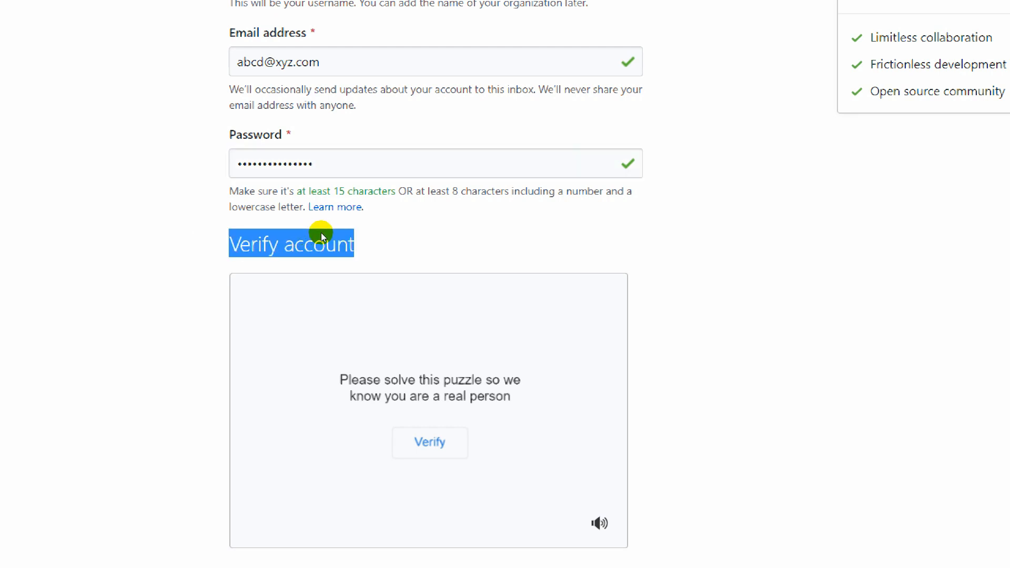
left_click(333, 239)
scroll(376, 251, "down", 2)
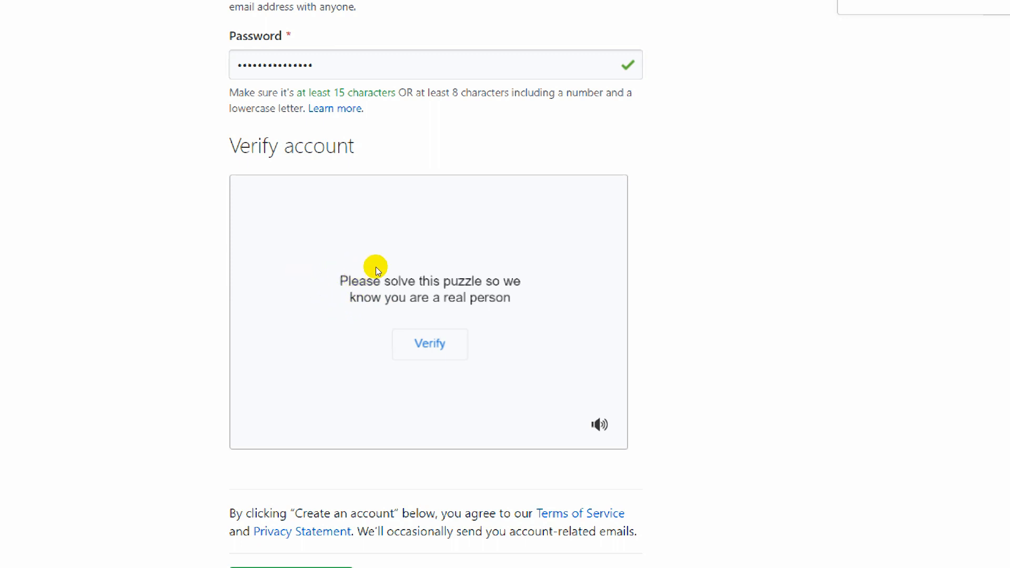
scroll(337, 290, "down", 5)
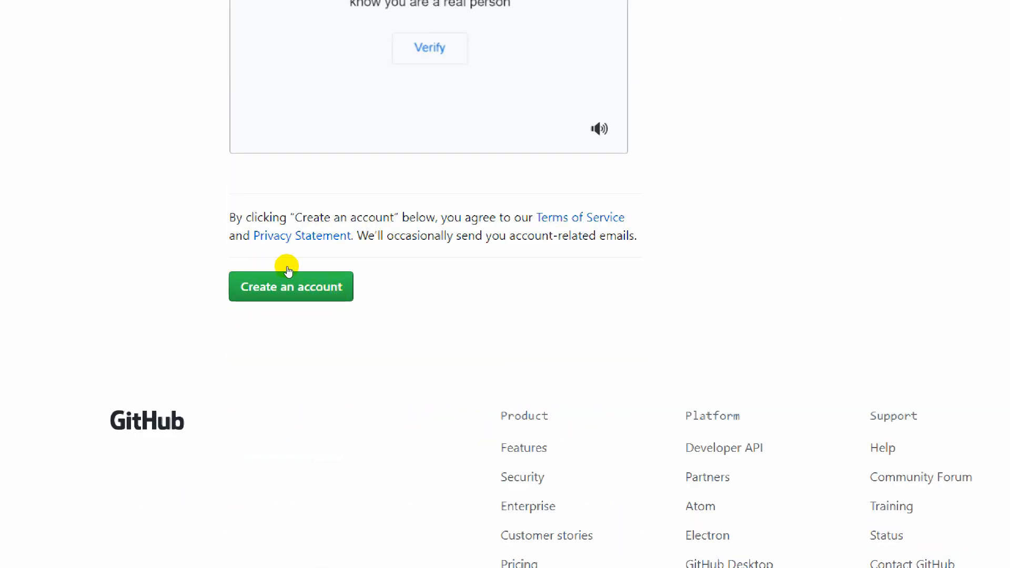
Rotate the puzzle dog upright to pass verification, then submit to create the account.
scroll(357, 270, "up", 5)
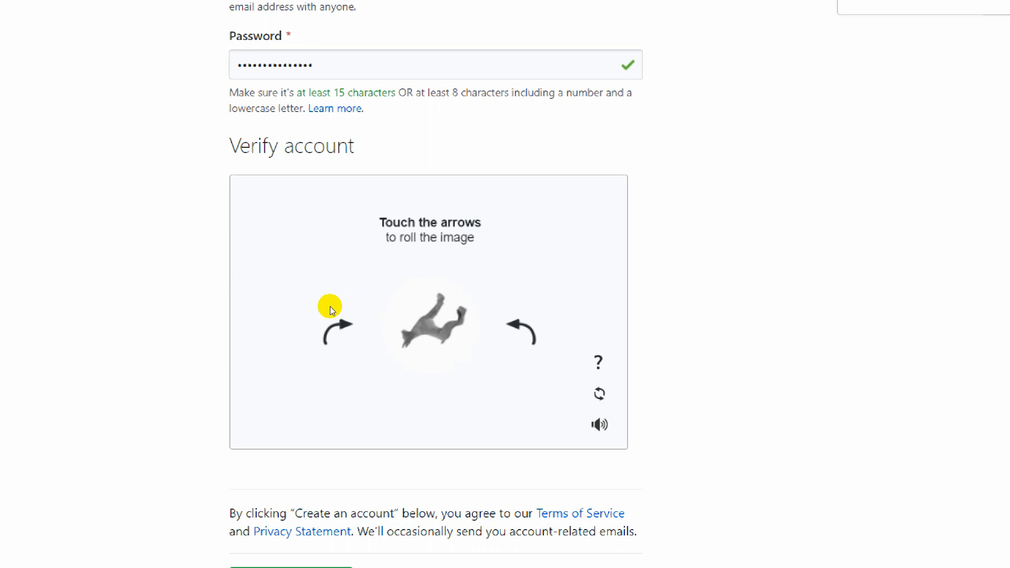
left_click(281, 293)
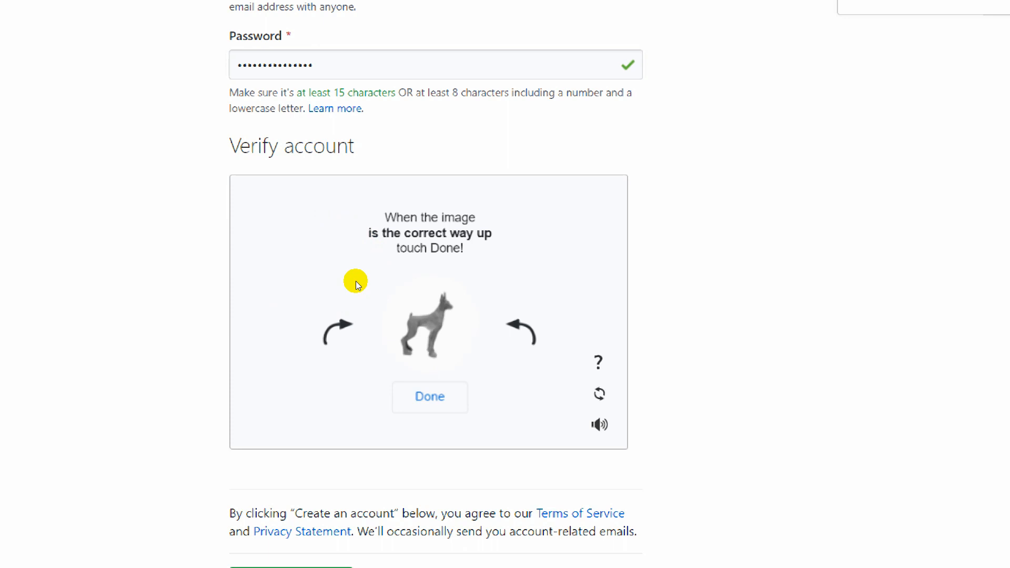
left_click(346, 341)
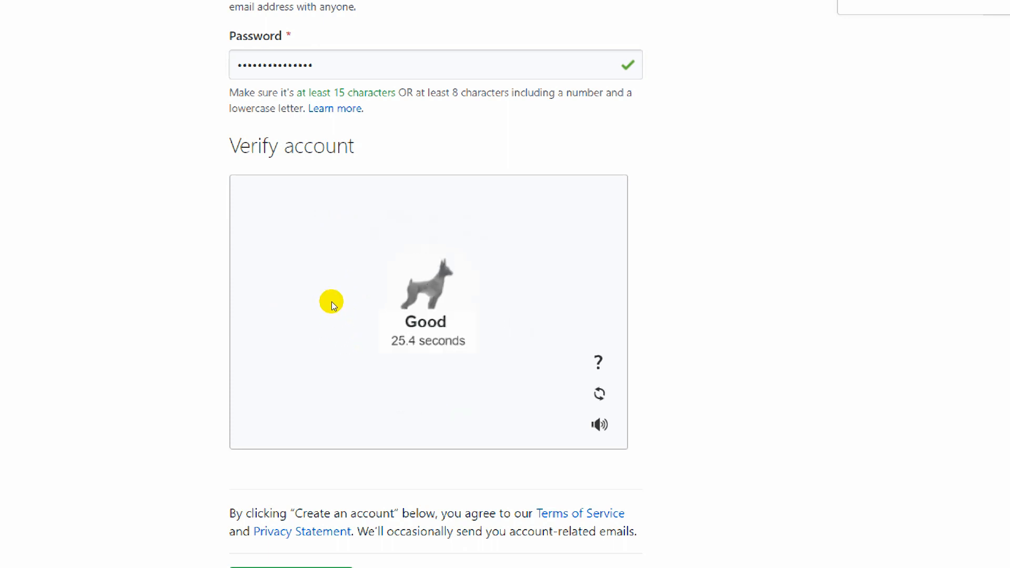
scroll(337, 189, "down", 4)
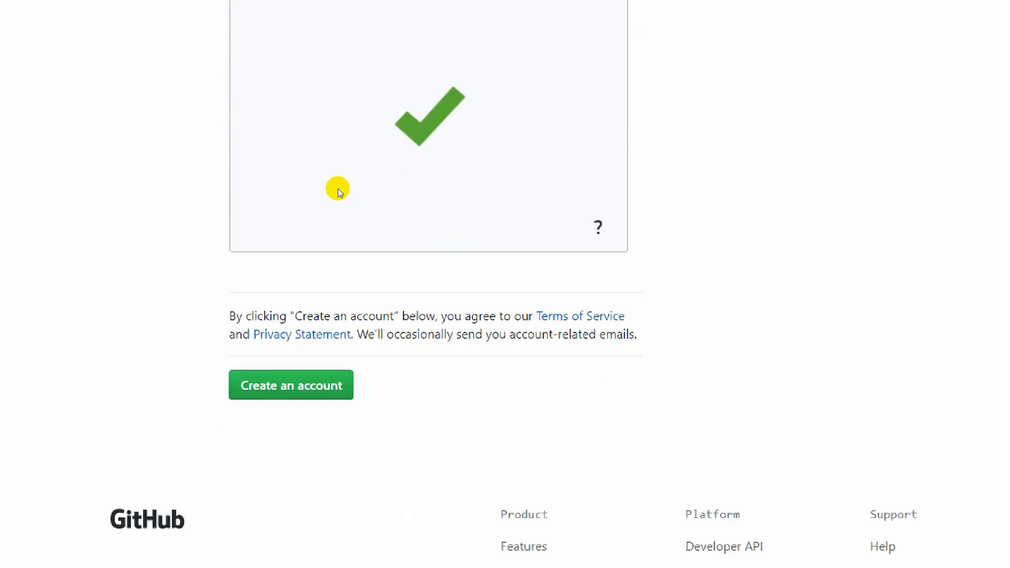
left_click(264, 375)
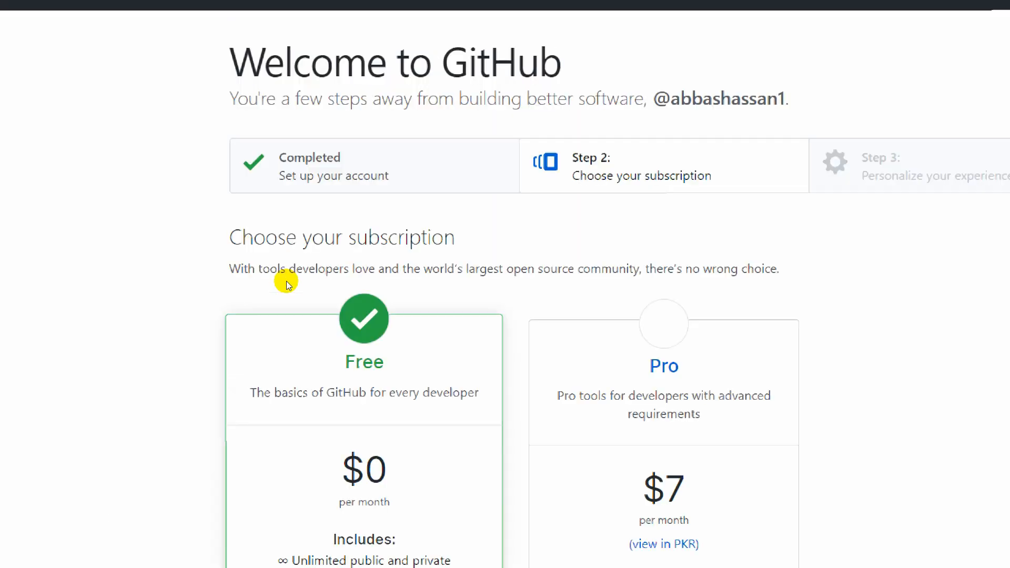
Compare the Free and Pro plans, leaving the Free $0/month plan selected.
scroll(400, 316, "down", 2)
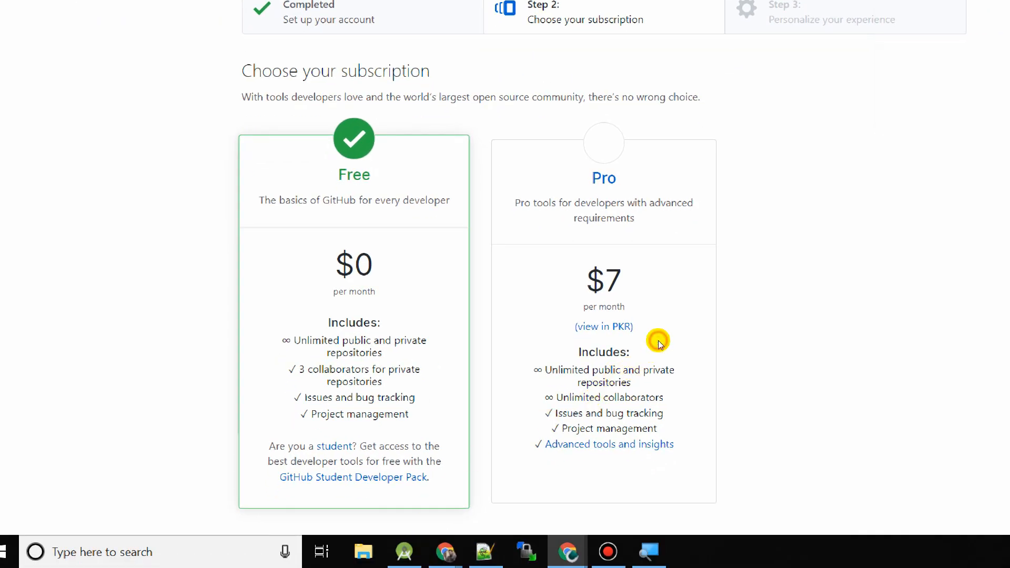
scroll(658, 341, "down", 2)
scroll(657, 341, "down", 2)
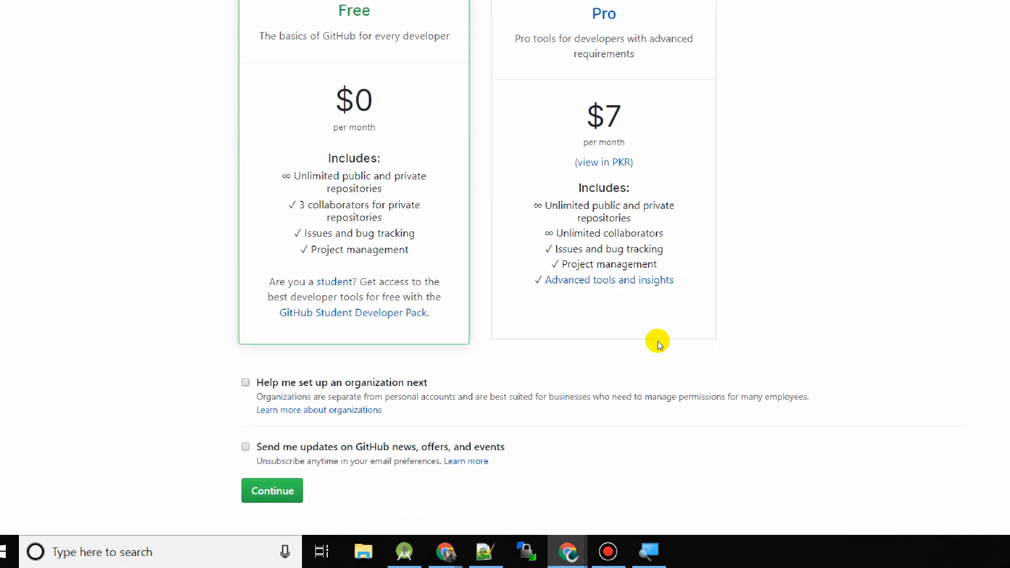
scroll(265, 230, "up", 2)
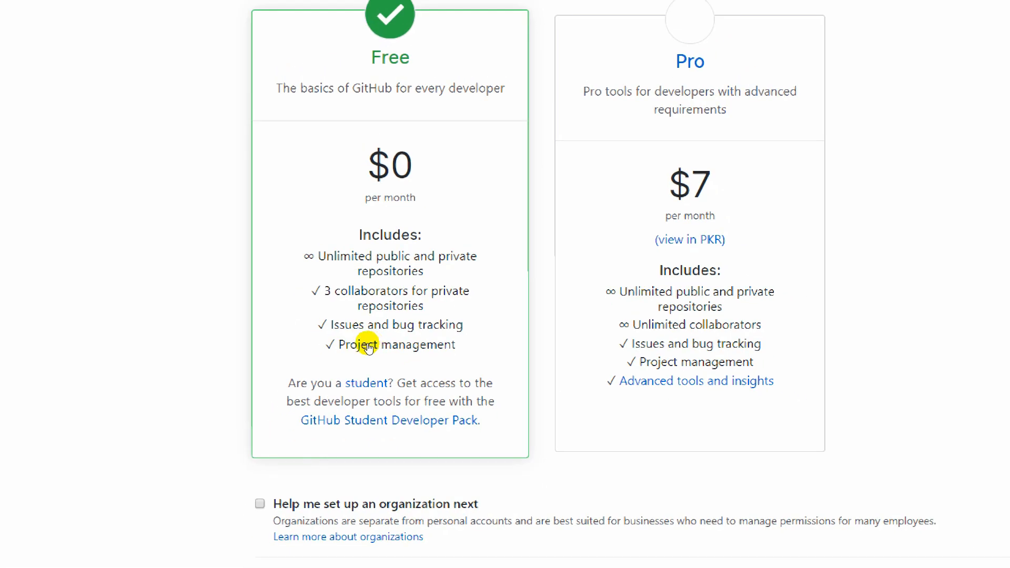
scroll(248, 229, "up", 3)
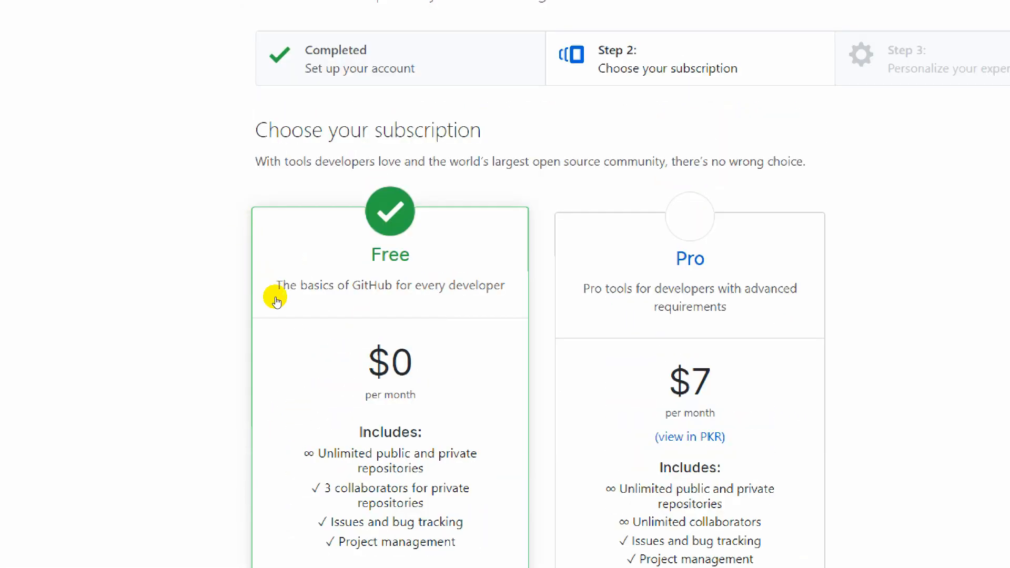
scroll(262, 359, "down", 2)
scroll(214, 283, "down", 5)
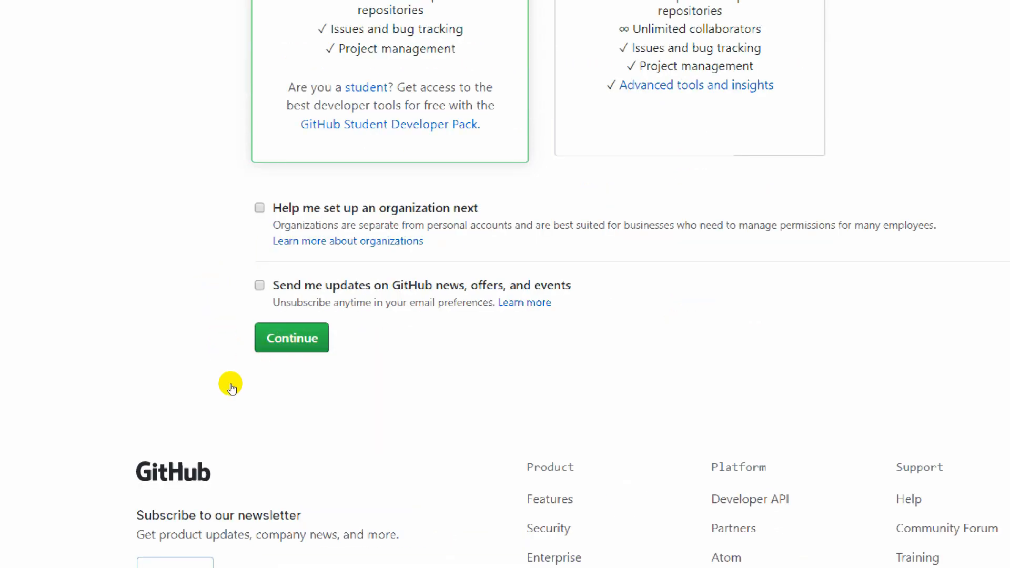
Continue with the Free plan and set the experience level to Somewhat experienced.
key("Tab")
key("Return")
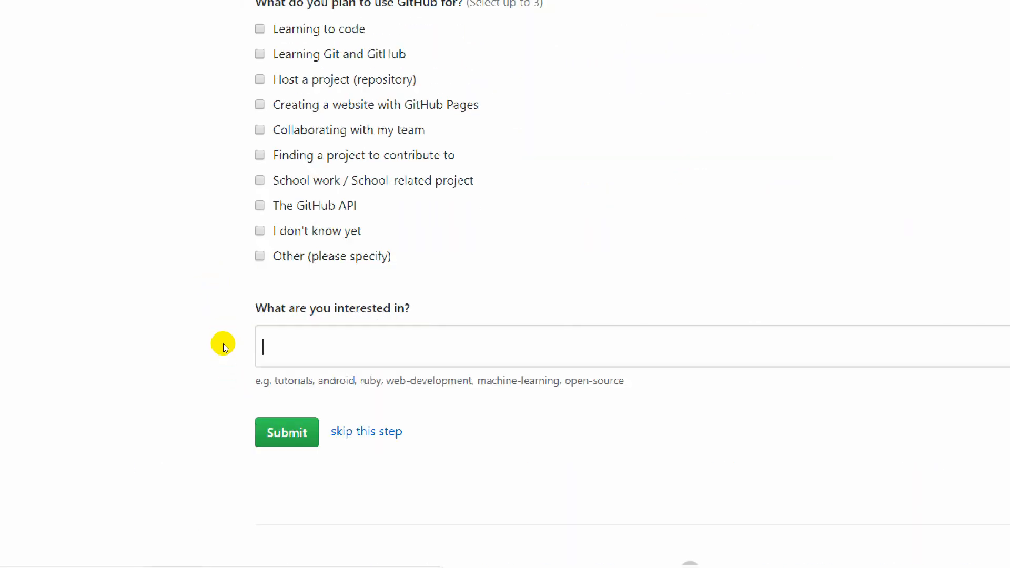
scroll(233, 235, "up", 1)
scroll(233, 235, "up", 4)
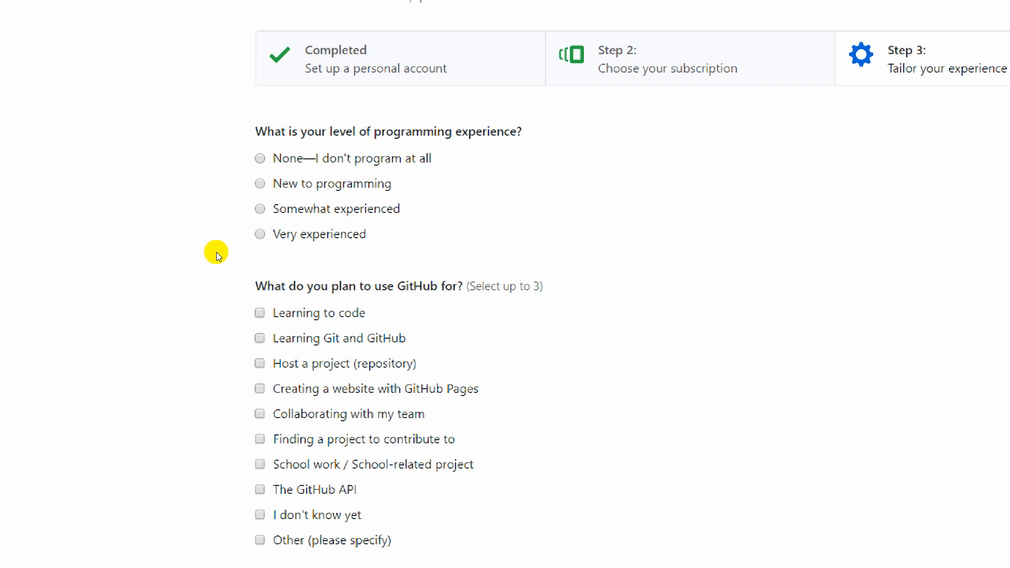
left_click_drag(279, 248, 336, 247)
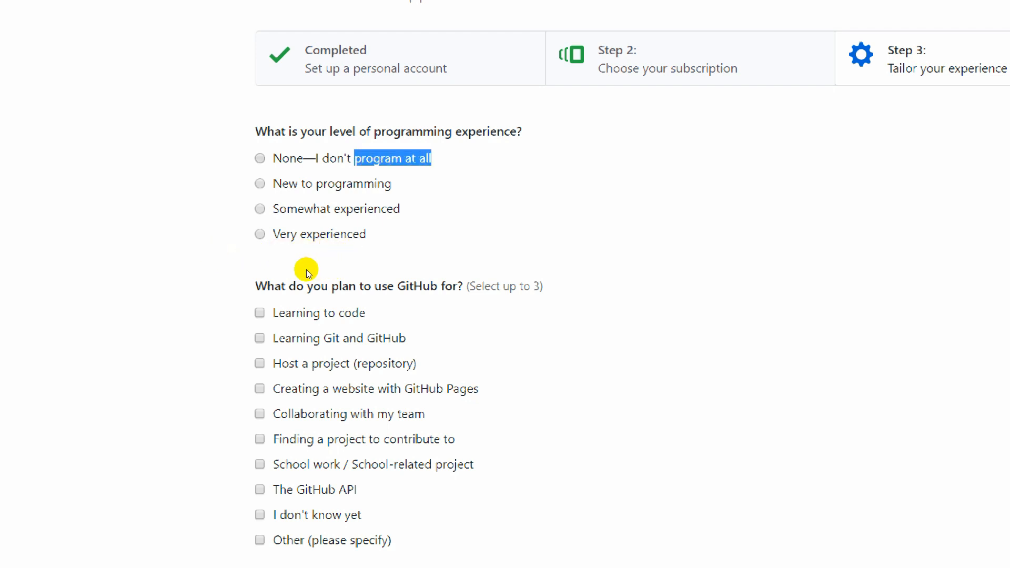
left_click(290, 272)
left_click_drag(267, 275, 206, 277)
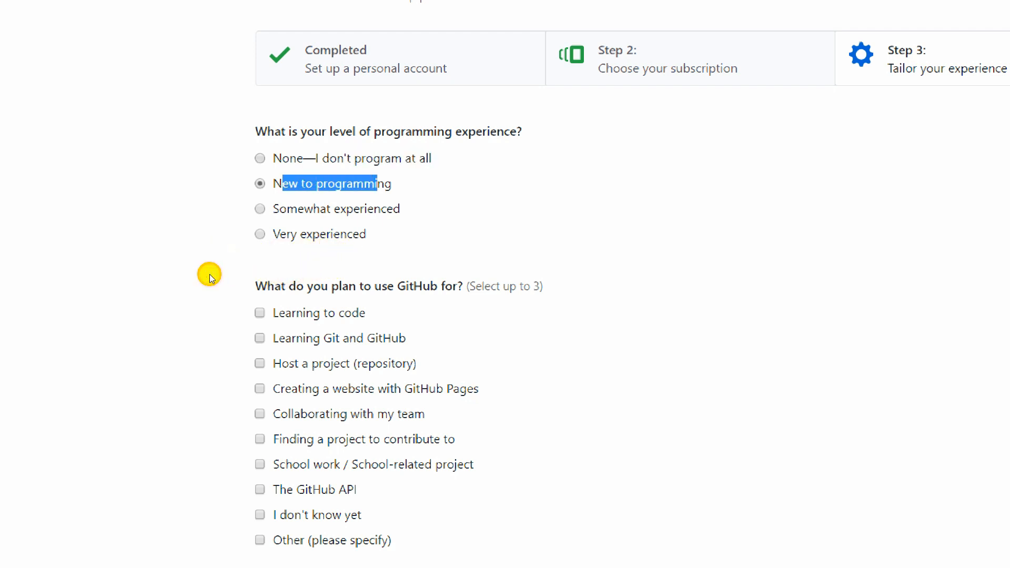
key("Down")
Tick 'Host a project (repository)' and 'Collaborating with my team', then submit the survey.
scroll(254, 280, "down", 1)
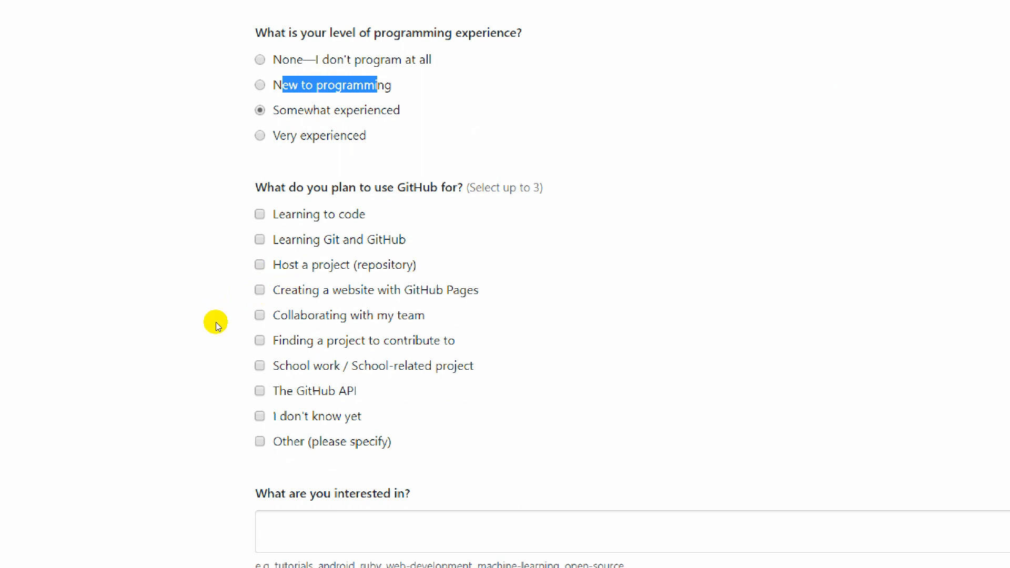
left_click(260, 265)
left_click(260, 315)
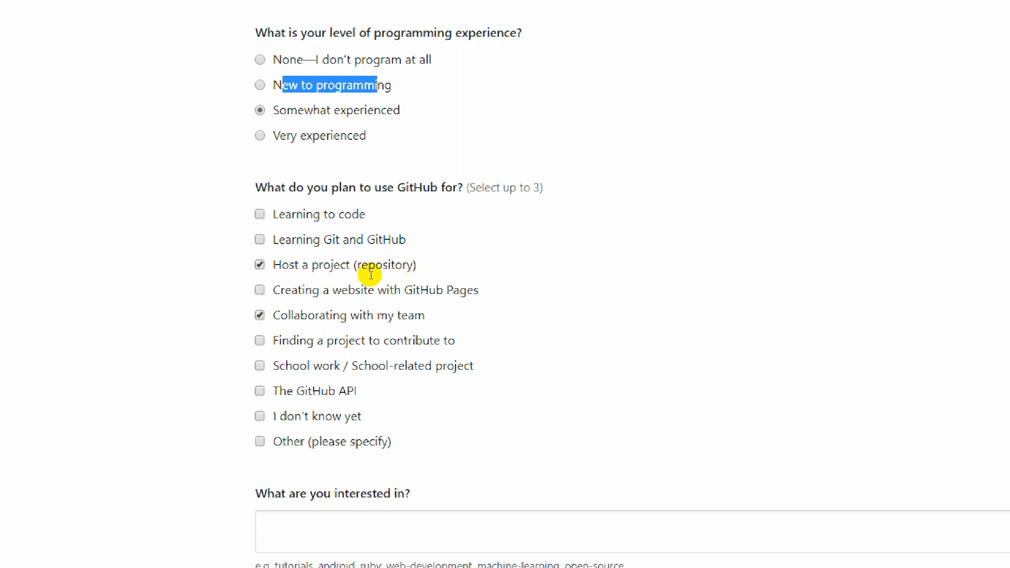
left_click_drag(496, 188, 542, 187)
scroll(334, 361, "down", 2)
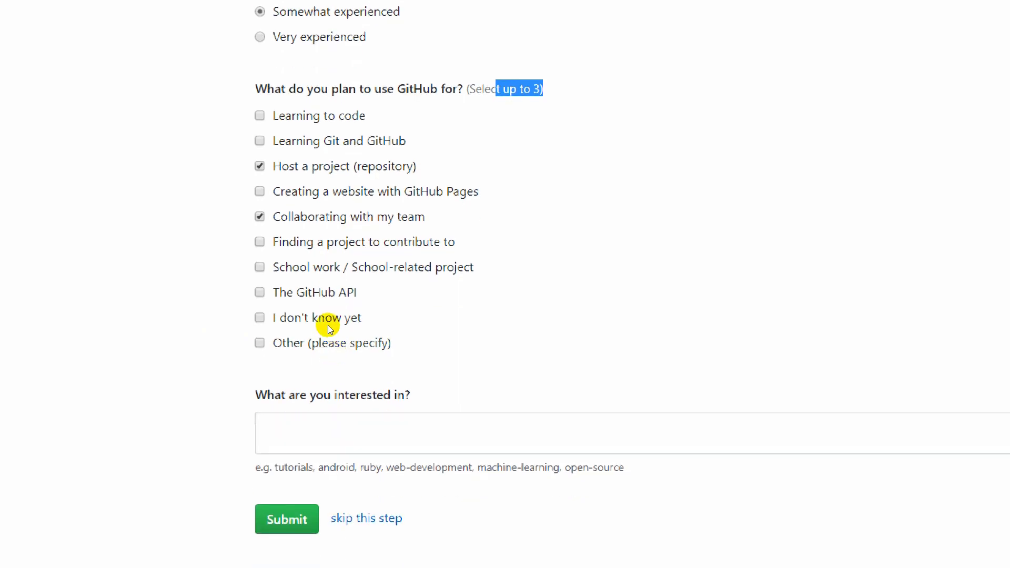
scroll(216, 425, "down", 2)
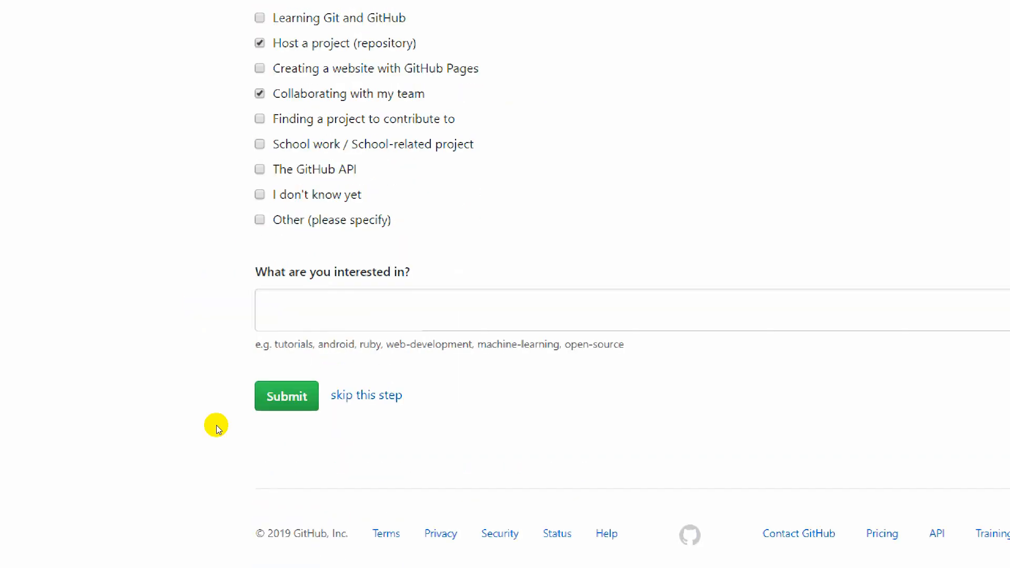
scroll(237, 345, "up", 5)
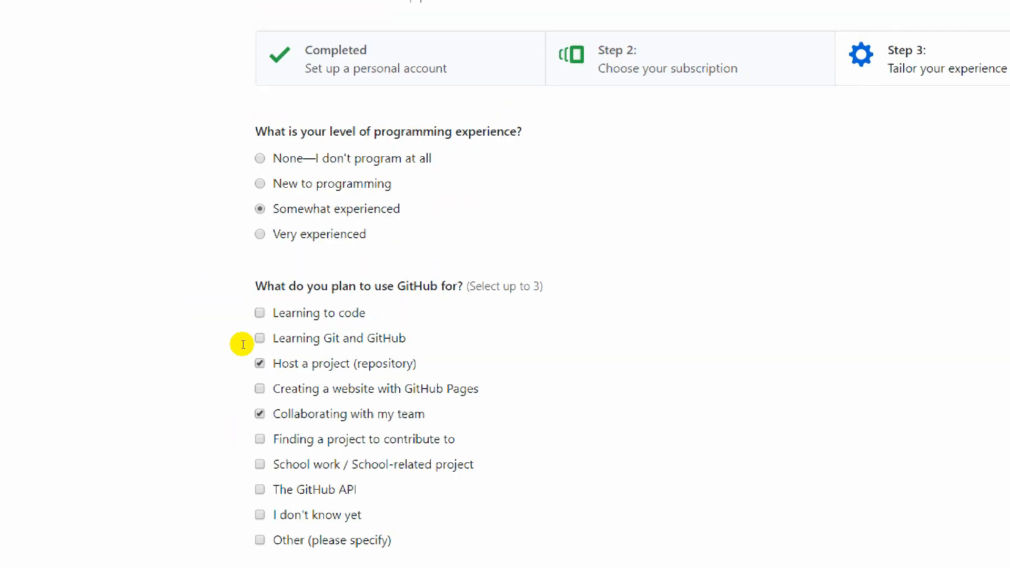
scroll(234, 367, "down", 5)
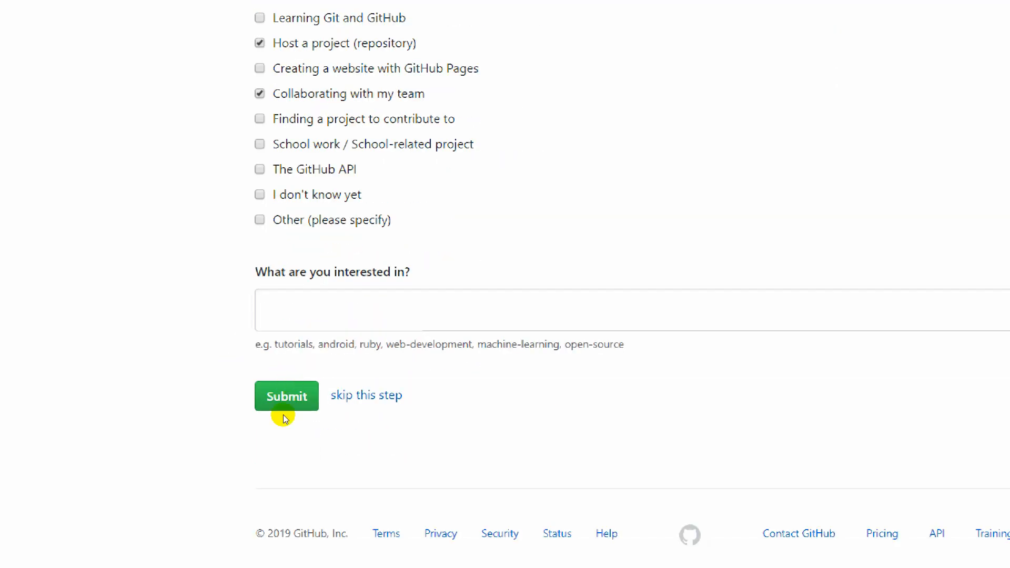
left_click(232, 415)
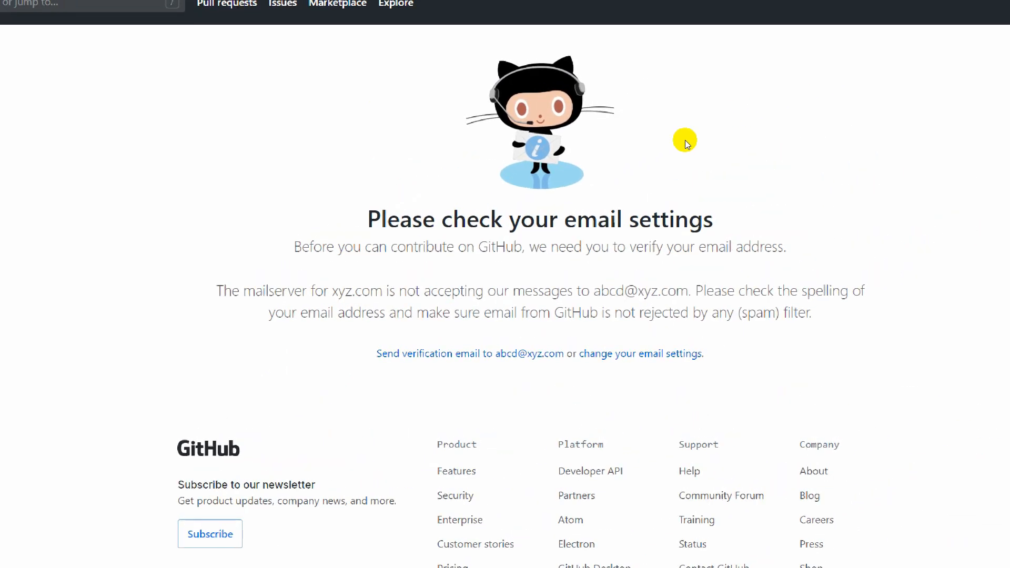
Read the 'Please check your email settings' verification notice.
left_click_drag(356, 232, 636, 255)
left_click(386, 296)
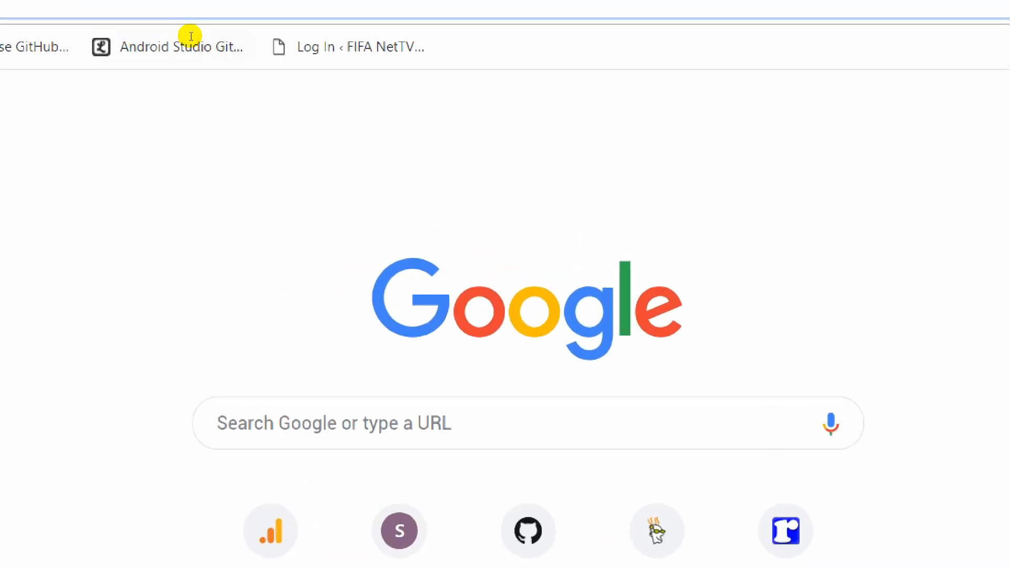
Load github.com to show the signed-in dashboard, and open another blank tab beside it.
type("gith")
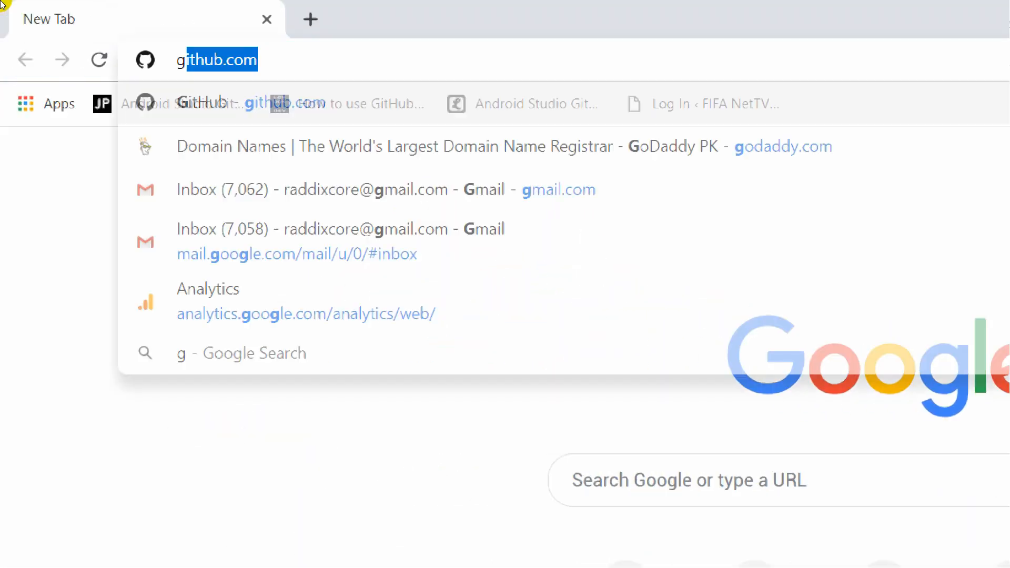
type("ub.com")
key("Return")
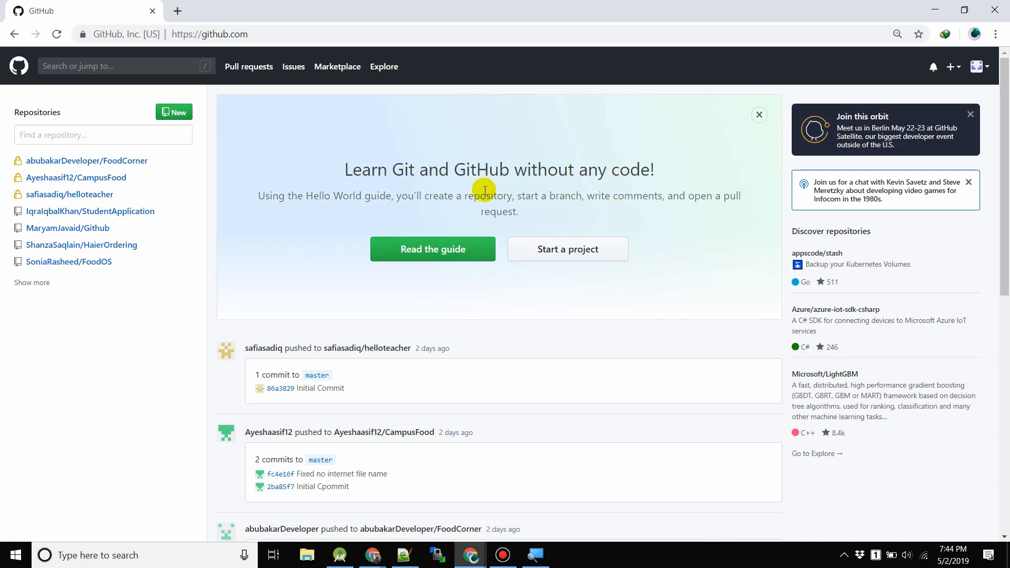
left_click(178, 11)
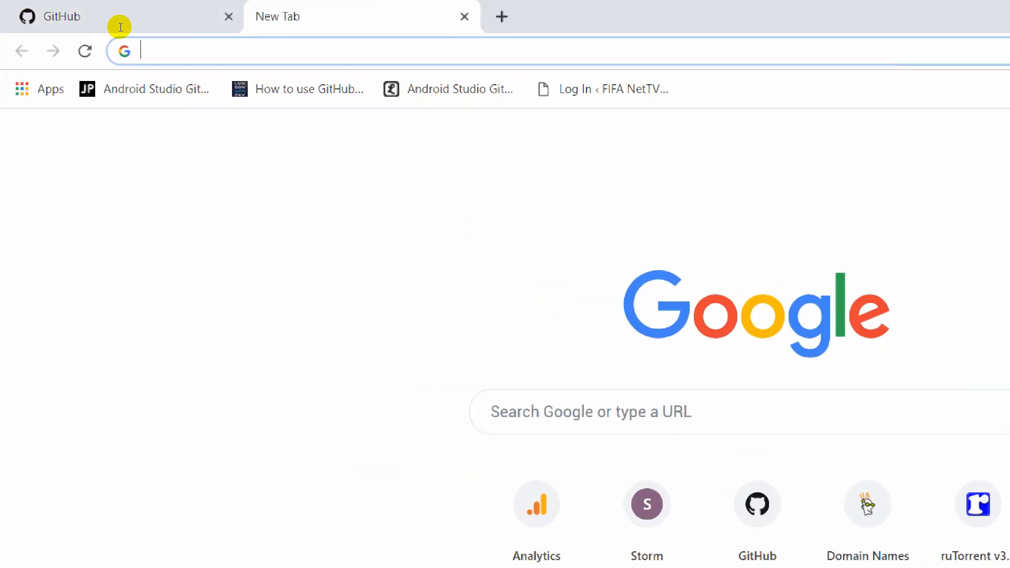
Go to git-scm.com in the new tab.
type("git-sc")
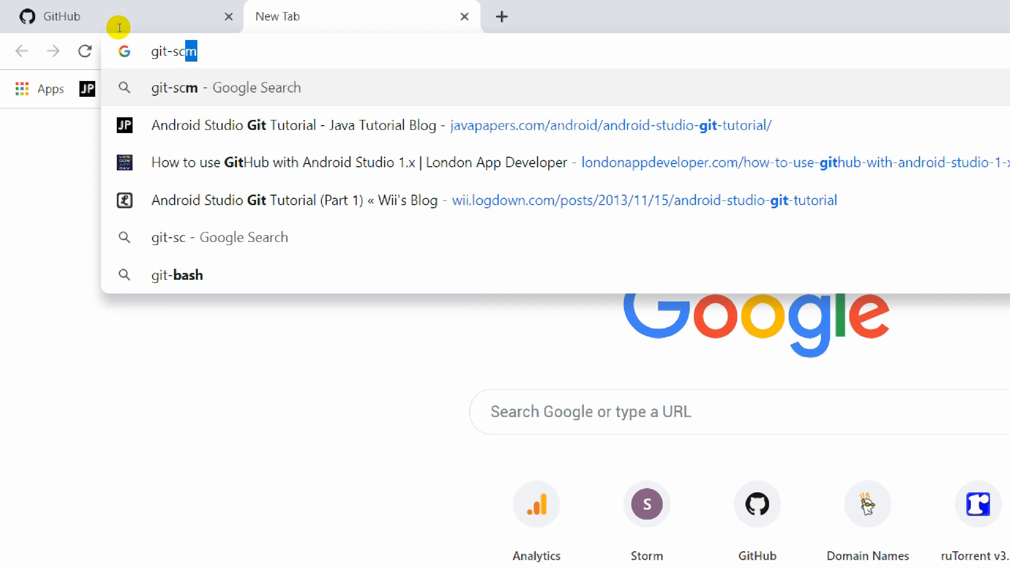
type("m.com")
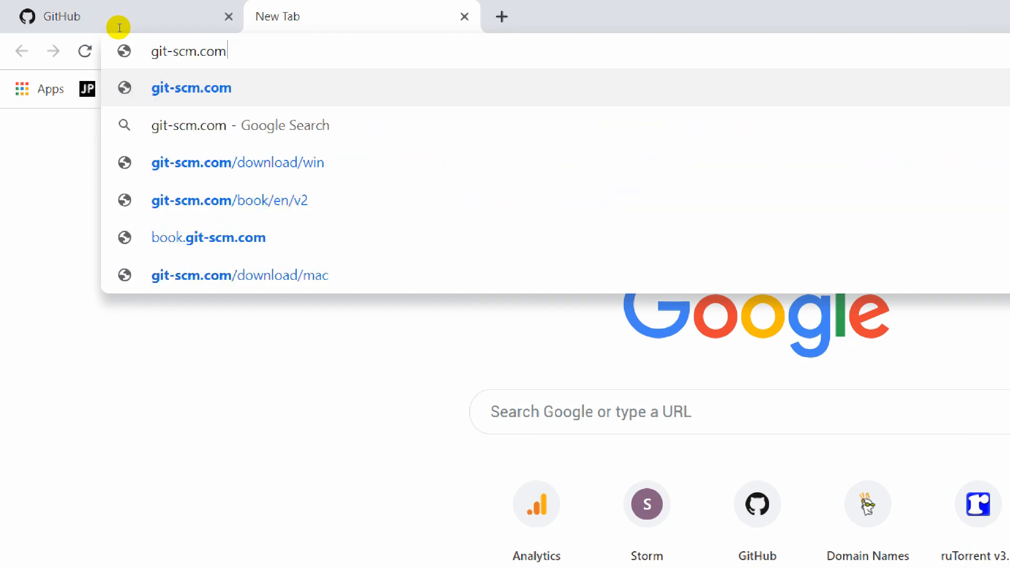
key("Return")
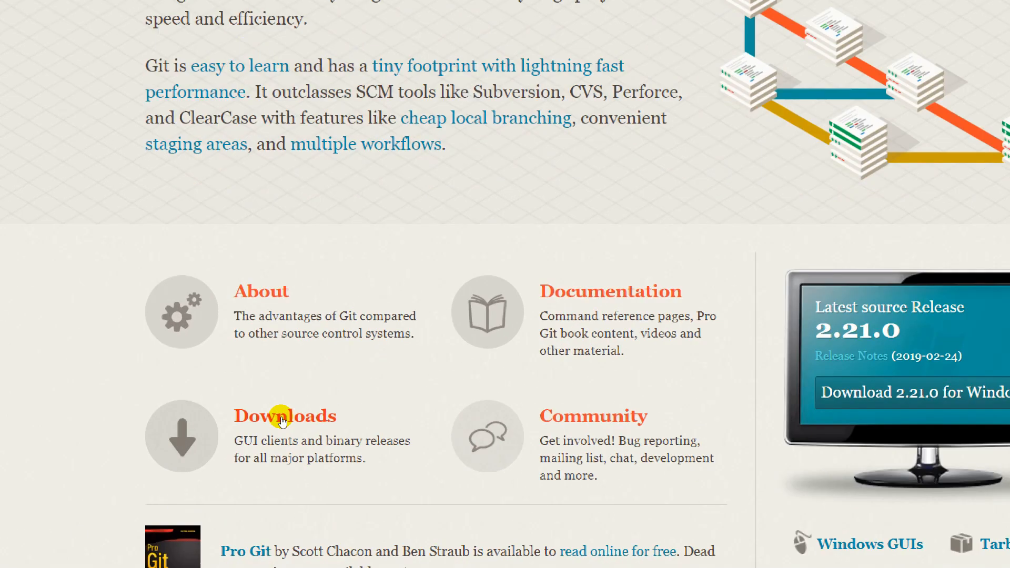
Download the 64-bit Git for Windows 2.21.0 setup file from the Windows downloads page.
left_click(283, 419)
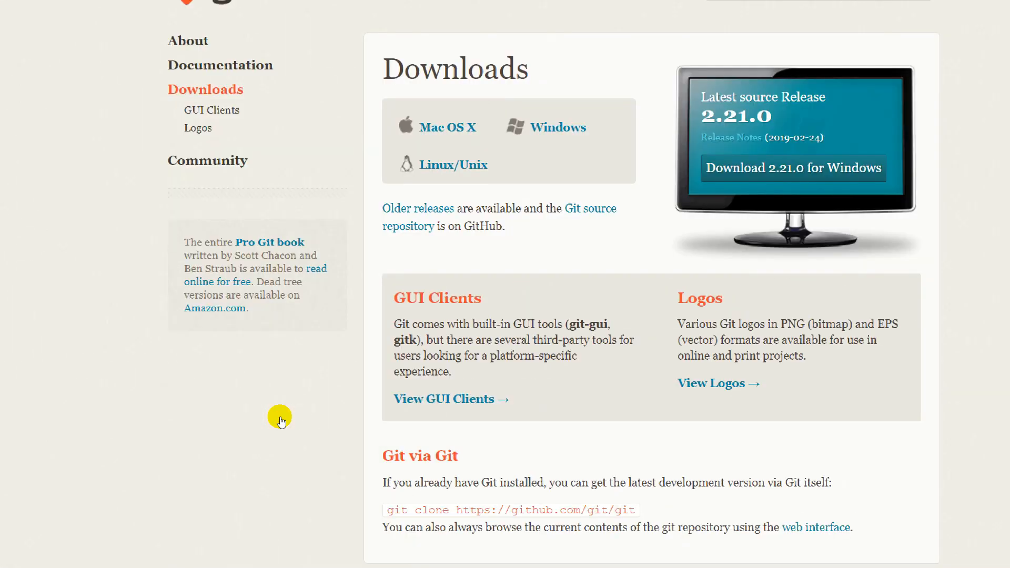
left_click(520, 188)
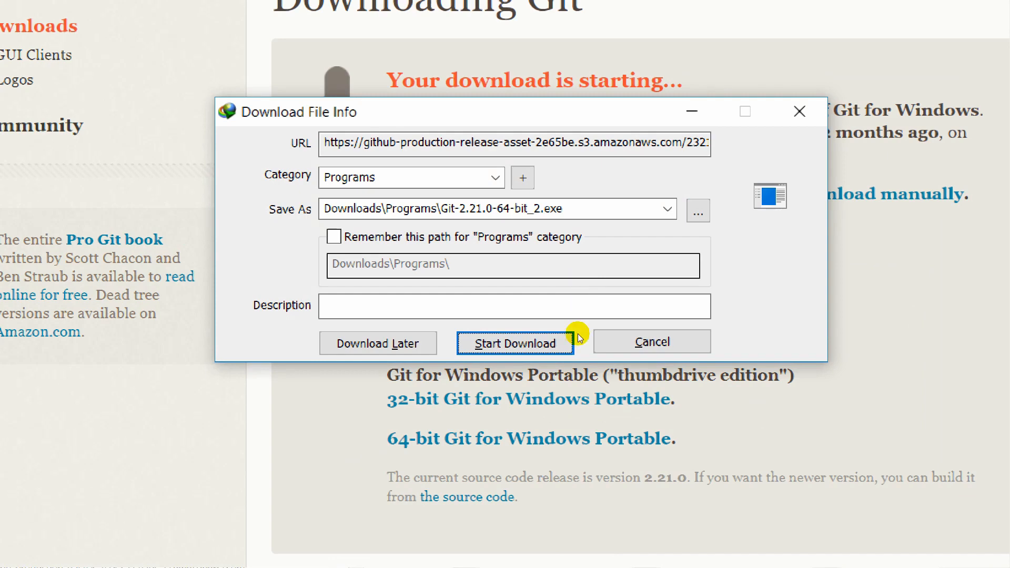
left_click(597, 341)
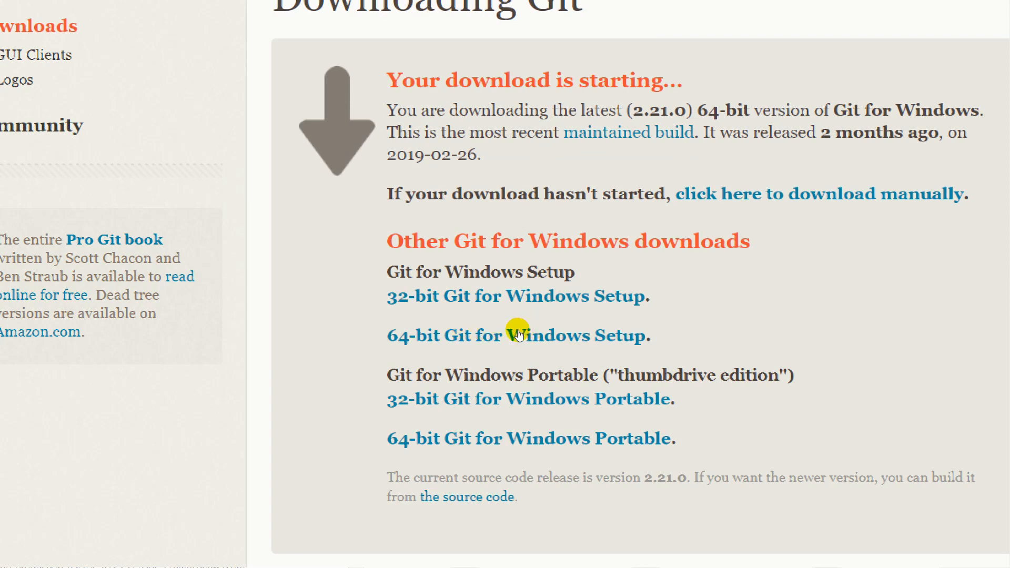
left_click(518, 335)
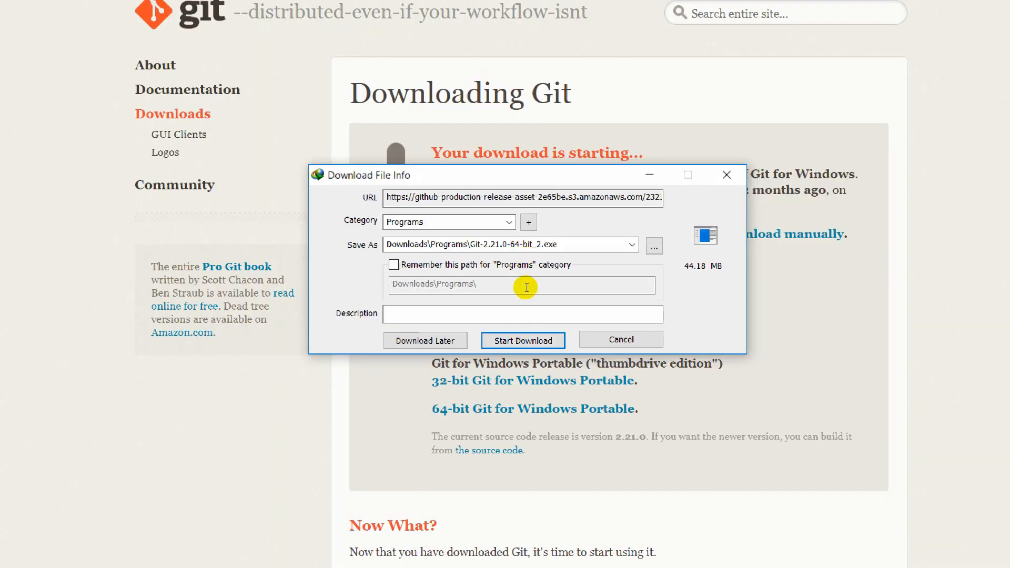
left_click(508, 340)
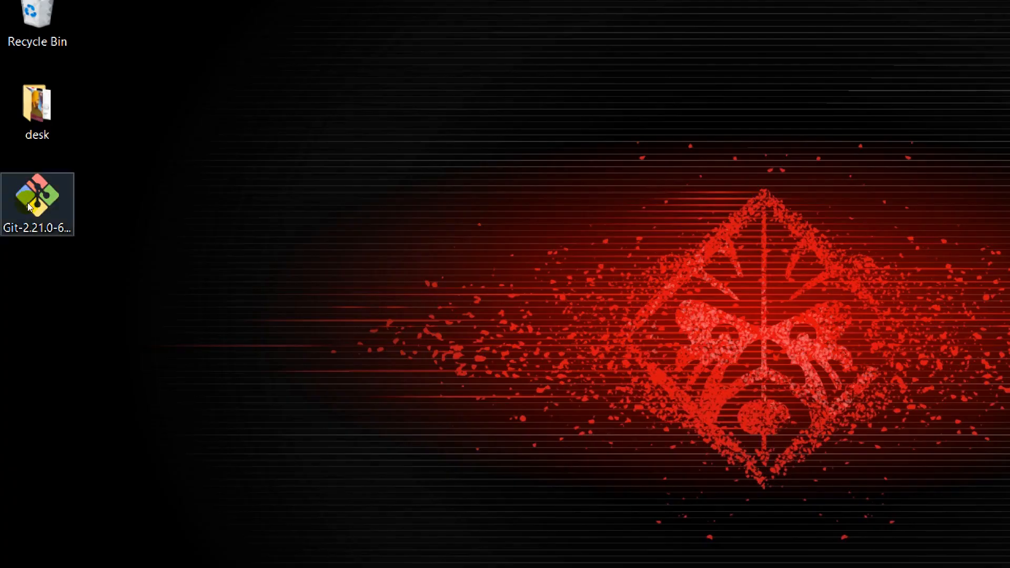
left_click(23, 216)
left_click(190, 227)
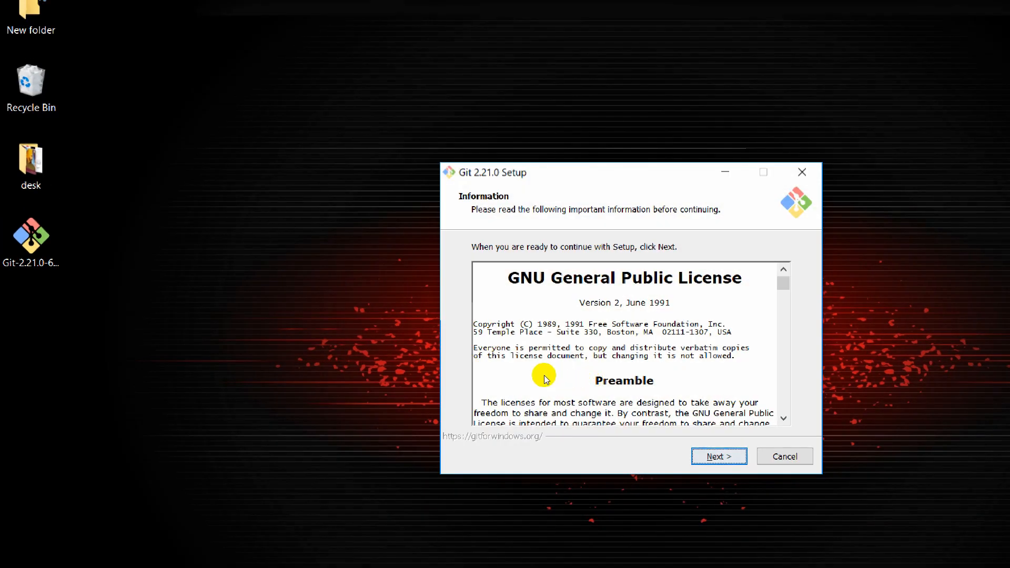
left_click(624, 401)
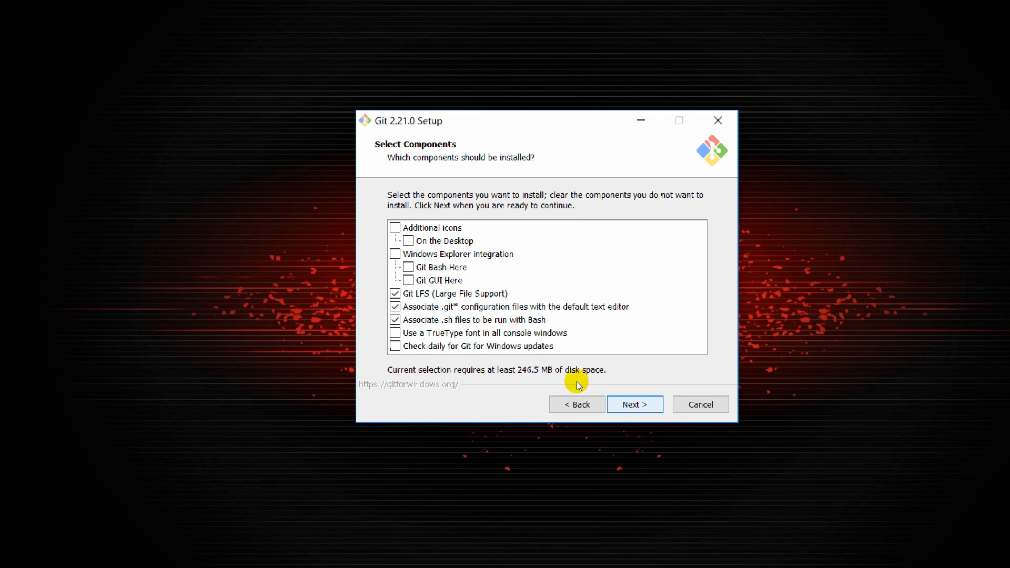
key("Return")
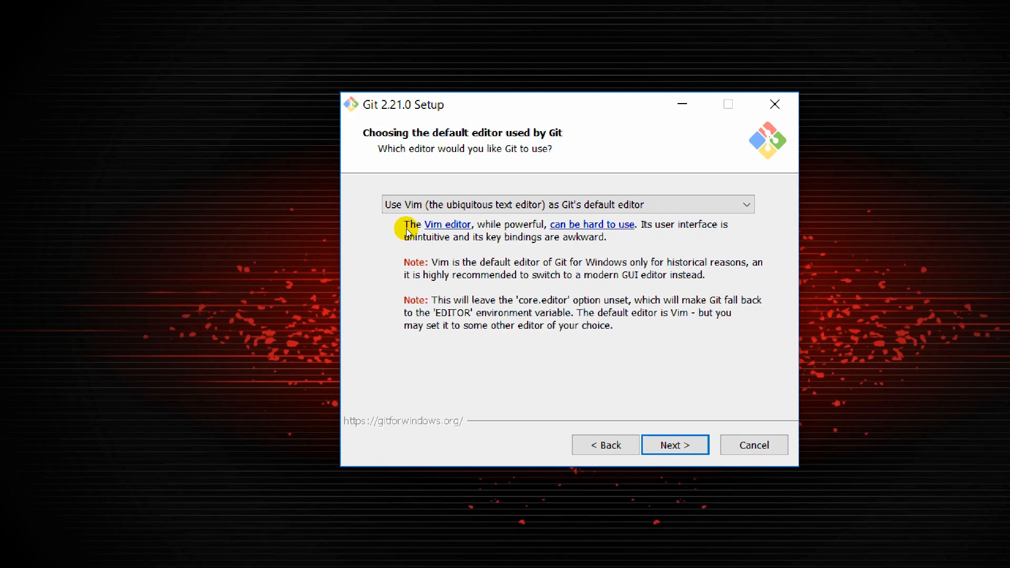
left_click(480, 208)
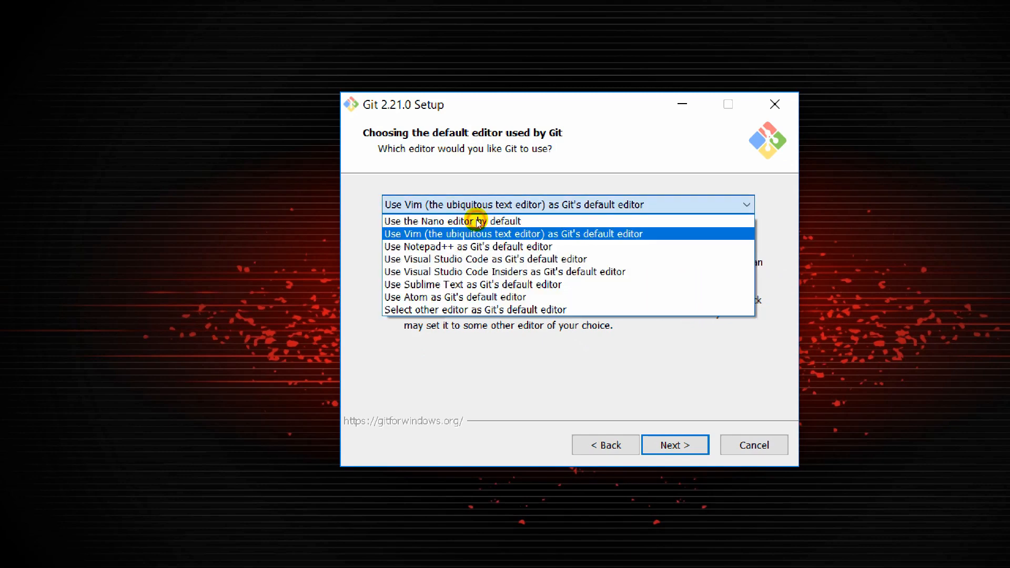
left_click(427, 252)
key("Return")
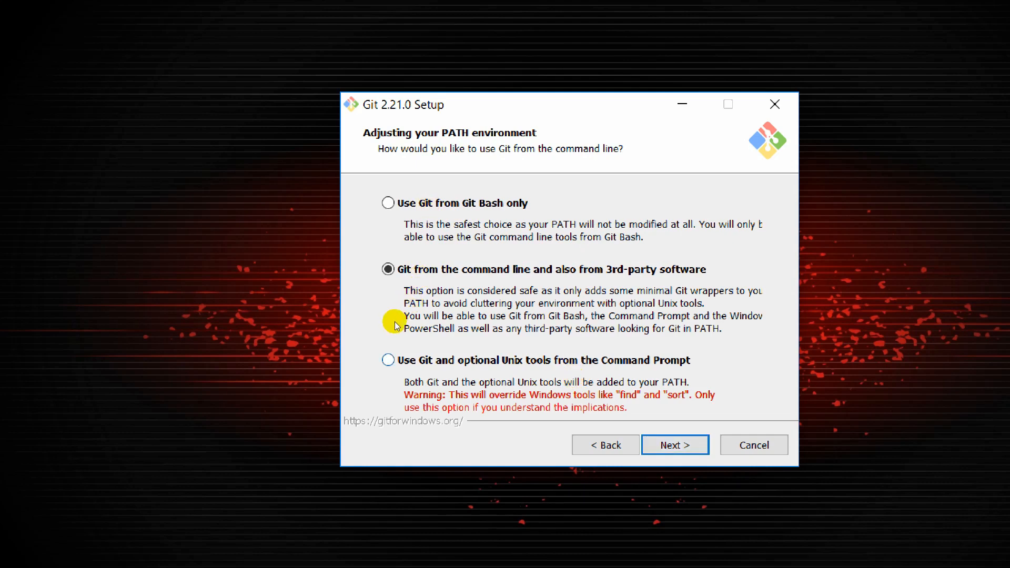
key("Down")
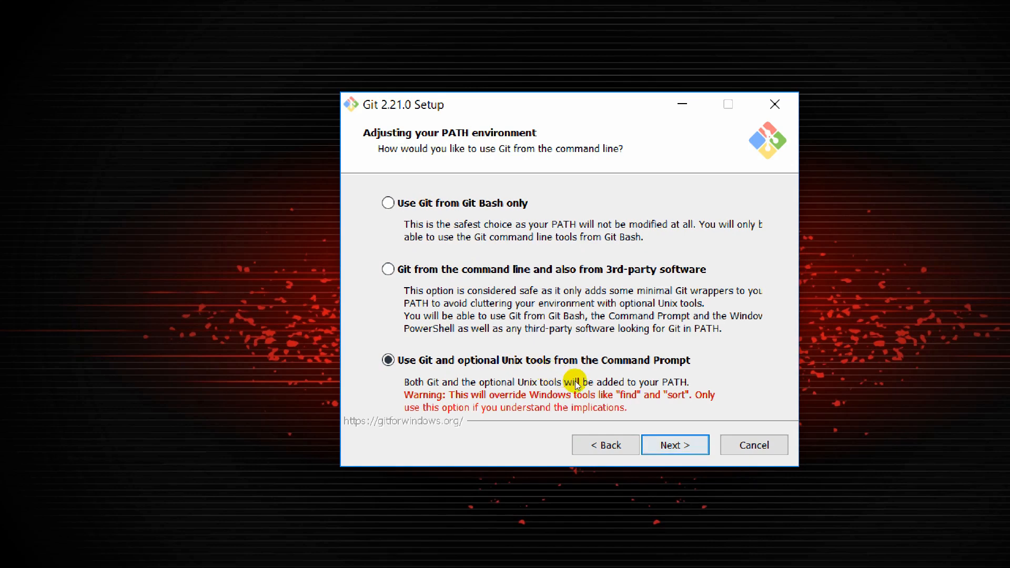
key("Return")
key("Return")
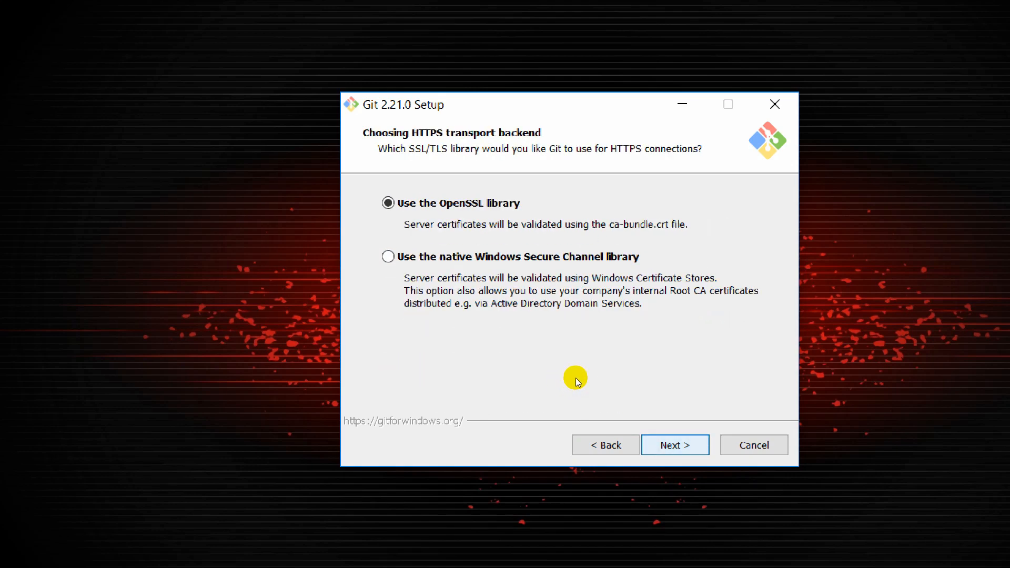
key("Return")
key("Return")
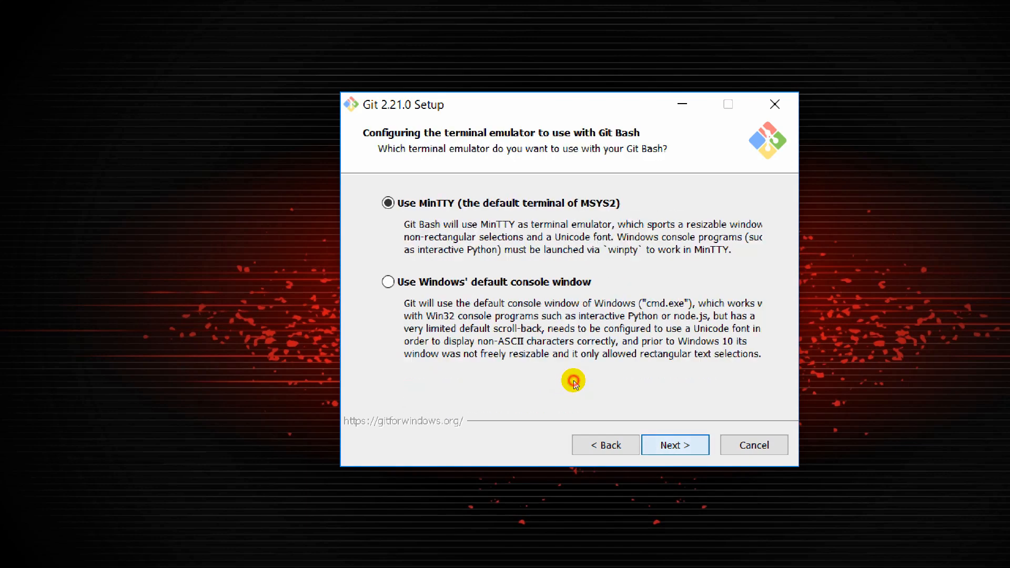
key("Return")
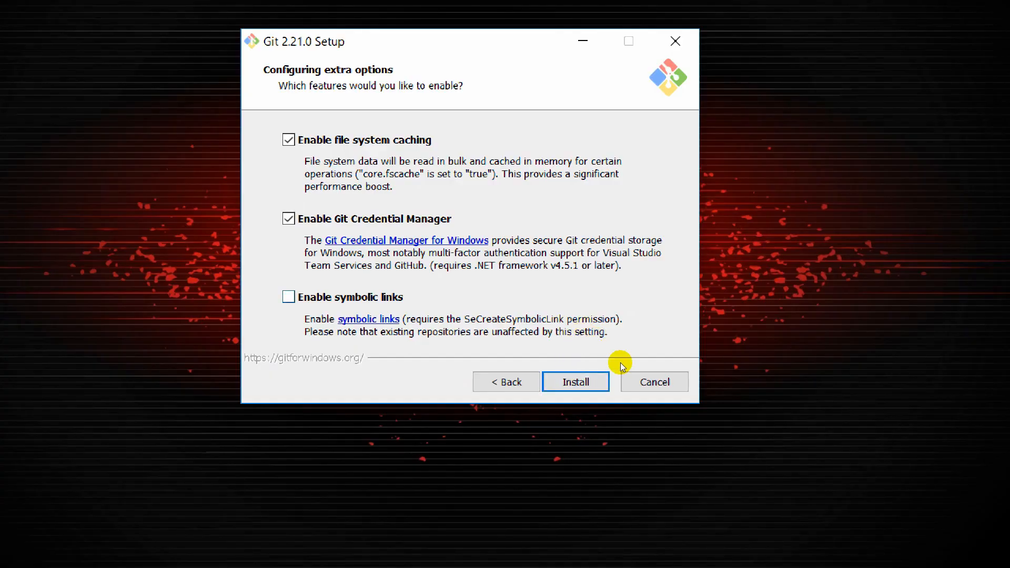
left_click(642, 385)
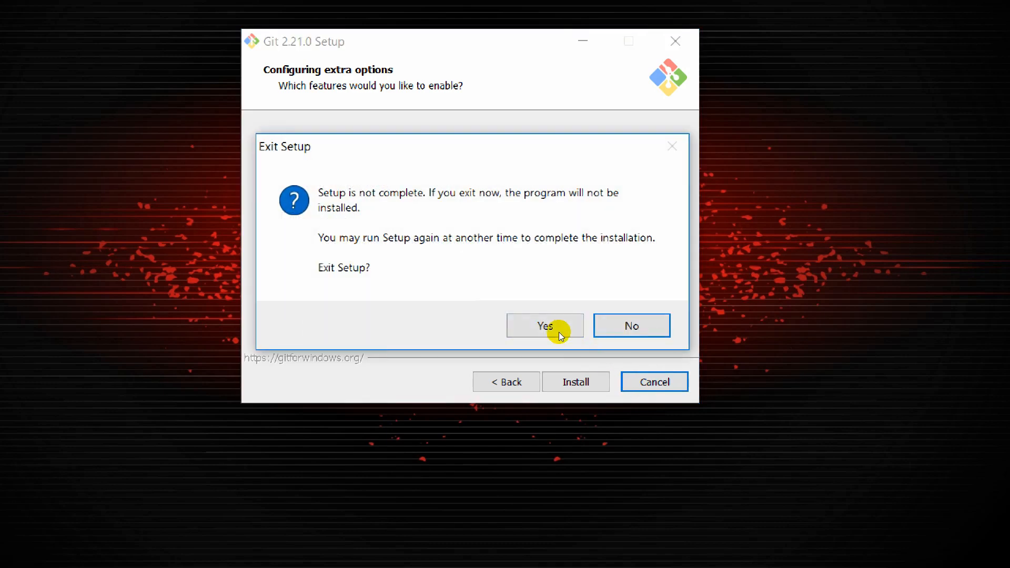
left_click(564, 338)
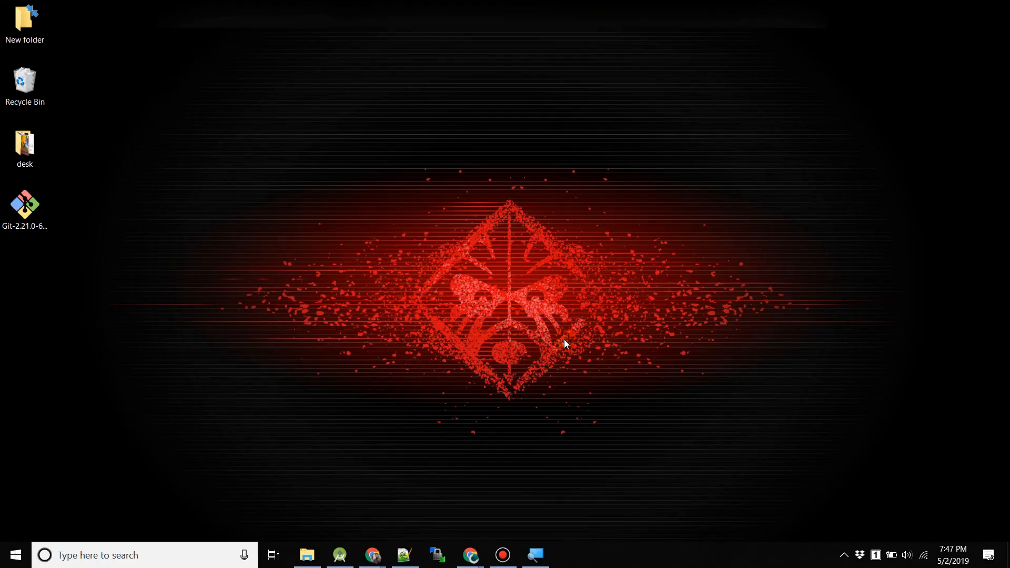
Launch Command Prompt and run git to display its help listing of common commands.
key("super")
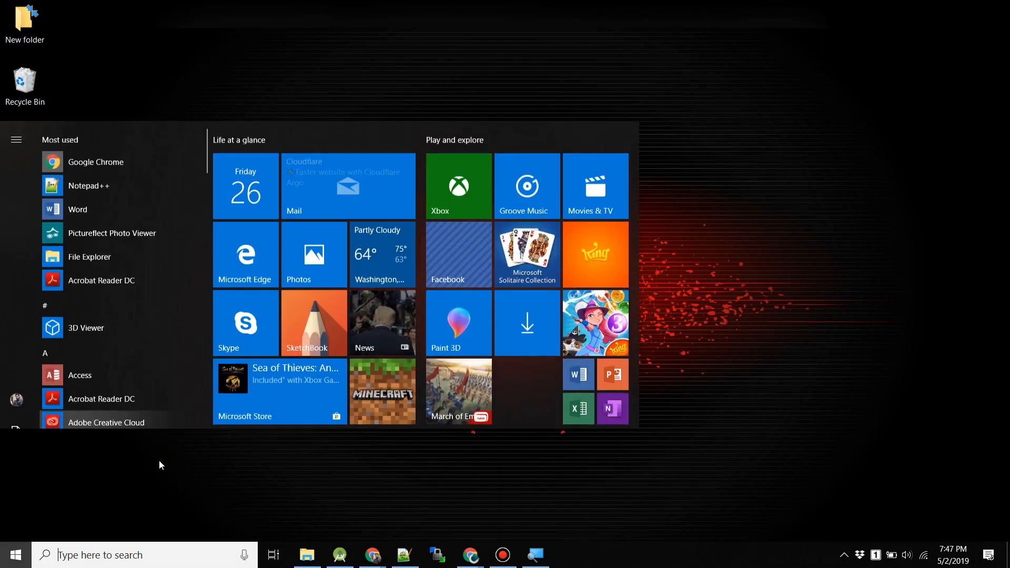
type("cm")
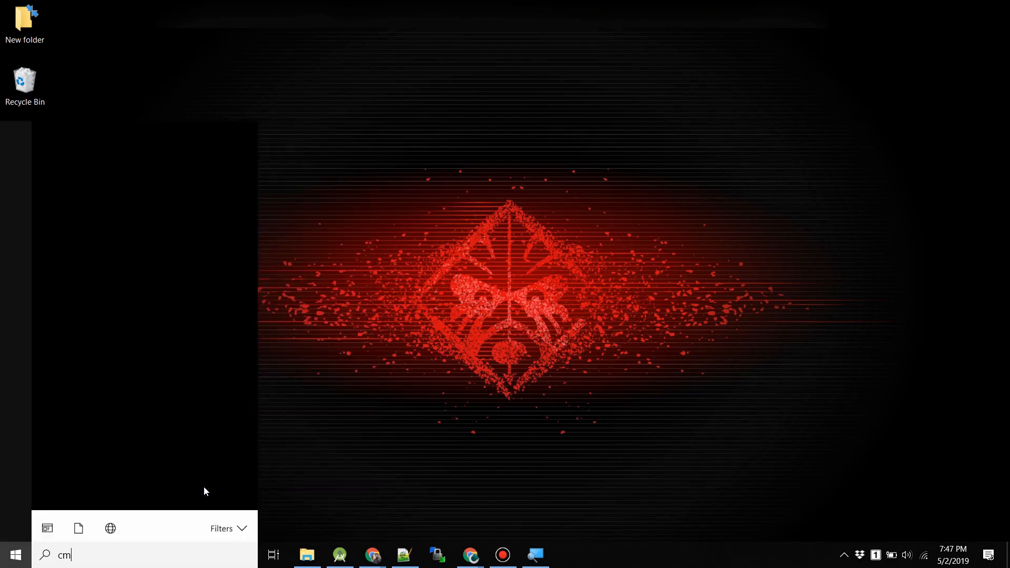
type("d")
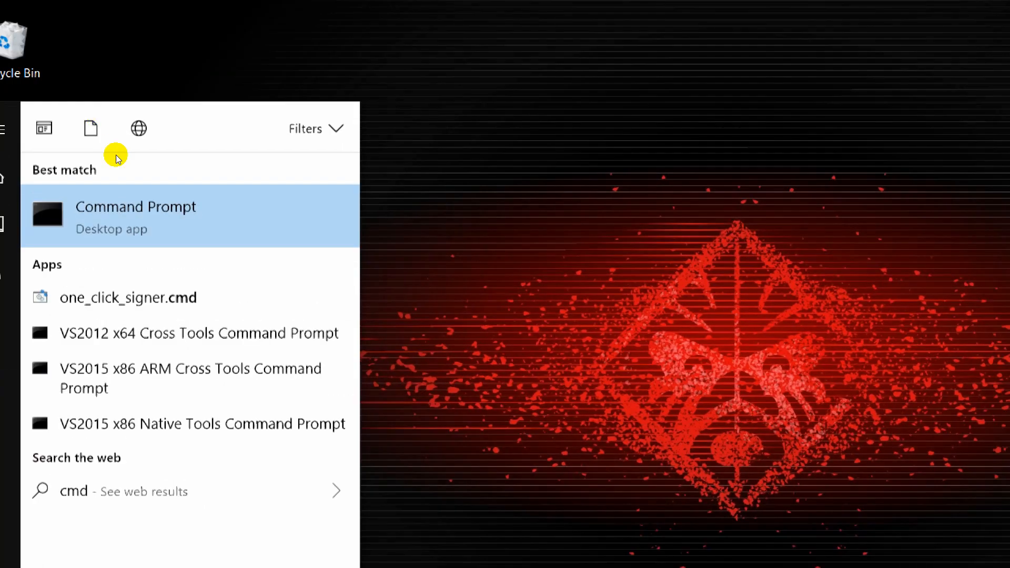
left_click(129, 208)
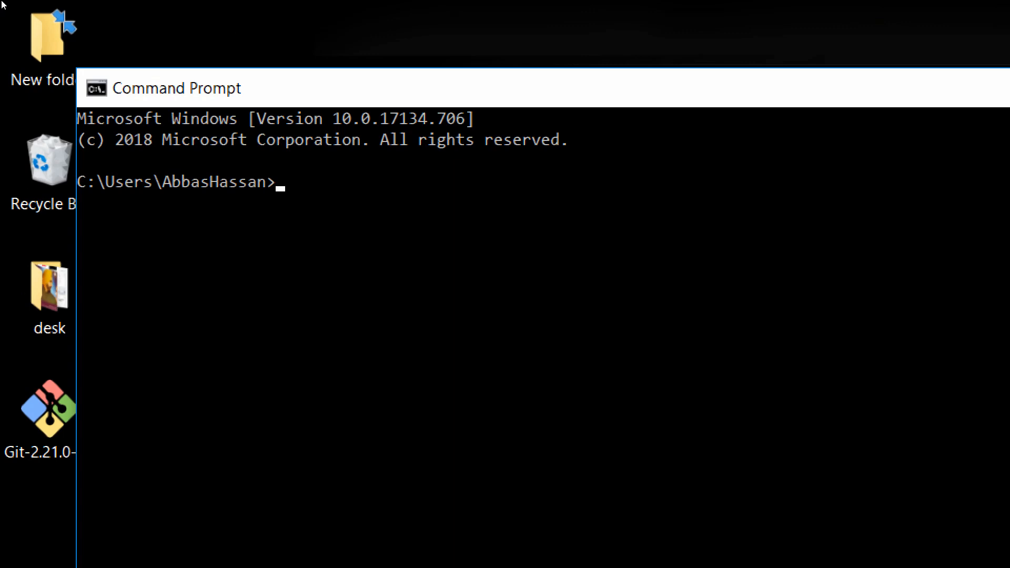
type("git")
key("Return")
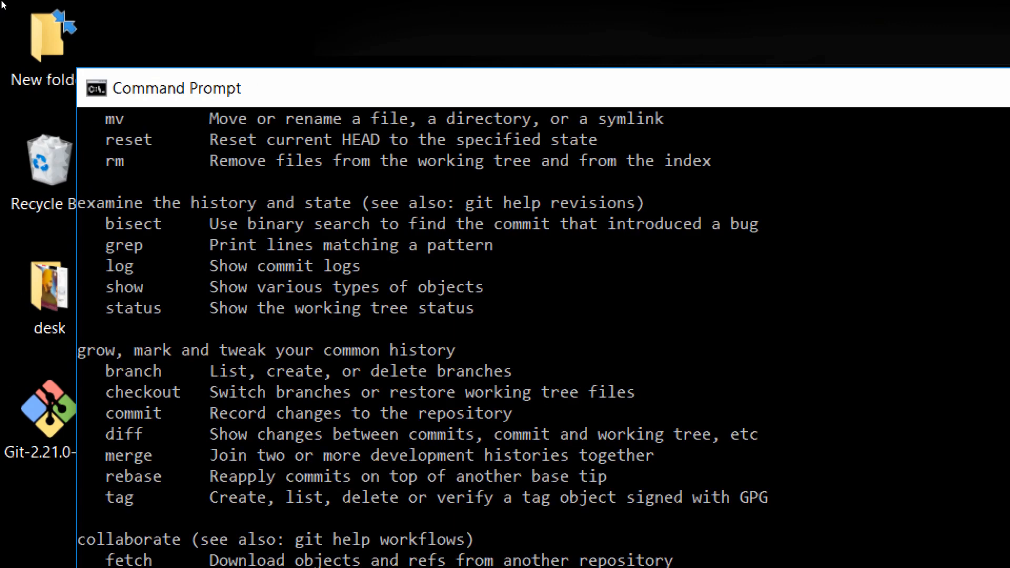
scroll(150, 261, "down", 1)
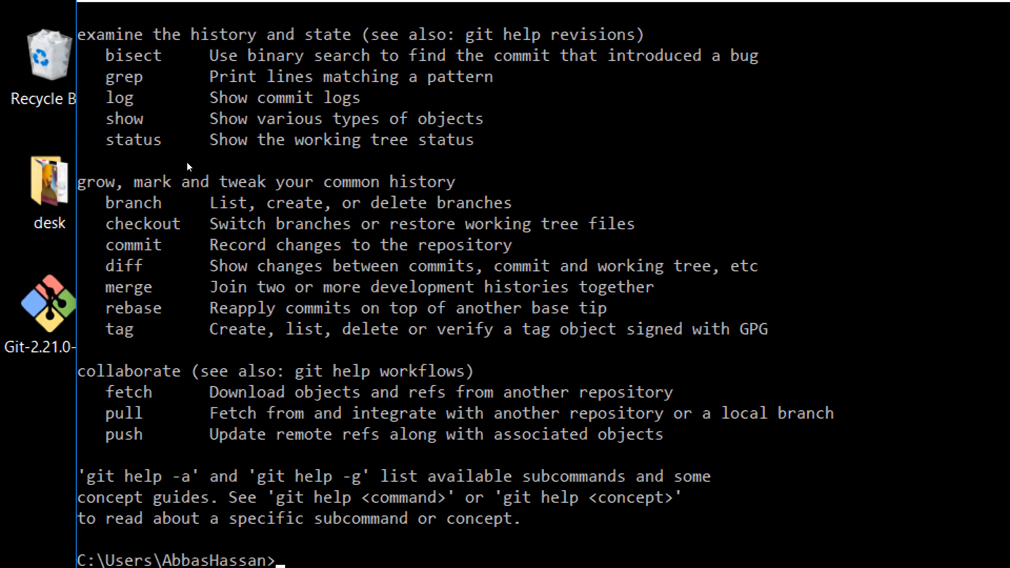
scroll(191, 248, "down", 2)
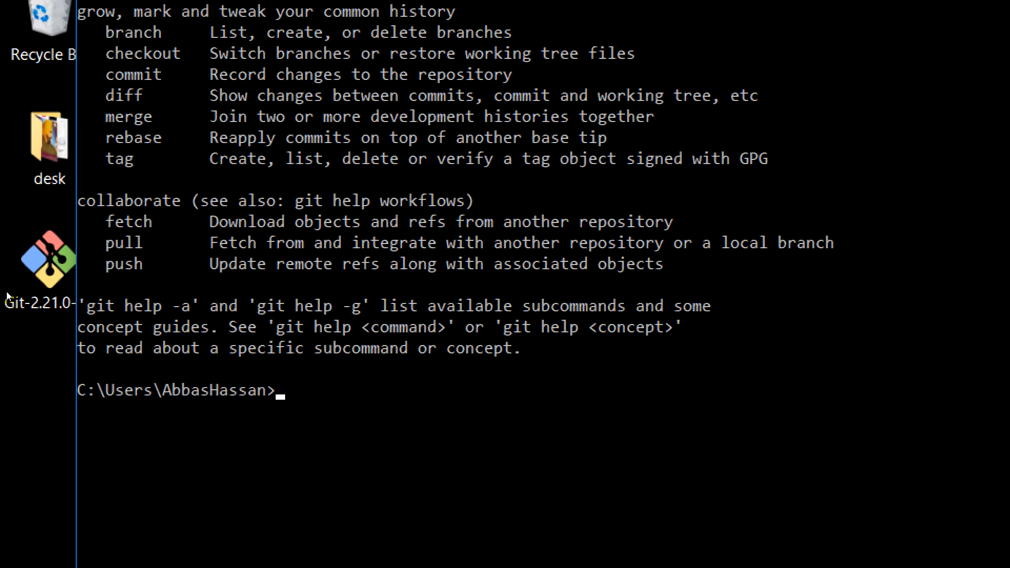
Set Git's global user.email to the account owner's outlook.com e-mail address.
type("git config --")
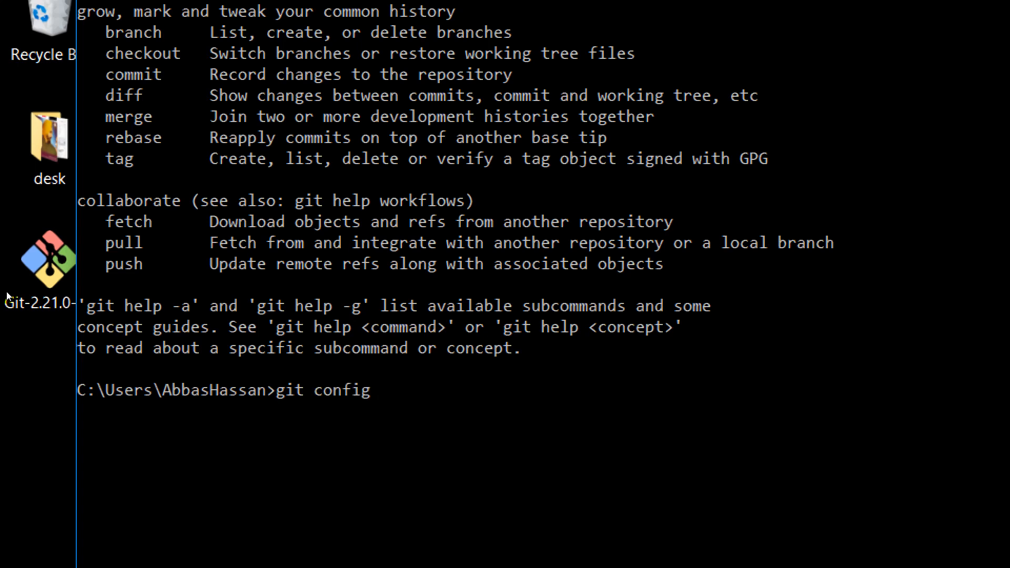
type("global usern")
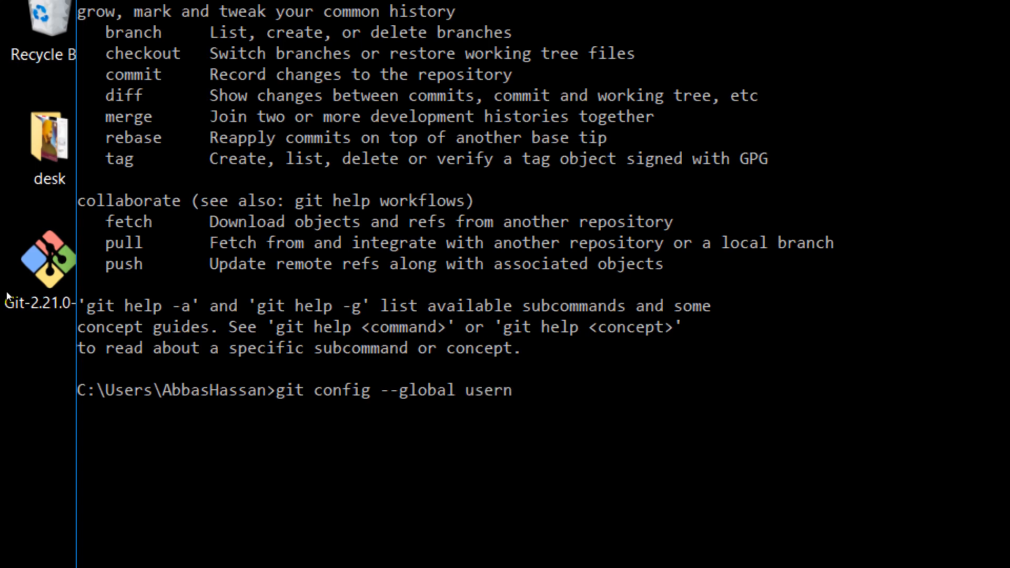
key("BackSpace")
type(".email \"\"")
key("Left")
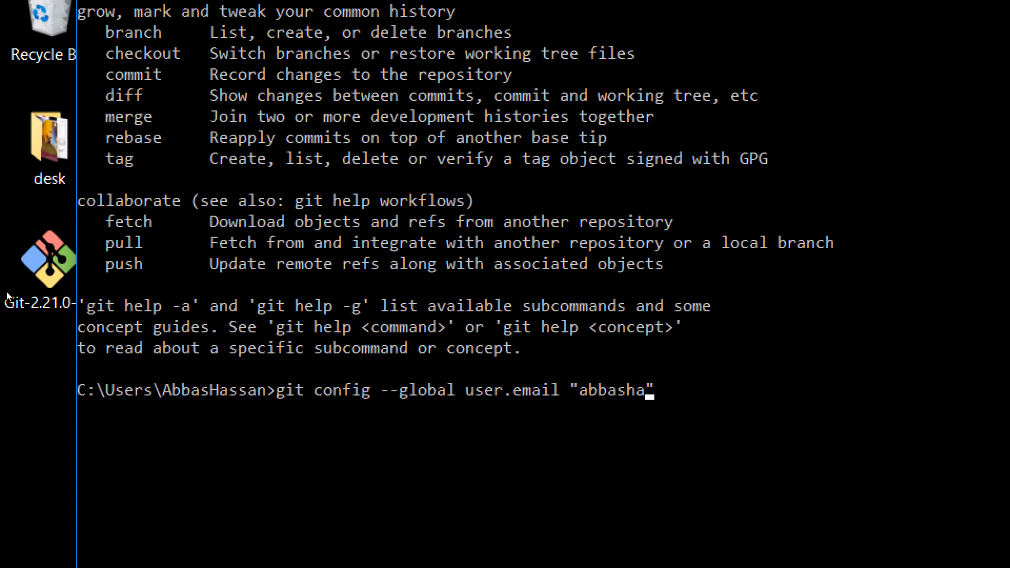
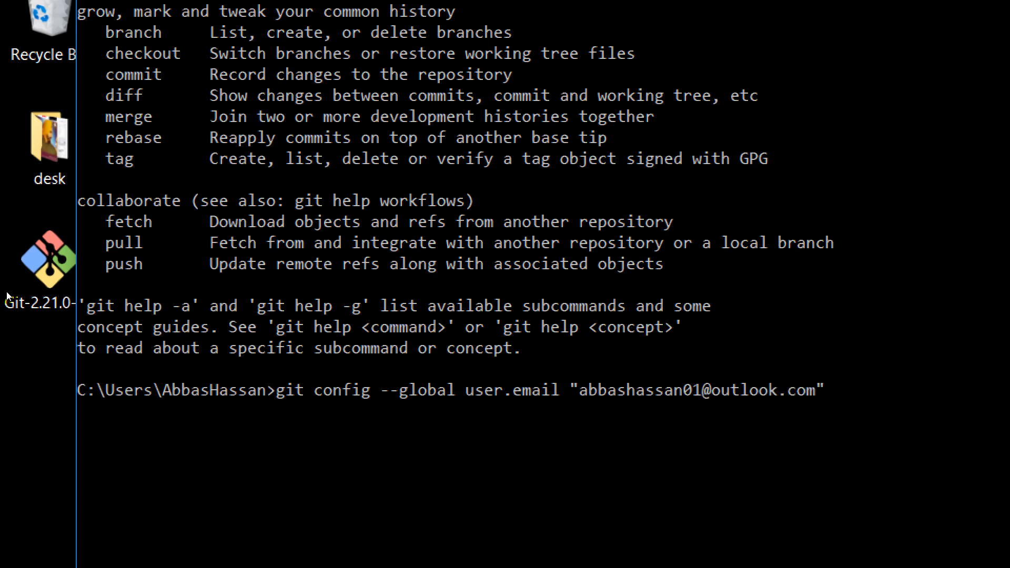
type("\"")
key("Return")
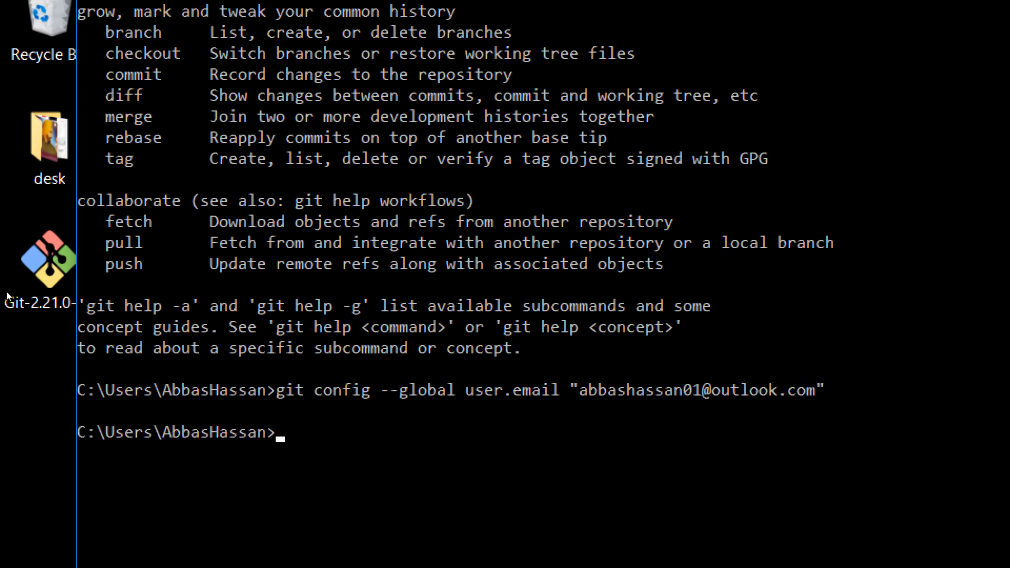
Set Git's global user.name to the account owner's name.
type("git config")
key("BackSpace")
type("g --gloab")
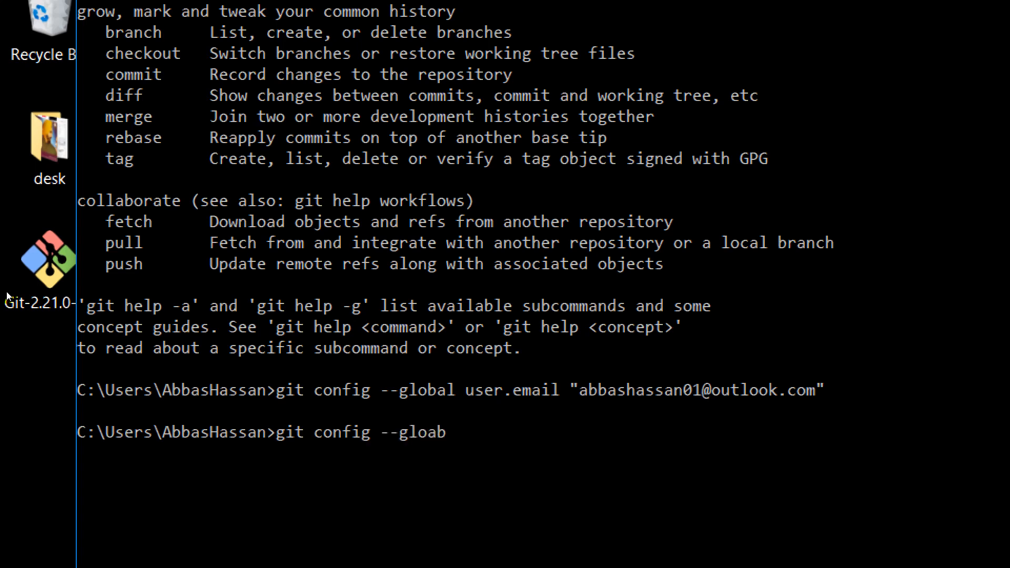
key("BackSpace")
key("BackSpace")
type("bal user.name")
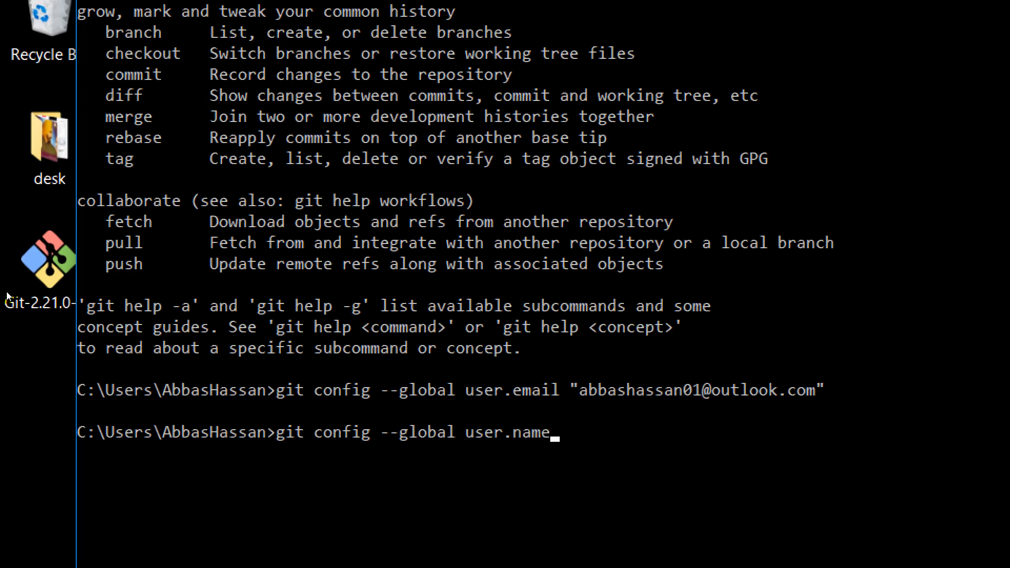
type(" \"\"")
type("AbbasHass")
type("an")
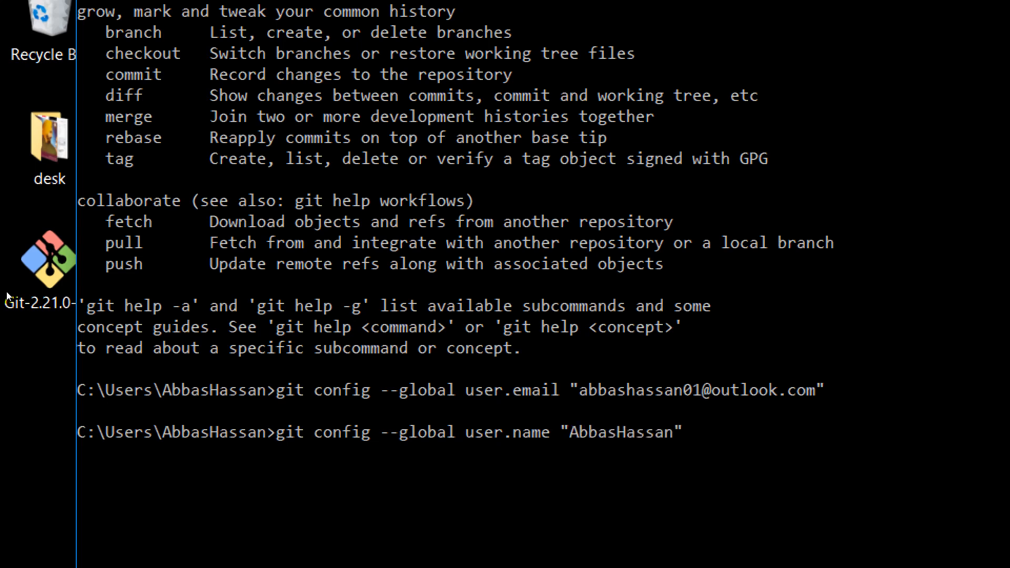
key("Return")
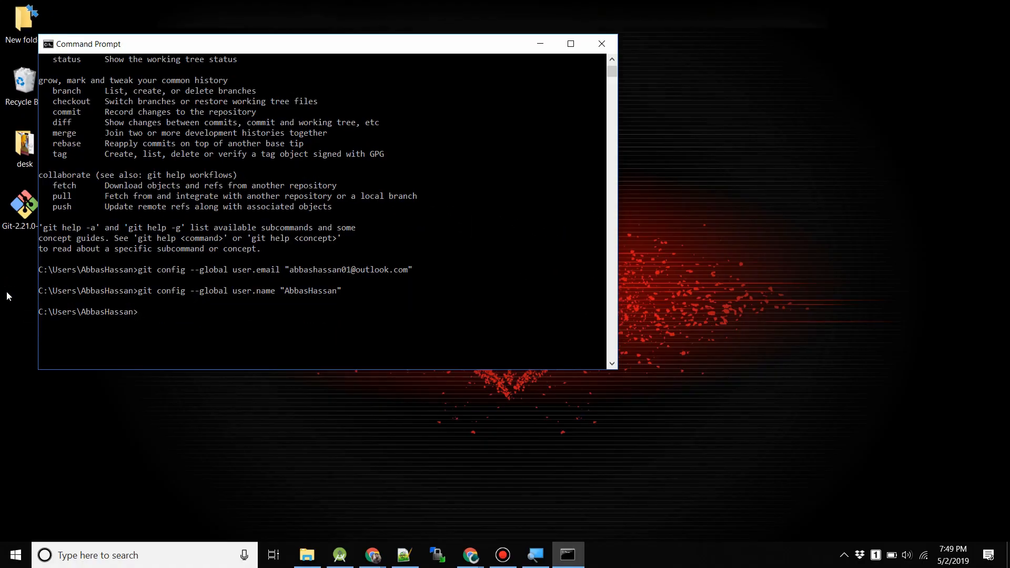
Close Command Prompt and return to Android Studio with MapActivity.java open.
left_click(360, 46)
left_click_drag(360, 46, 483, 99)
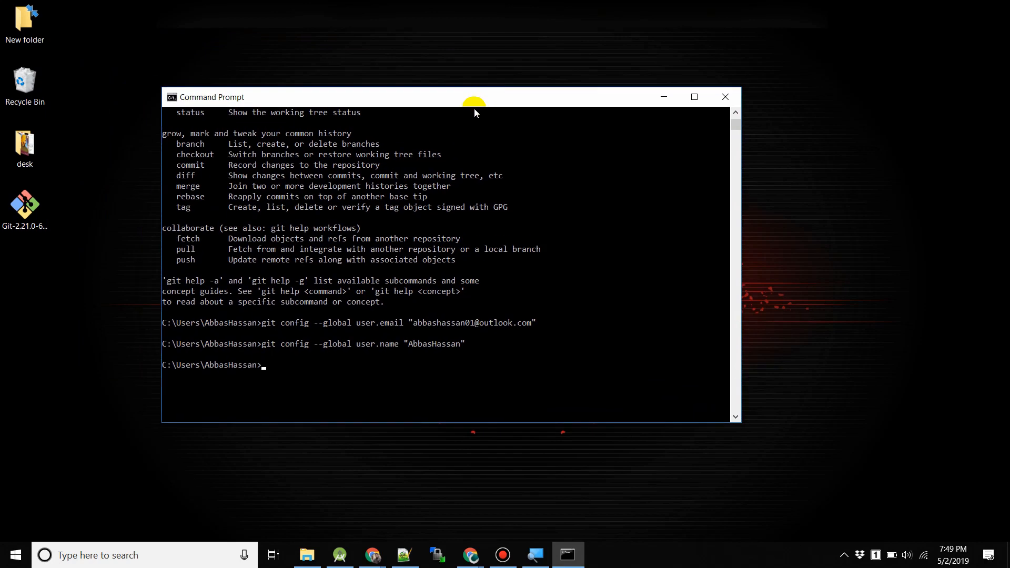
key("alt+F4")
left_click(340, 555)
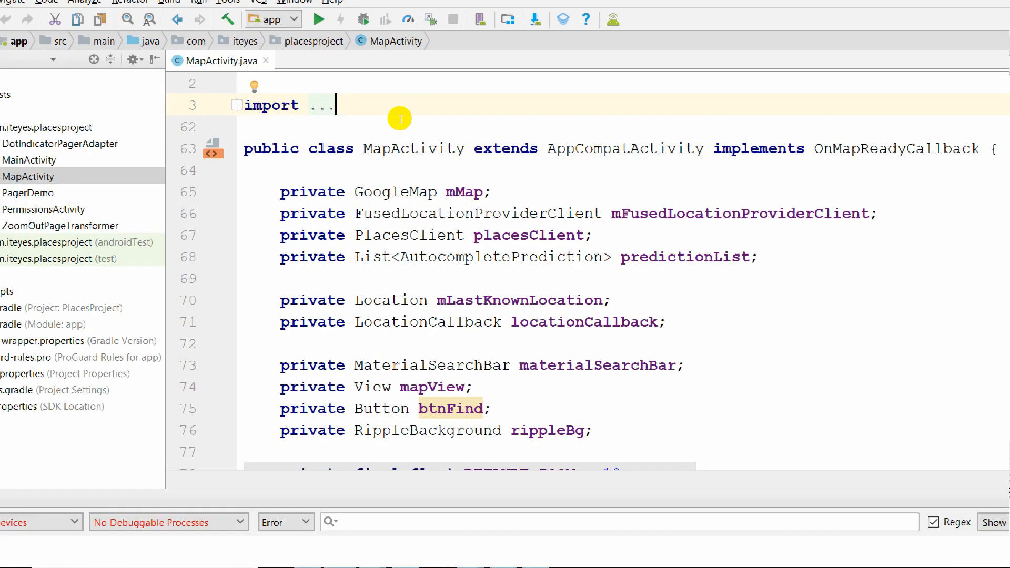
Show the Version Control › Git page in Settings by searching for git.
left_click(16, 34)
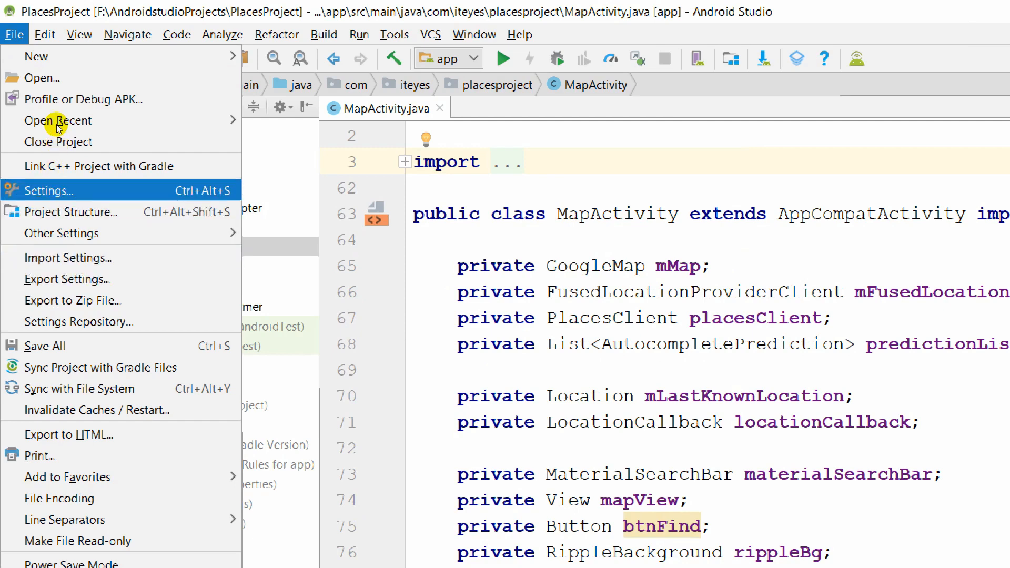
key("Return")
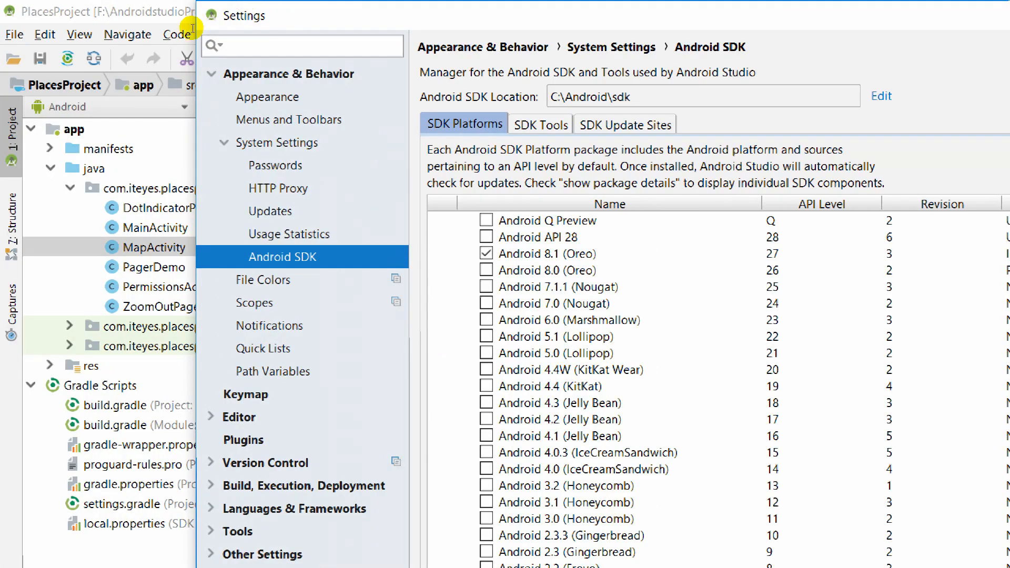
type("g")
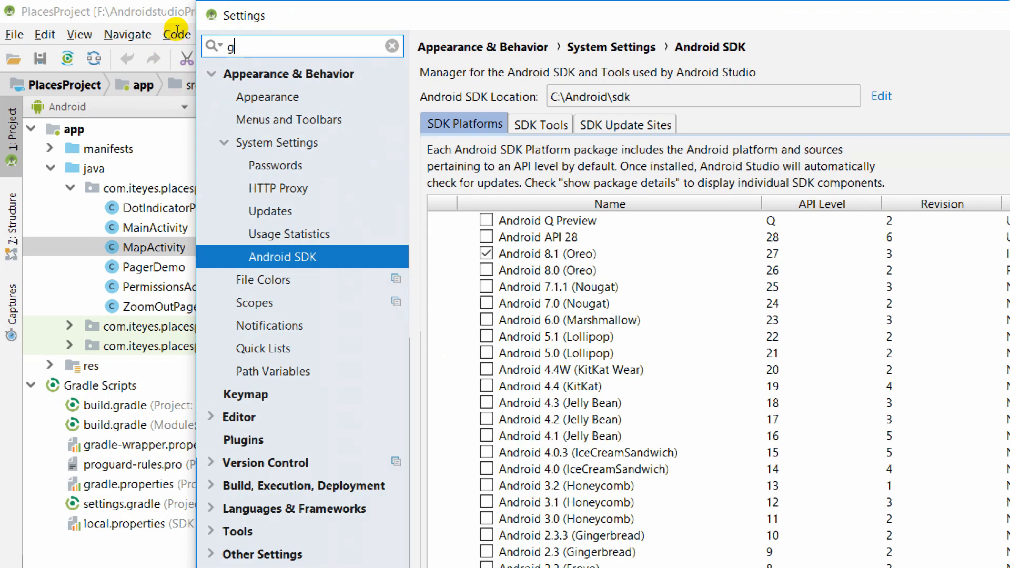
type("it")
key("Down")
key("Down")
key("Down")
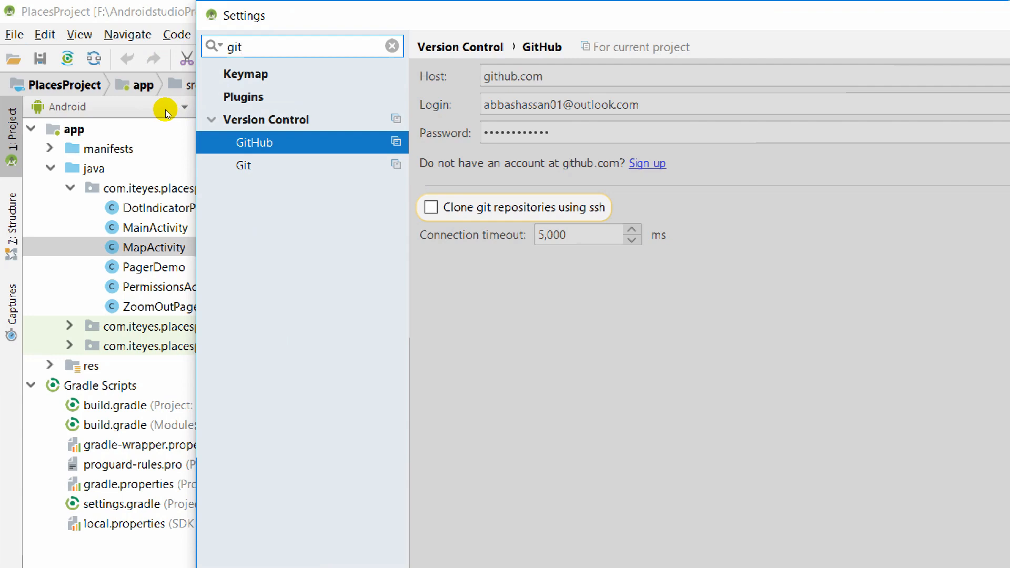
key("Down")
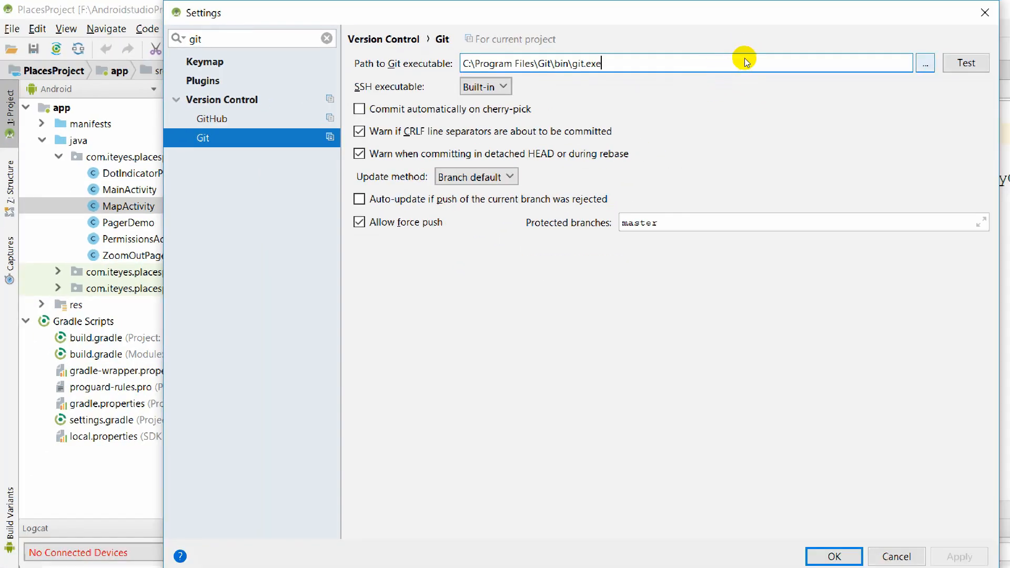
Point the Git executable to C:\Program Files\Git\bin\git.exe and confirm the Git 2.21.0 test succeeds.
key("Tab")
key("space")
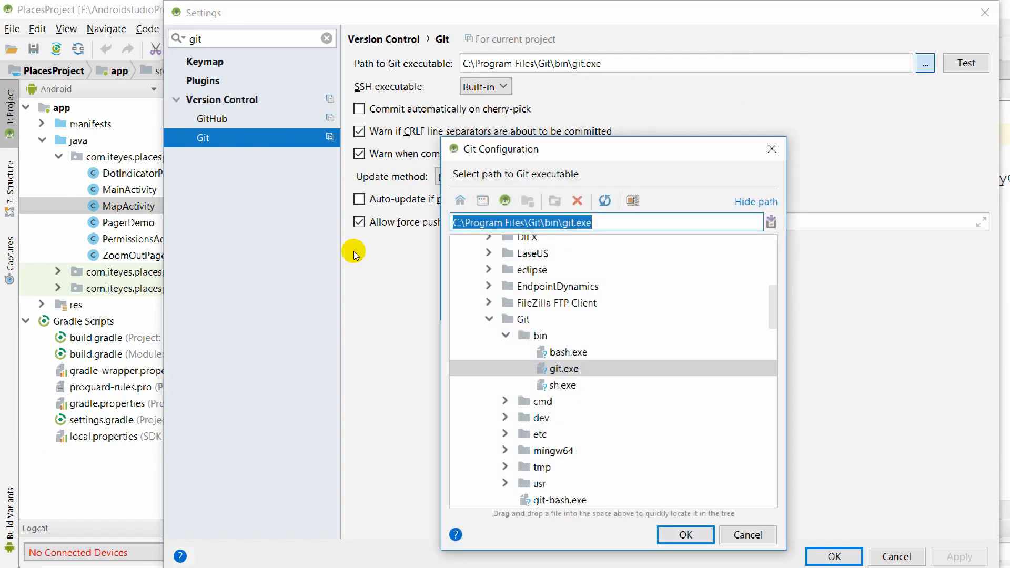
left_click(488, 319)
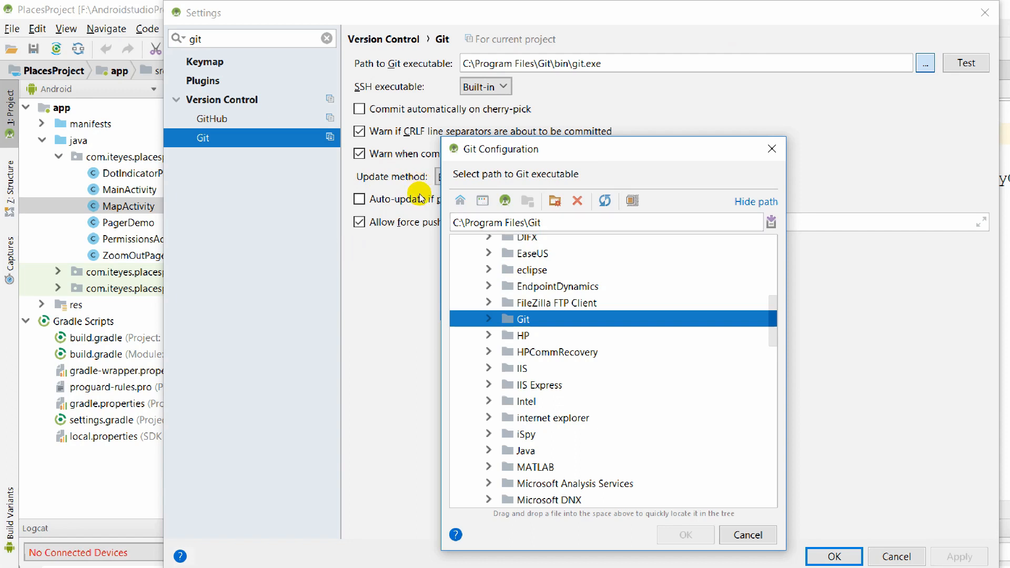
left_click(489, 319)
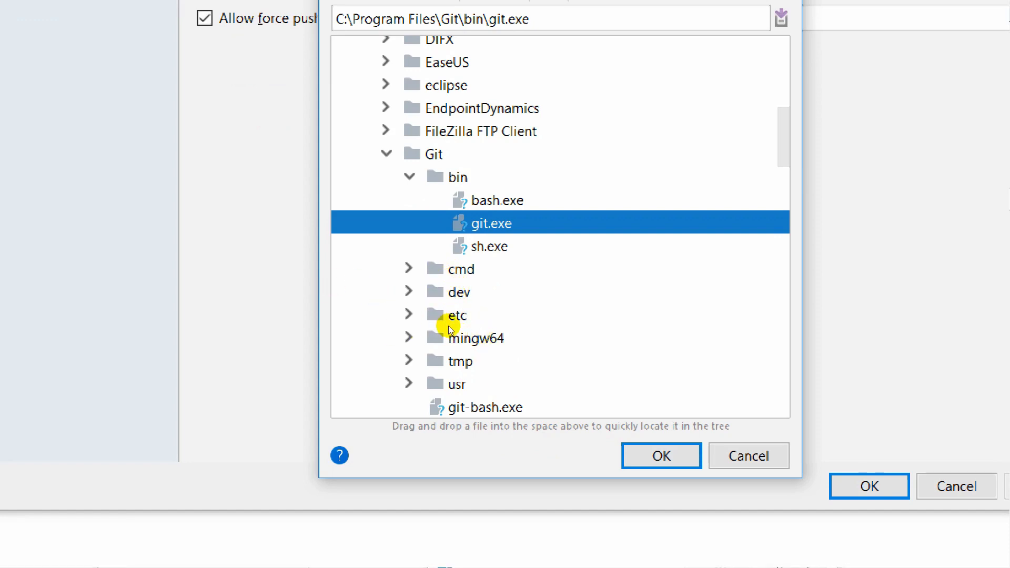
key("Return")
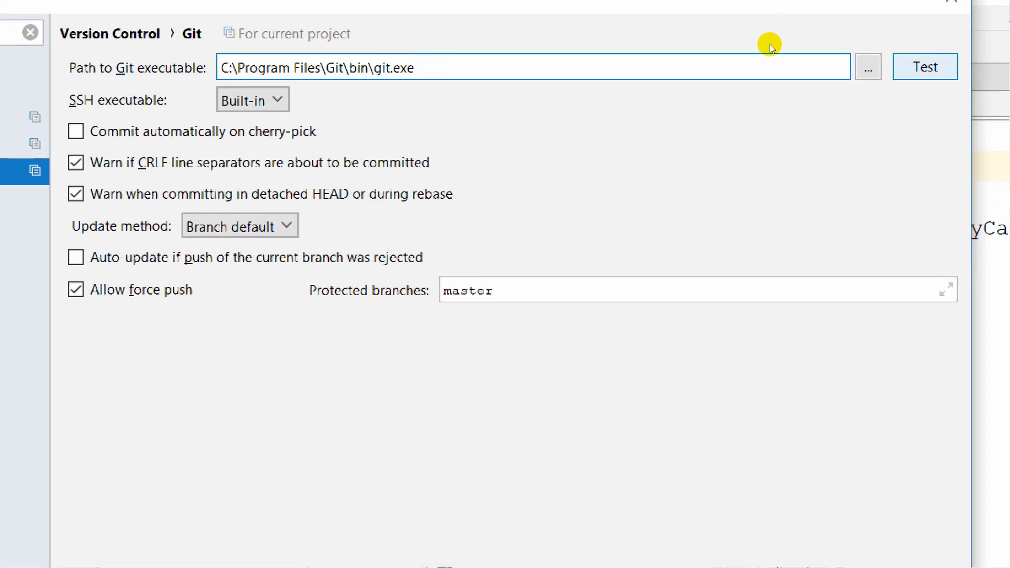
left_click(925, 67)
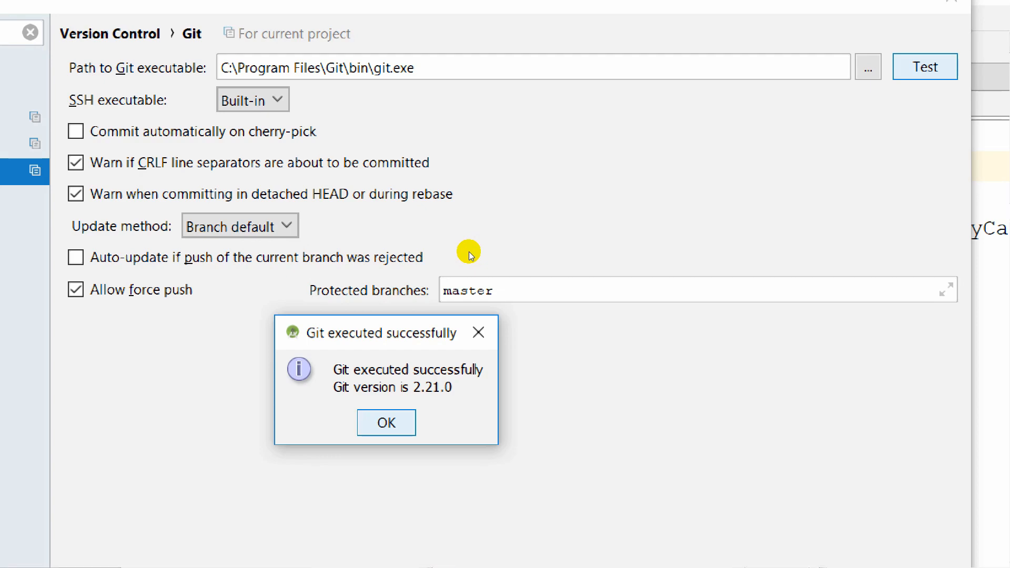
key("Return")
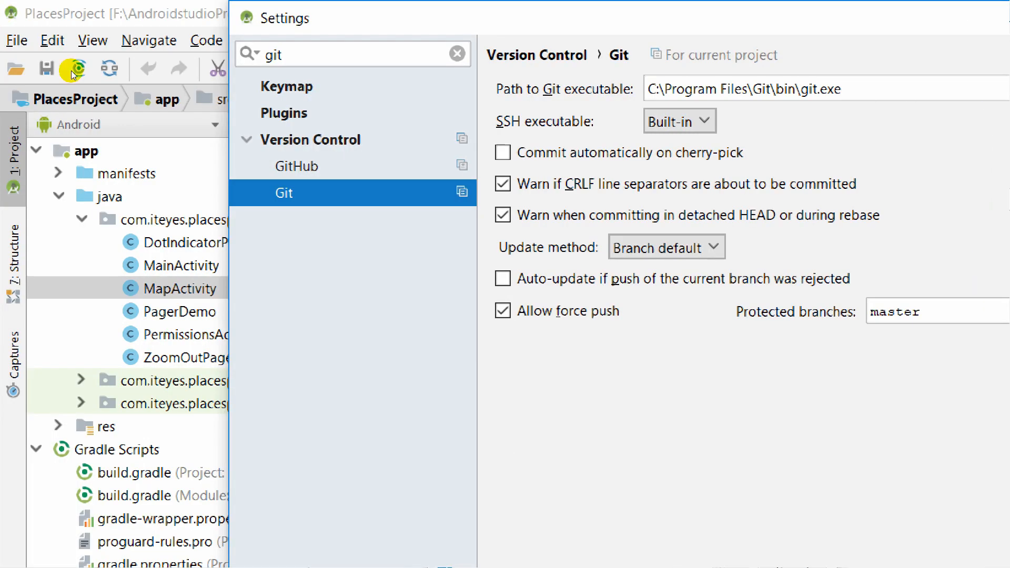
On the GitHub settings page, keep Password as the authentication type.
left_click(10, 166)
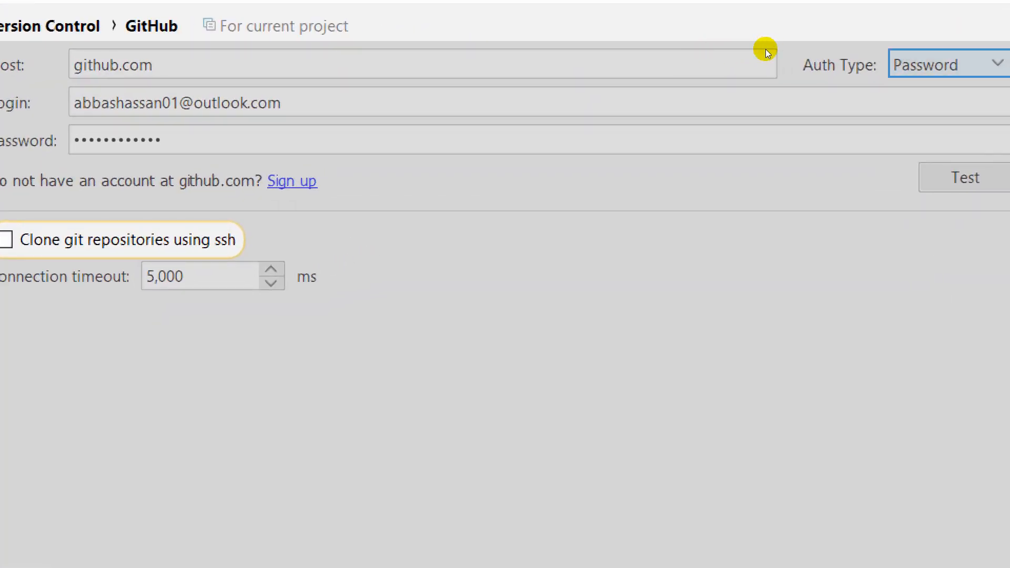
key("alt+Down")
key("Up")
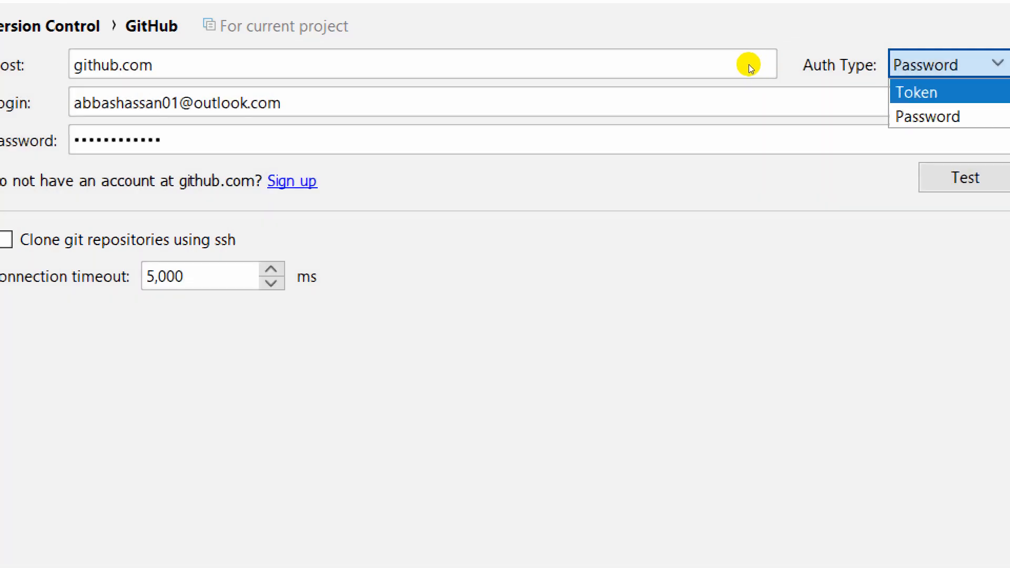
key("Down")
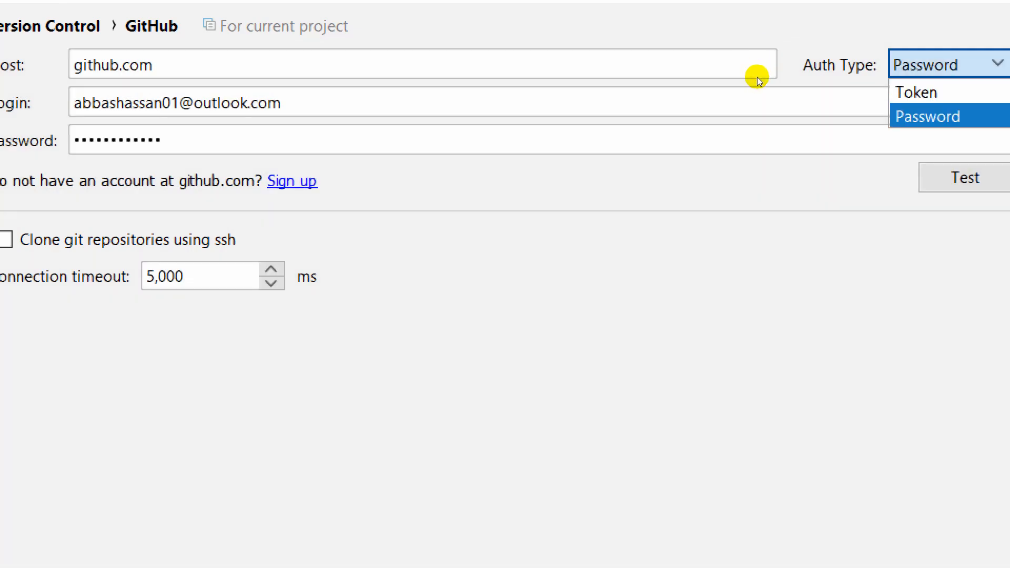
key("Return")
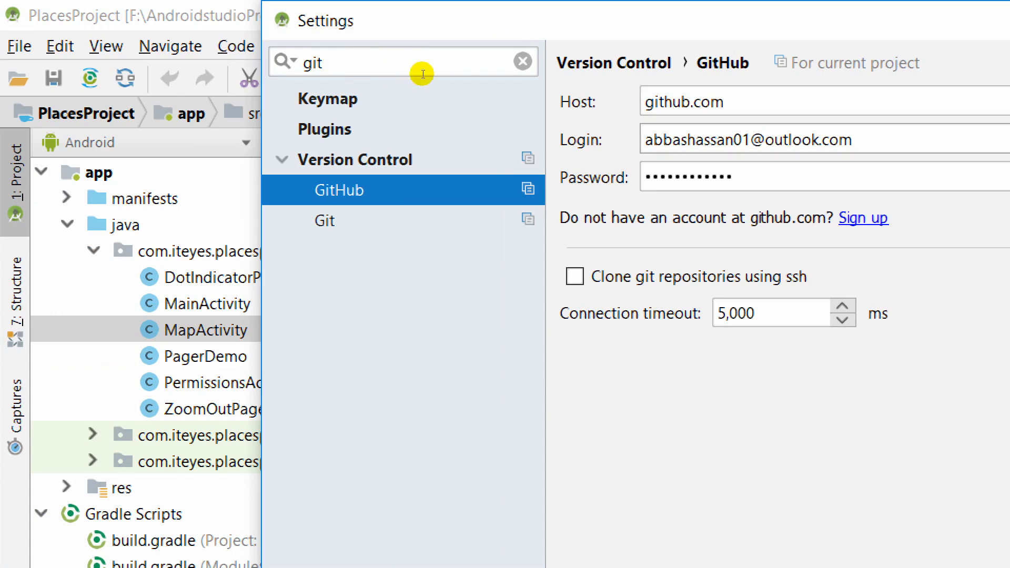
Test the GitHub connection successfully and save the settings.
key("ctrl+a")
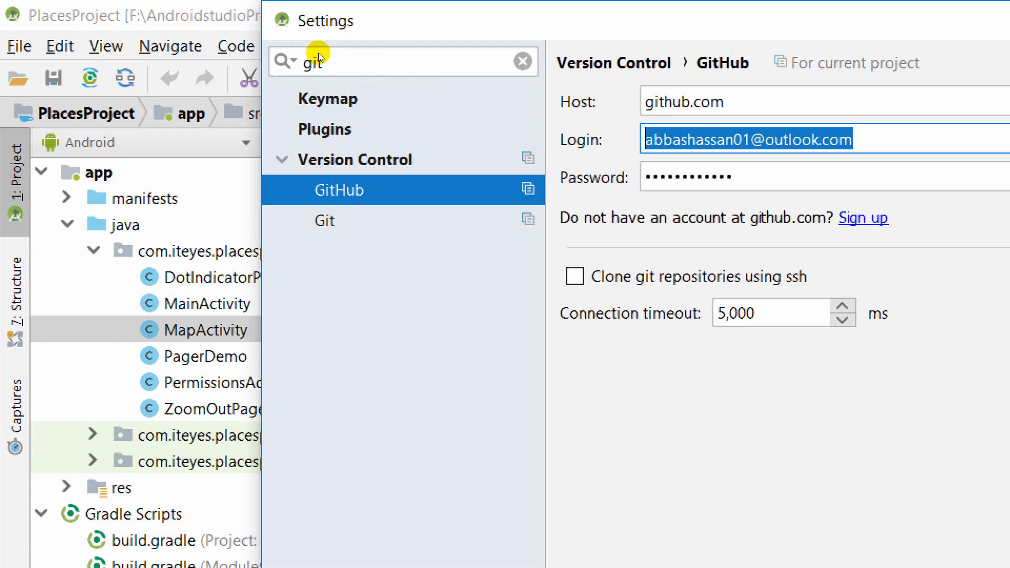
key("Tab")
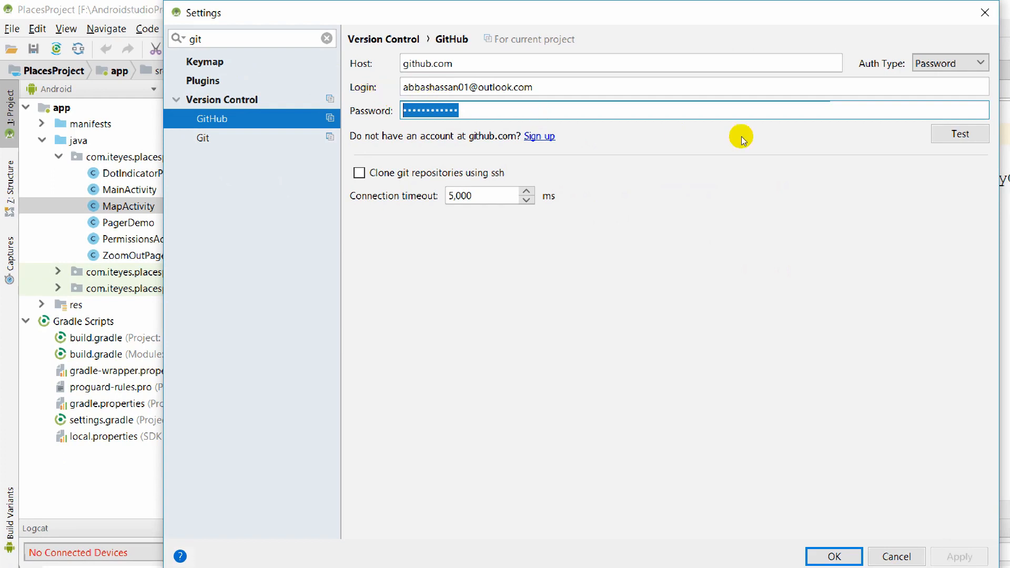
key("Tab")
key("space")
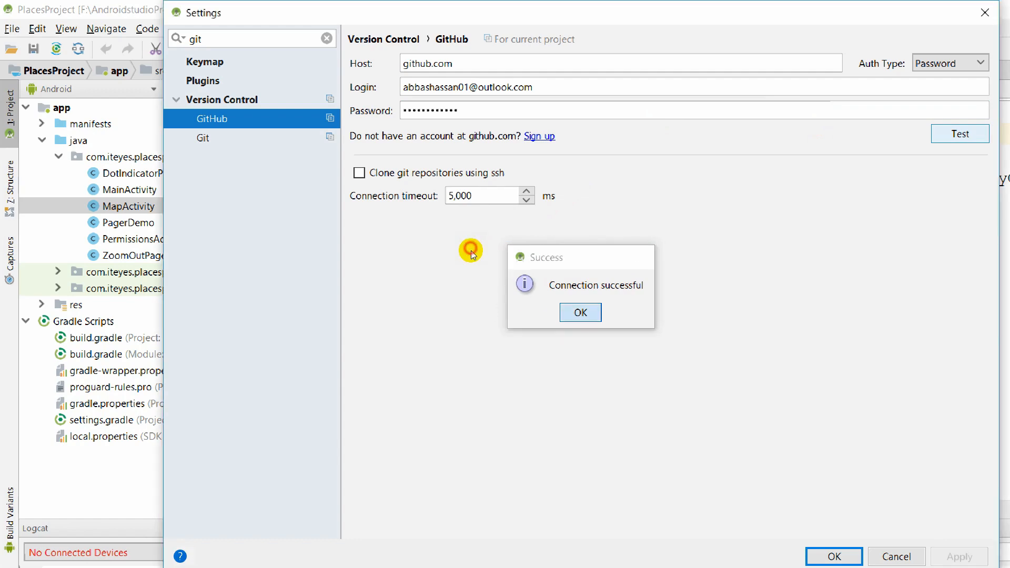
left_click(580, 312)
key("Return")
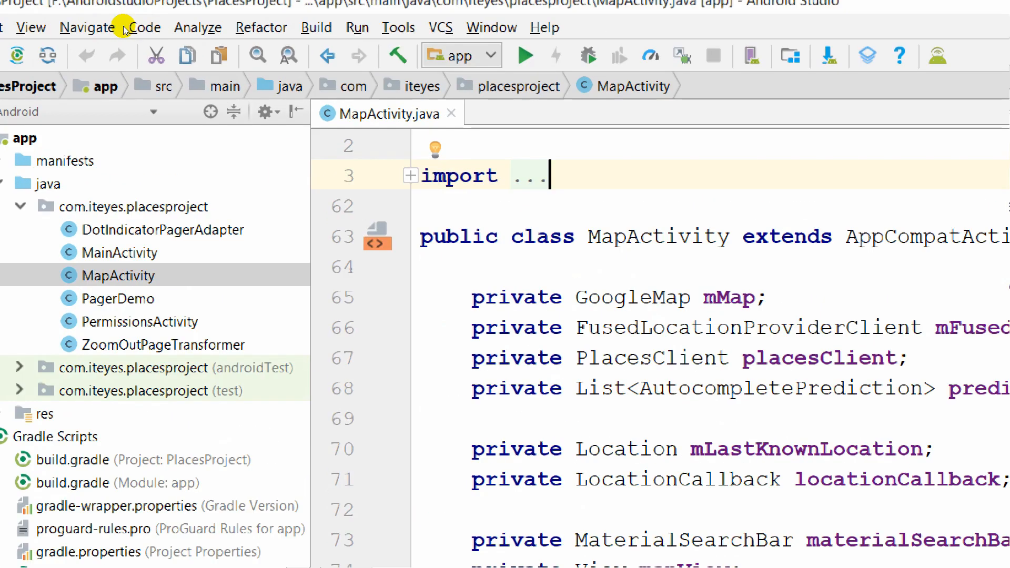
Enable version control integration for PlacesProject with Git.
left_click(442, 27)
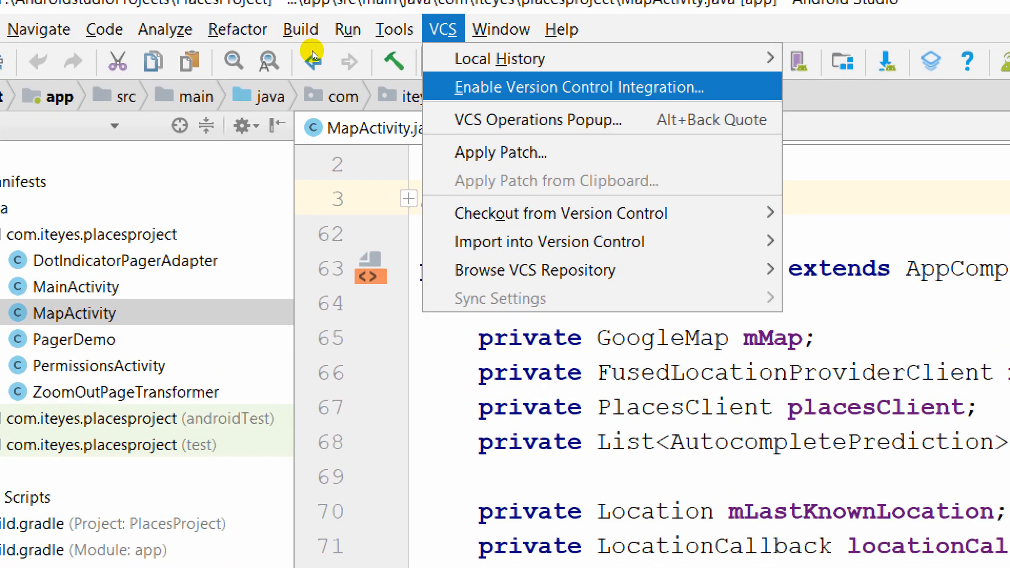
key("Return")
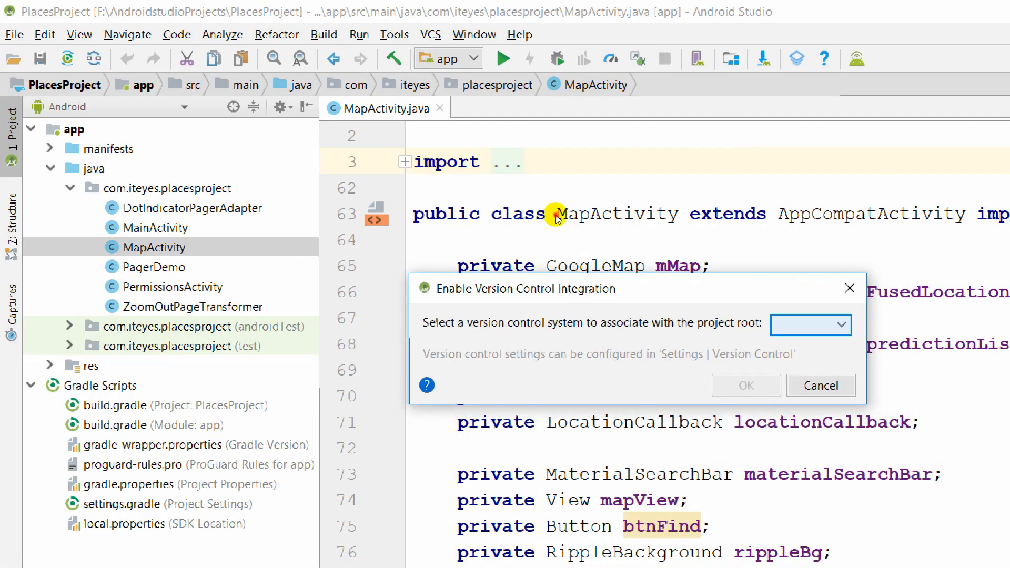
key("alt+Down")
key("Down")
key("Down")
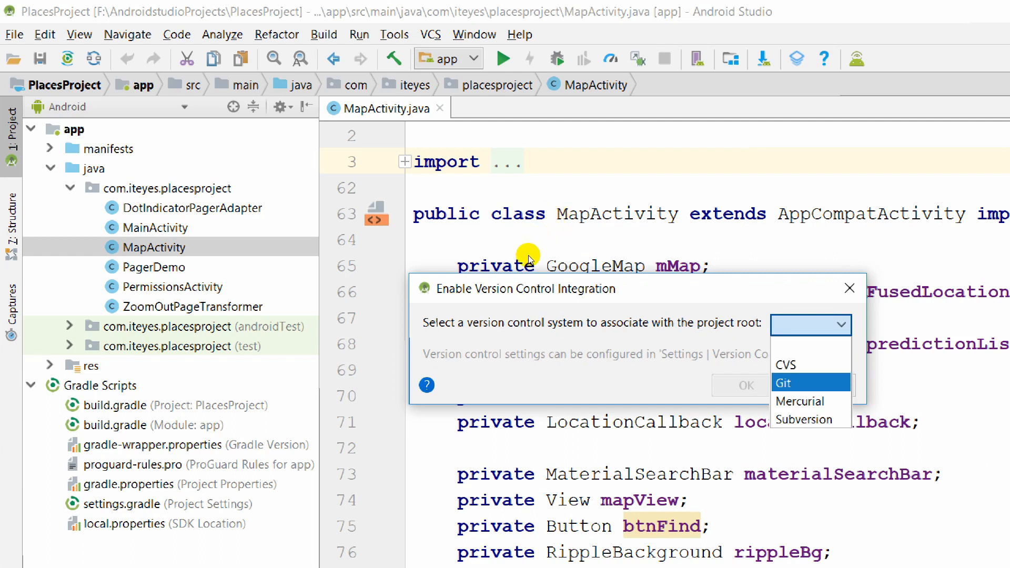
key("Return")
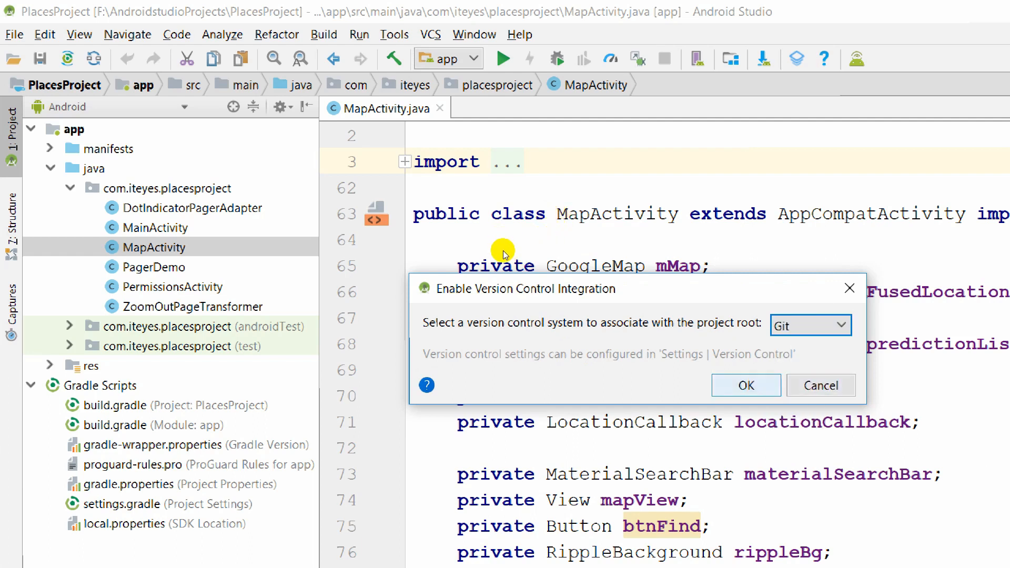
key("Return")
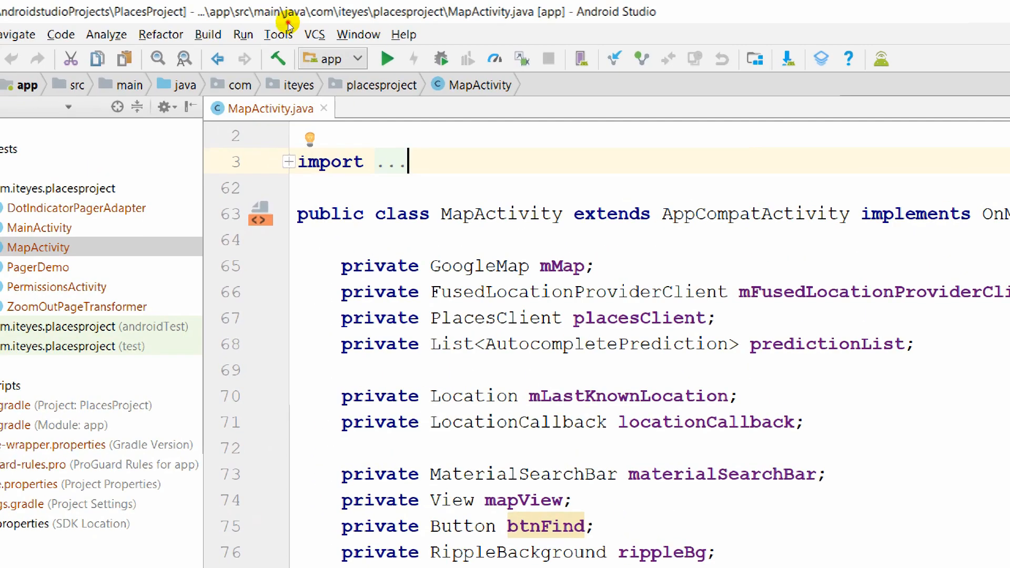
key("alt+s")
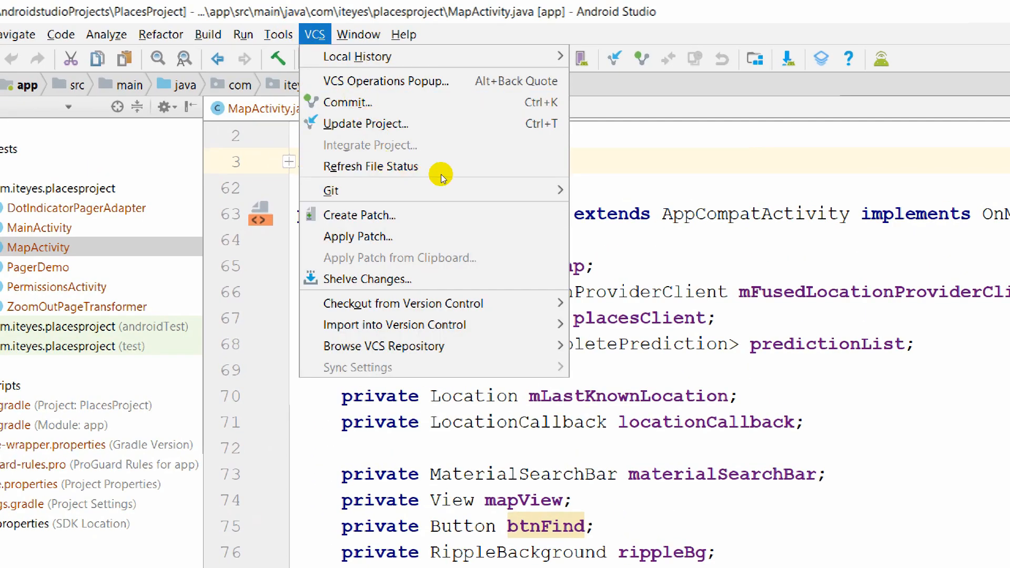
Share the project on GitHub as private repository PlacesProject with remote origin.
mouse_move(395, 325)
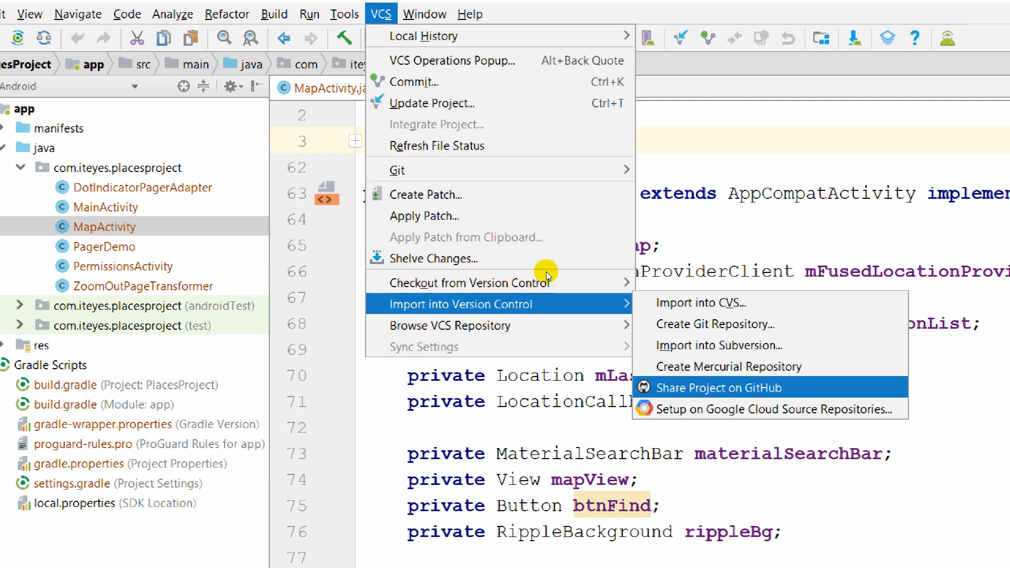
key("Return")
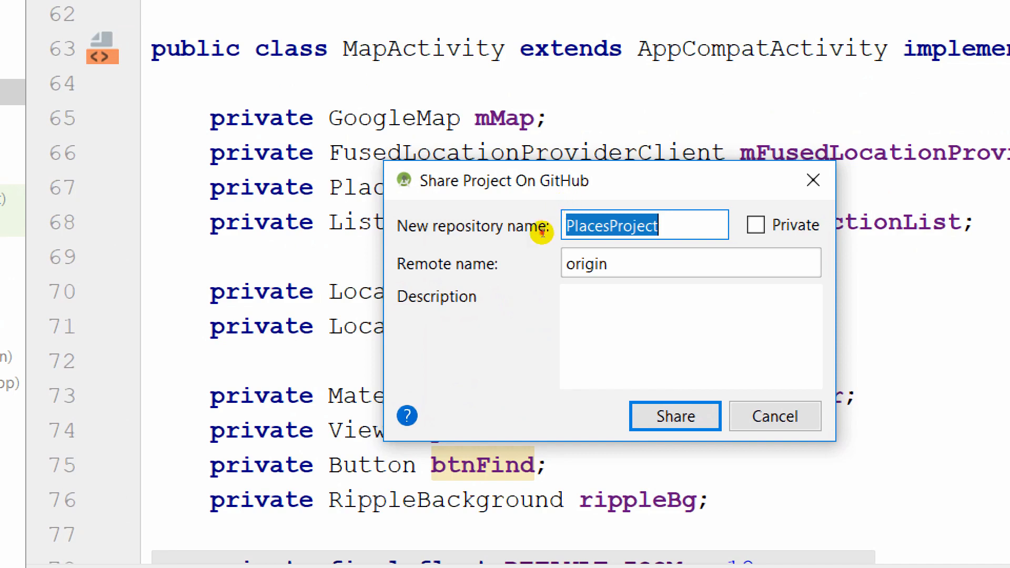
key("End")
key("shift+Left")
key("shift+Left")
key("shift+Left")
key("shift+Left")
key("shift+Left")
key("shift+Left")
key("shift+Left")
key("shift+Left")
key("shift+Left")
key("shift+Left")
key("shift+Left")
key("shift+Left")
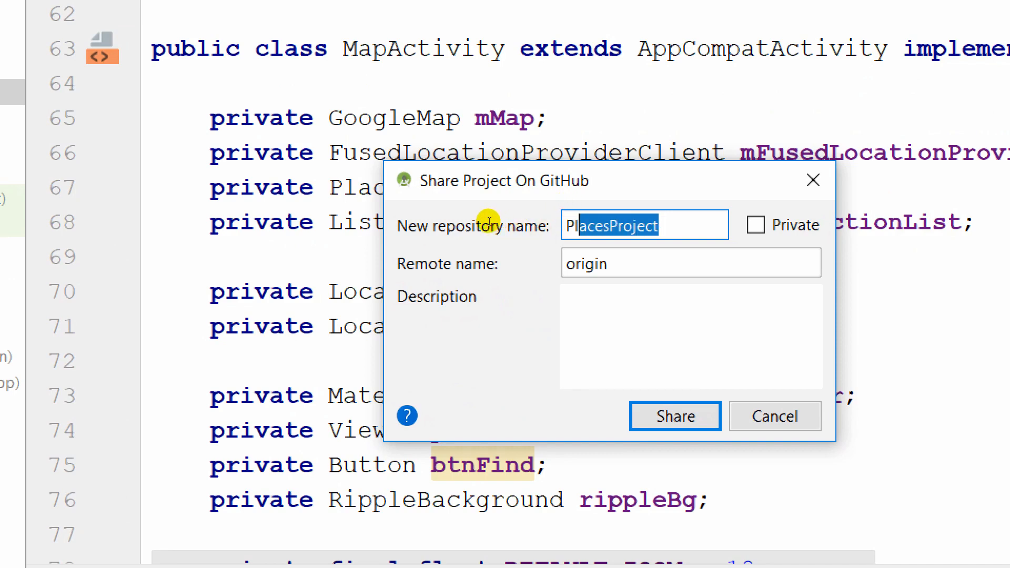
key("shift+Left")
key("Left")
key("Right")
key("Right")
key("Right")
key("Right")
key("Right")
key("Right")
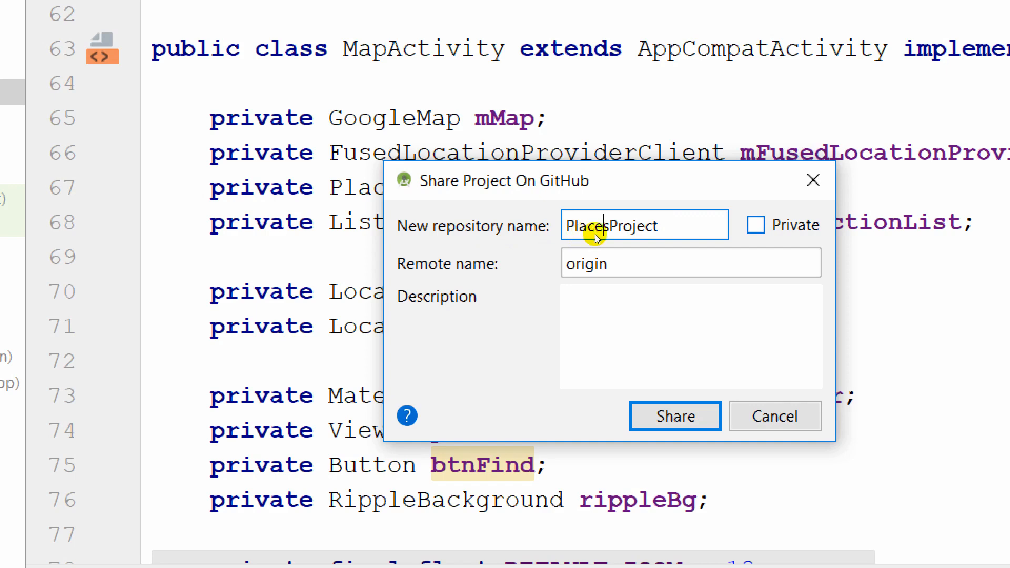
key("Tab")
key("space")
key("space")
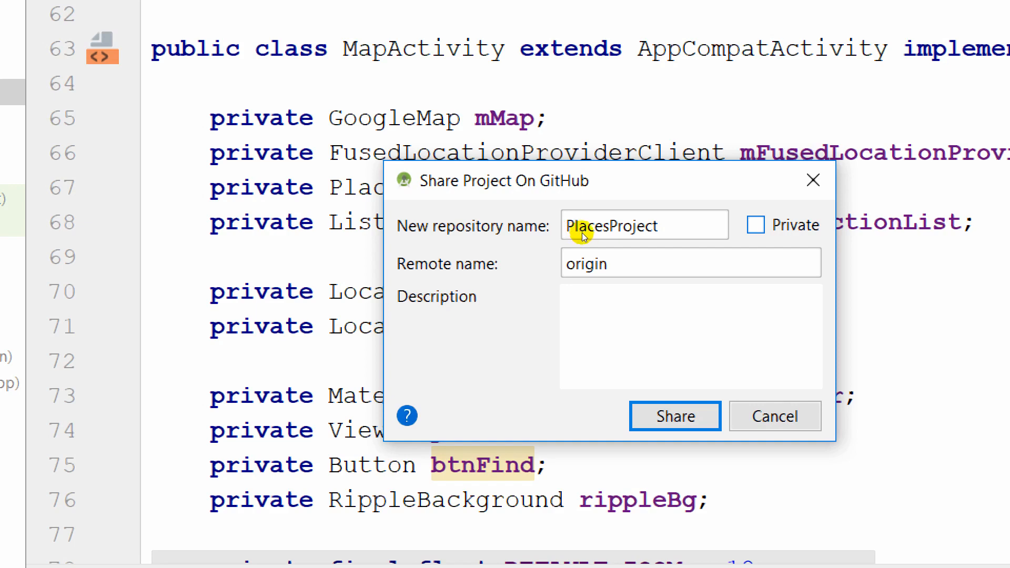
left_click(756, 225)
key("Return")
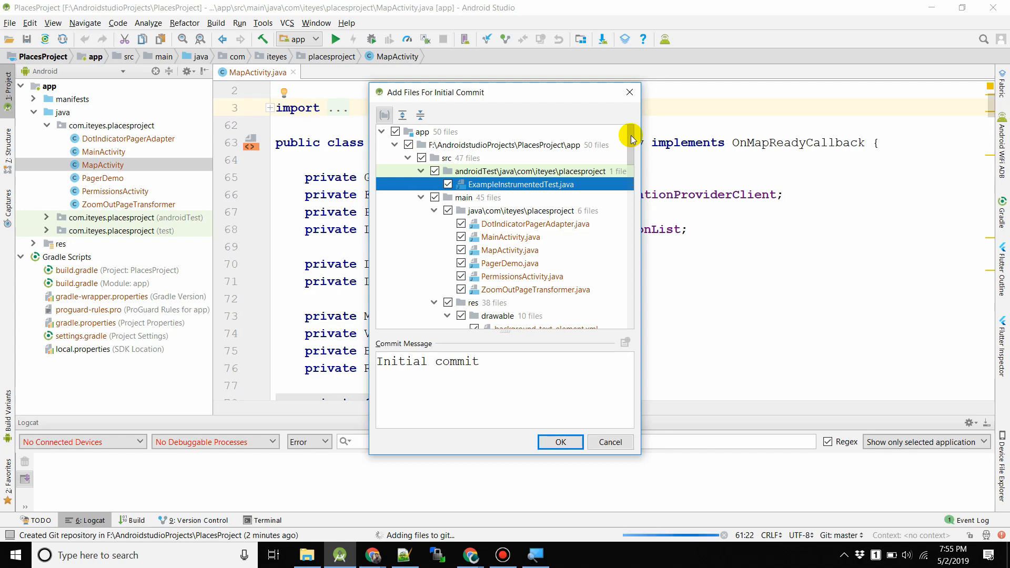
Commit all files except .idea with message 'Initial commit' and push to master.
left_click_drag(632, 138, 629, 300)
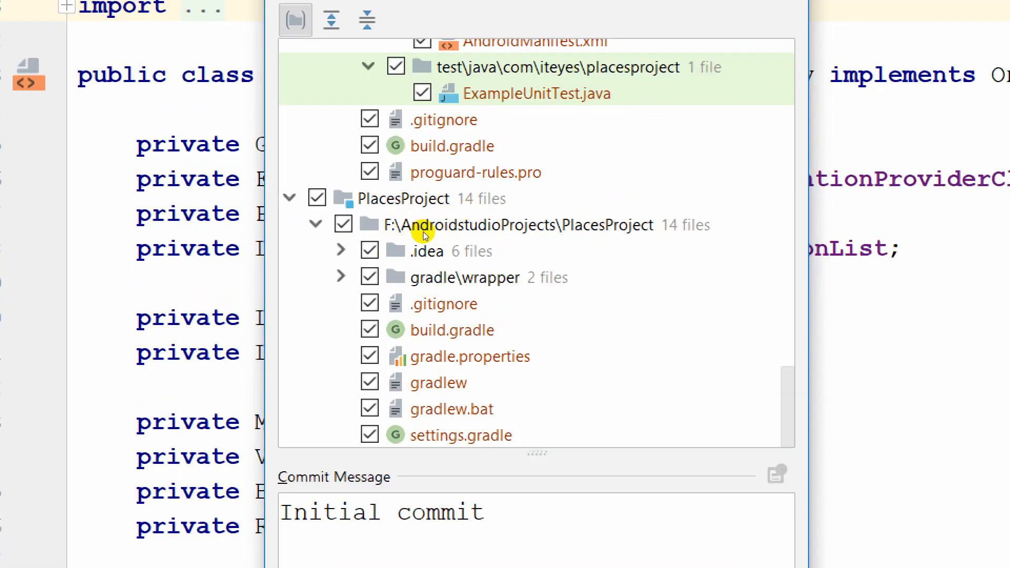
left_click(424, 232)
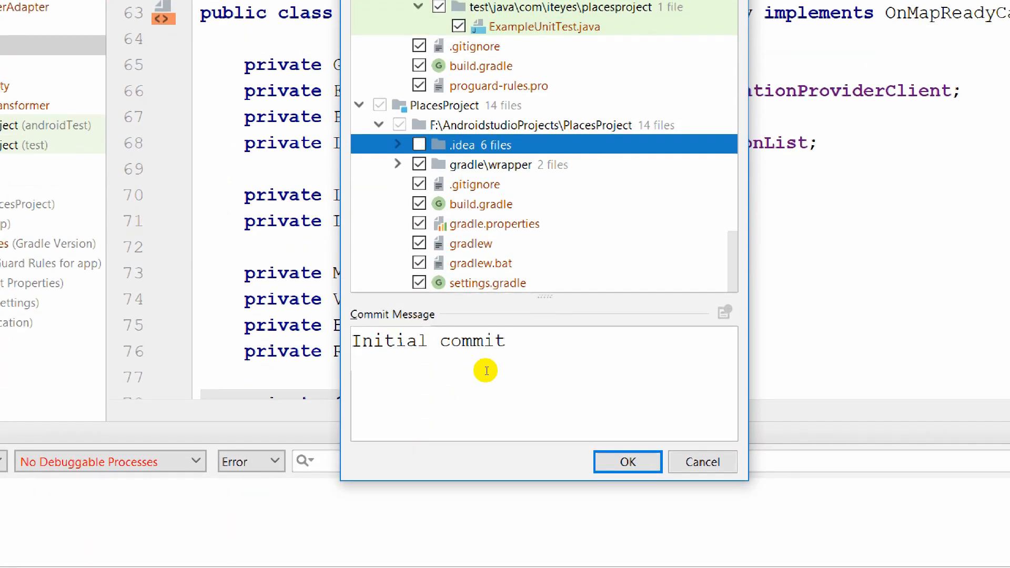
left_click_drag(496, 446, 506, 446)
left_click_drag(460, 360, 372, 349)
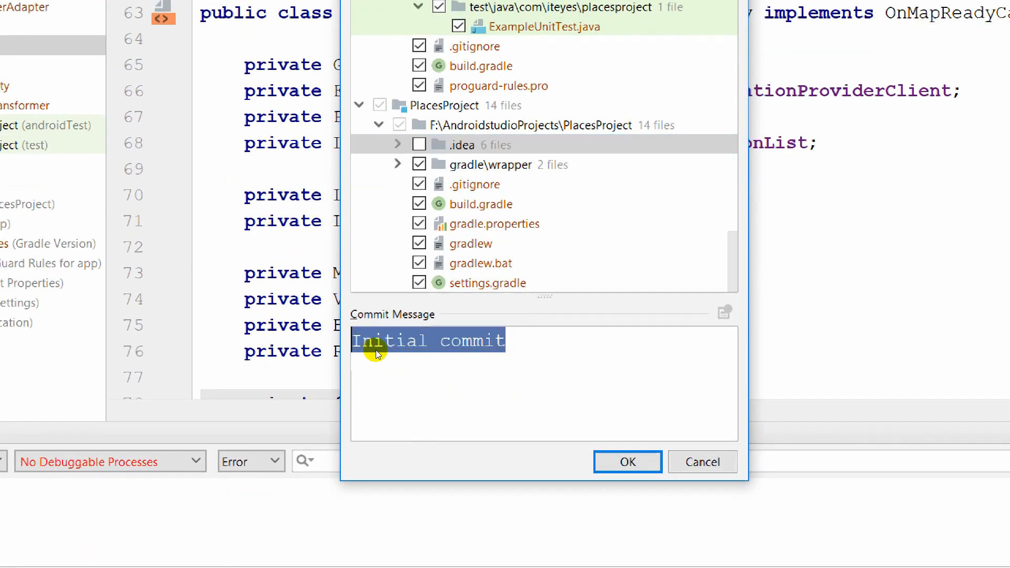
left_click(425, 367)
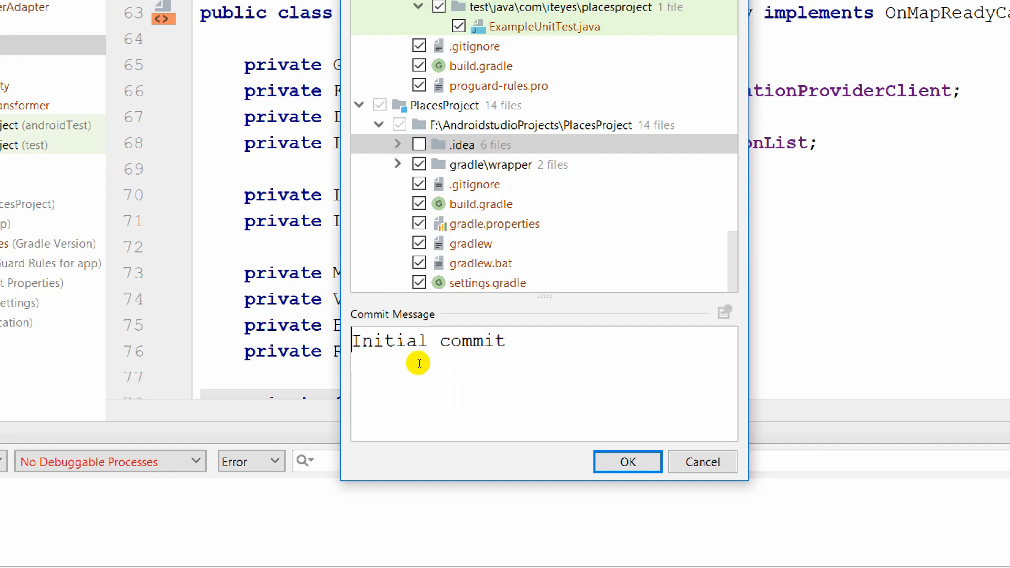
double_click(419, 364)
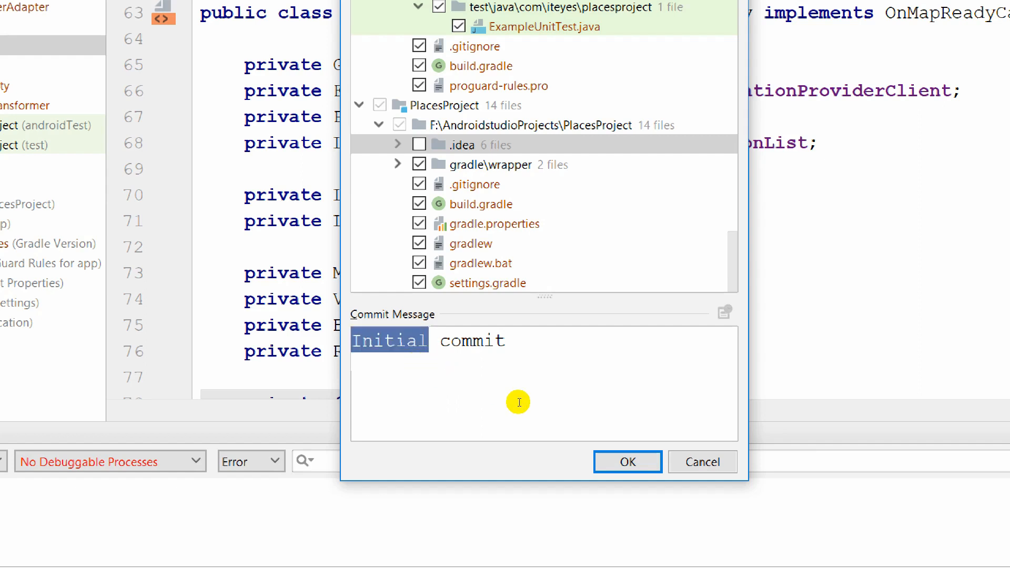
left_click(626, 458)
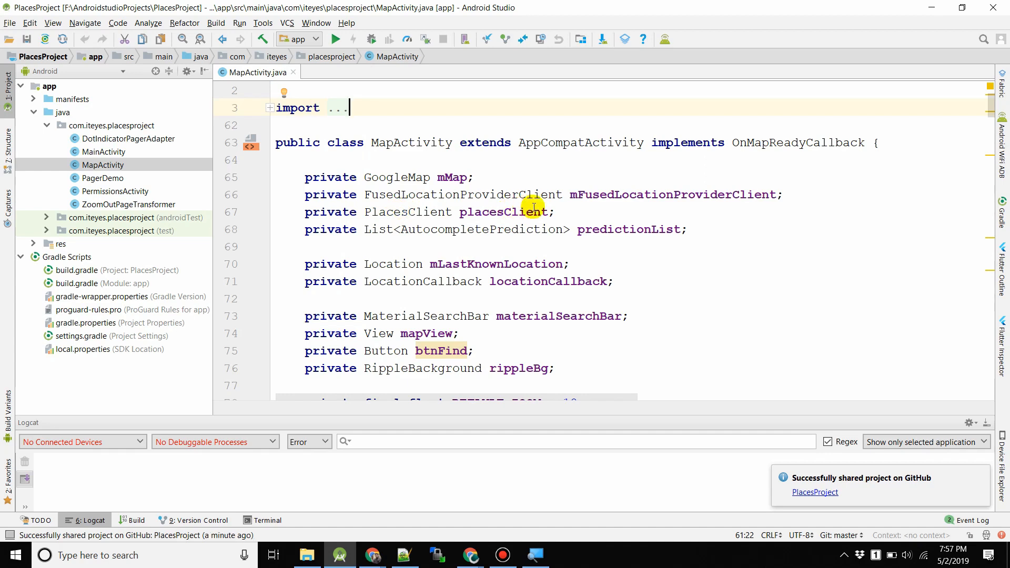
Bring Chrome's Git - Downloading Package window to the front.
left_click(508, 179)
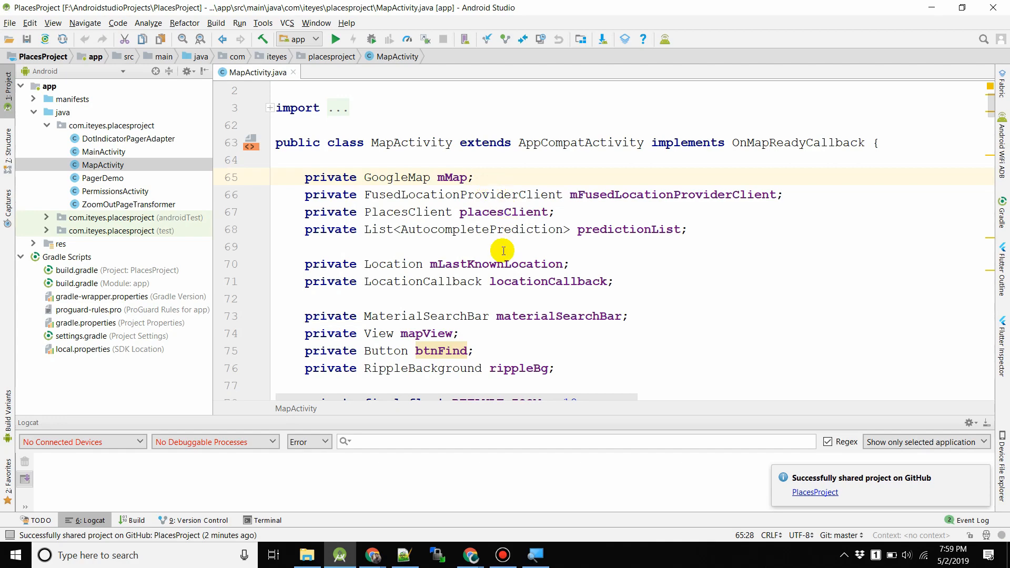
left_click(483, 555)
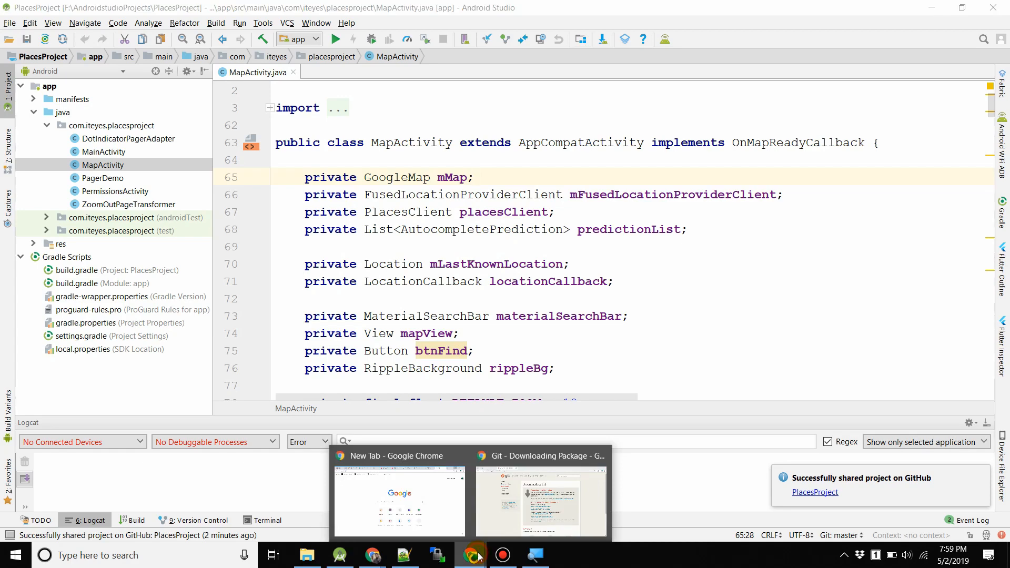
left_click(516, 521)
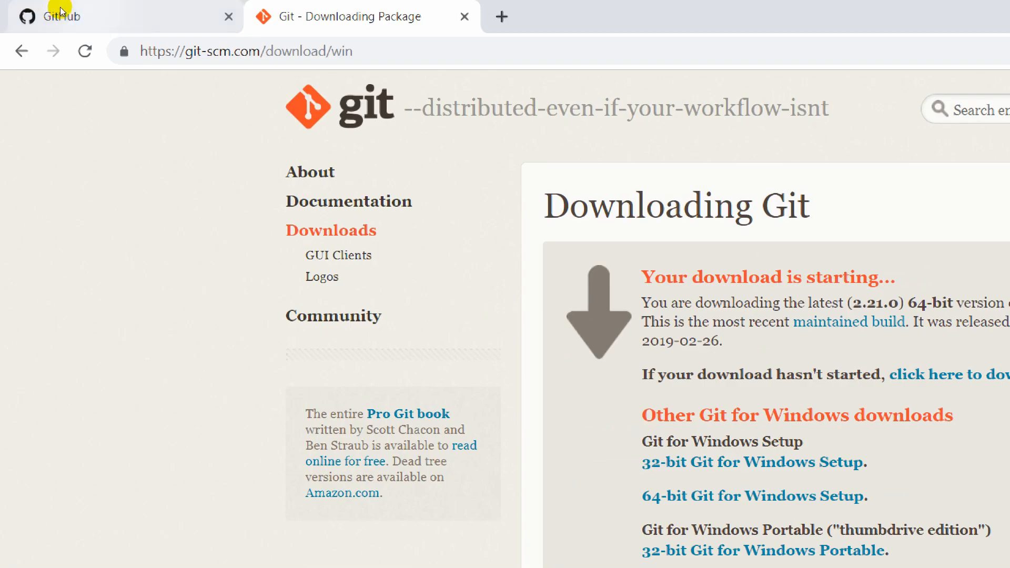
In the GitHub tab, open PlacesProject from your repositories and review its committed files.
left_click(58, 16)
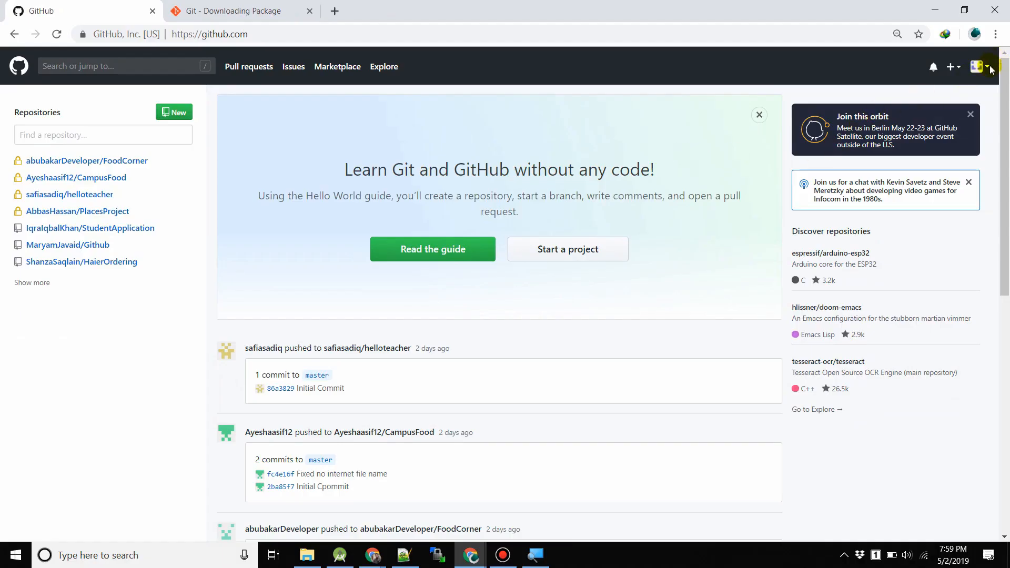
left_click(977, 66)
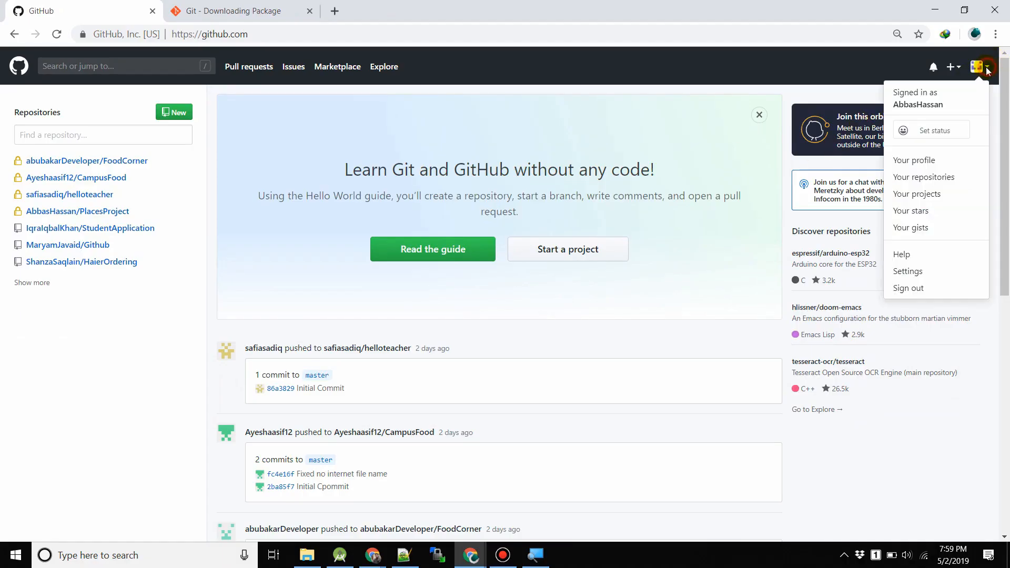
left_click(929, 177)
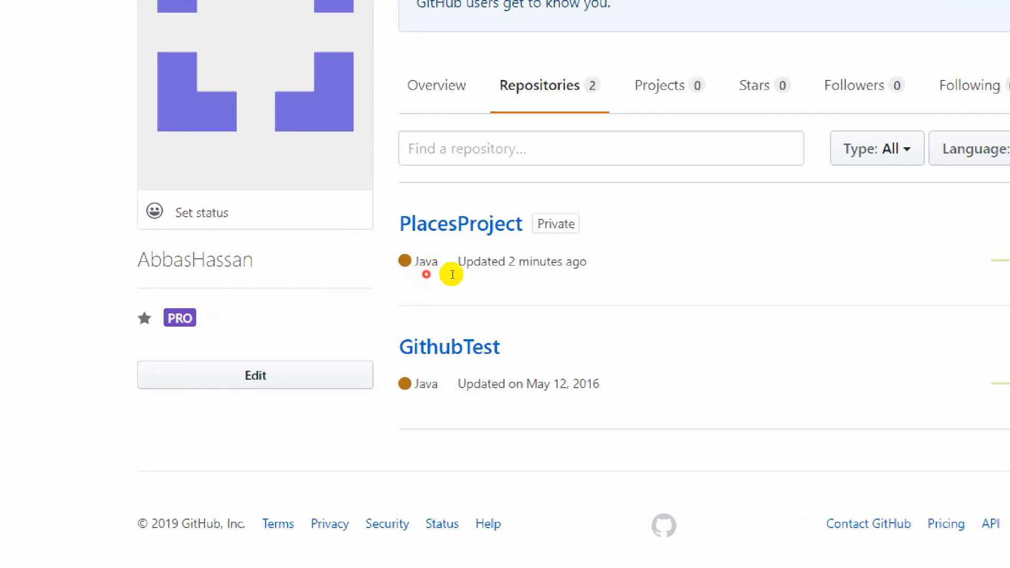
left_click_drag(587, 262, 504, 270)
left_click(503, 269)
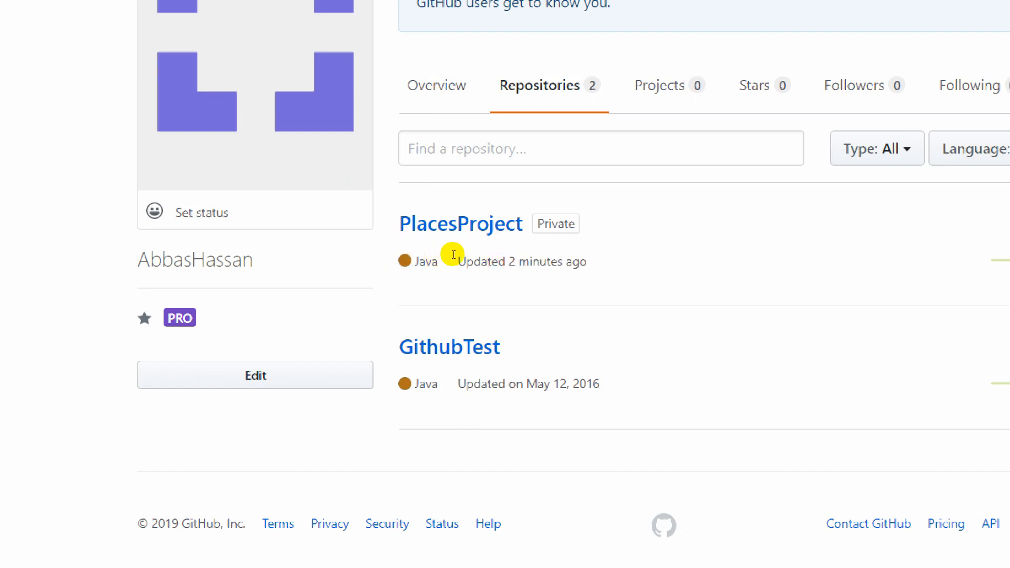
left_click_drag(447, 250, 491, 254)
left_click(494, 251)
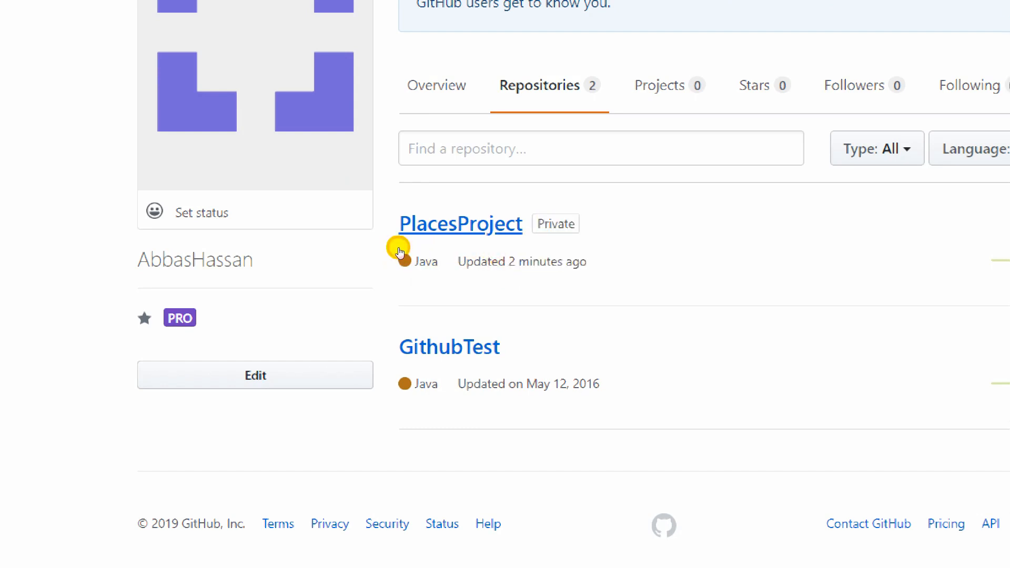
left_click(399, 249)
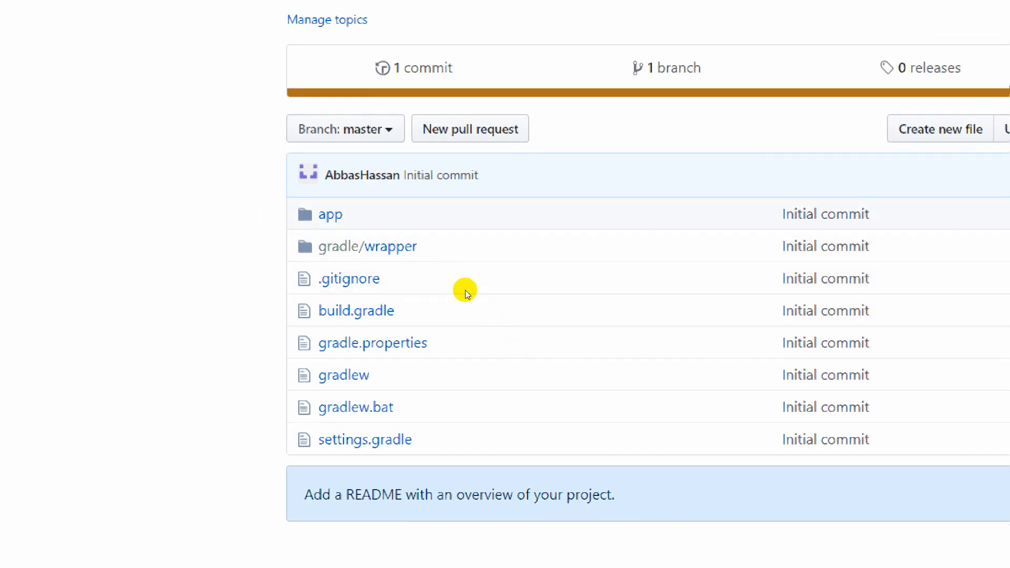
left_click_drag(467, 302, 568, 358)
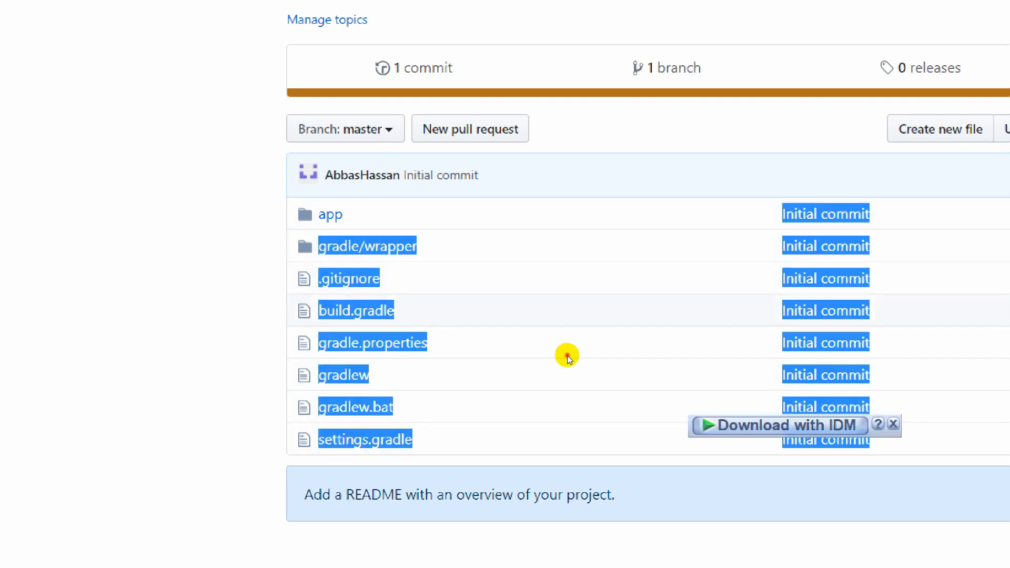
left_click(567, 357)
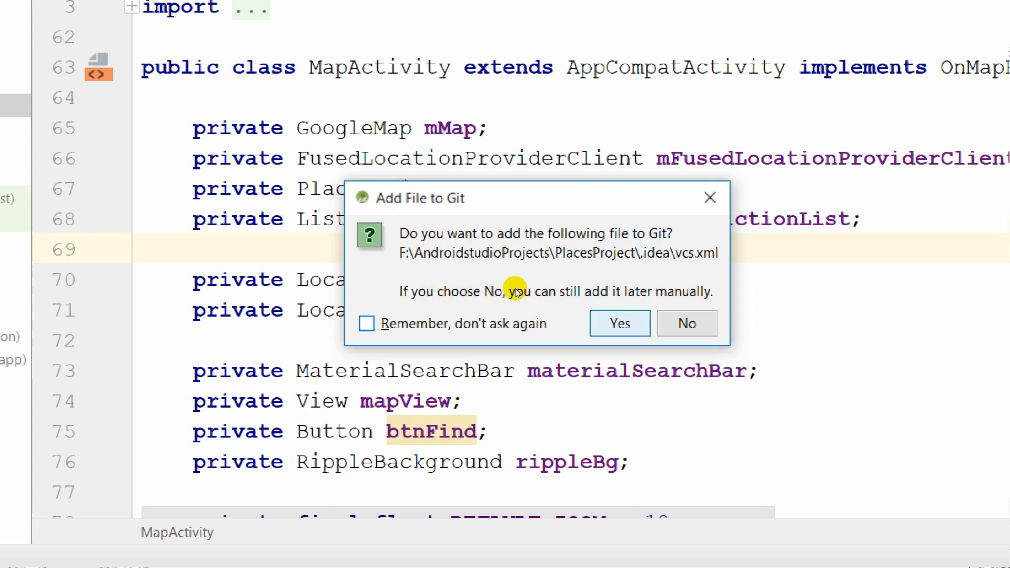
Permanently decline adding vcs.xml to Git, then open the root .gitignore from the Project view.
key("alt+r")
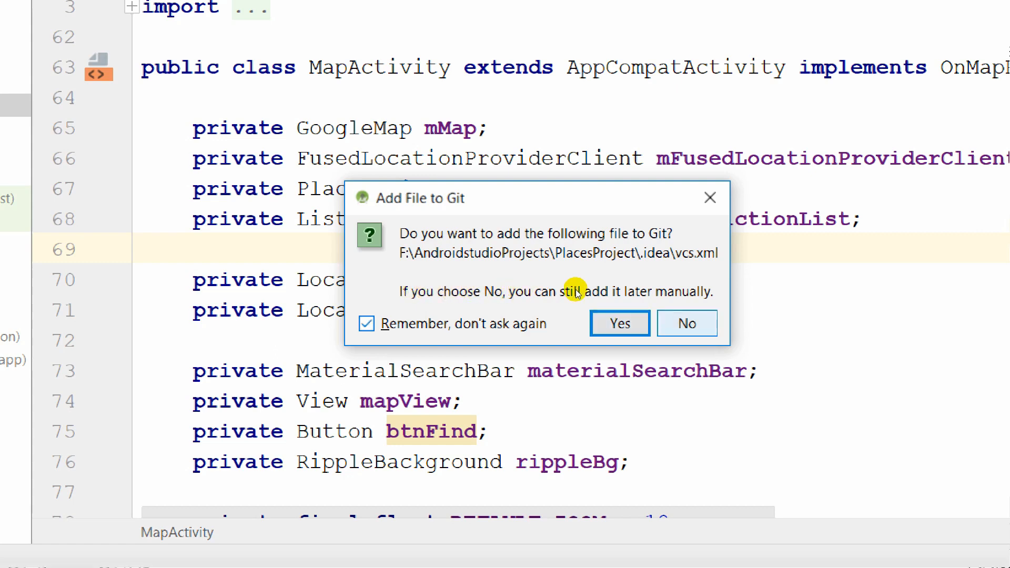
key("alt+n")
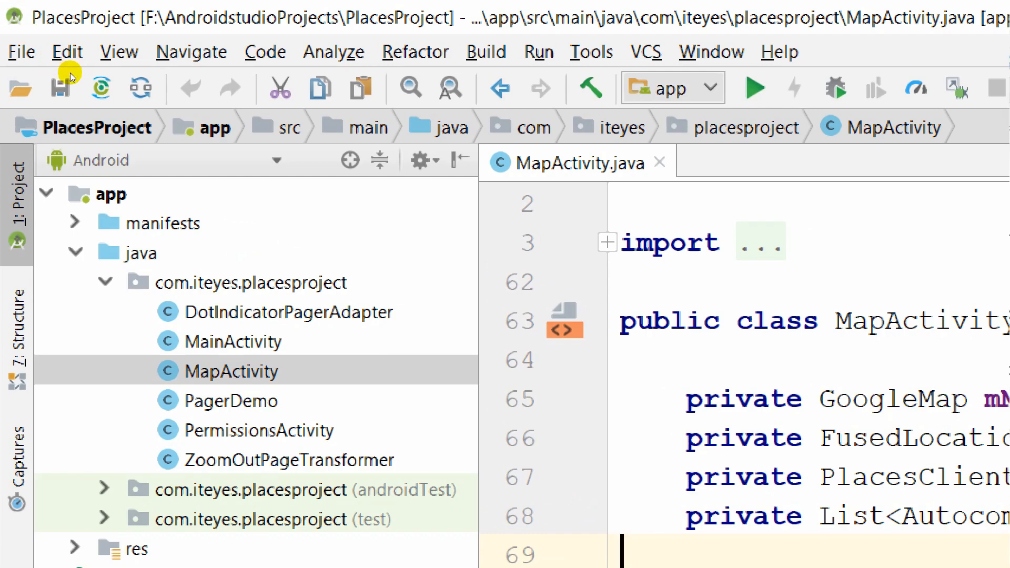
left_click(150, 161)
key("Return")
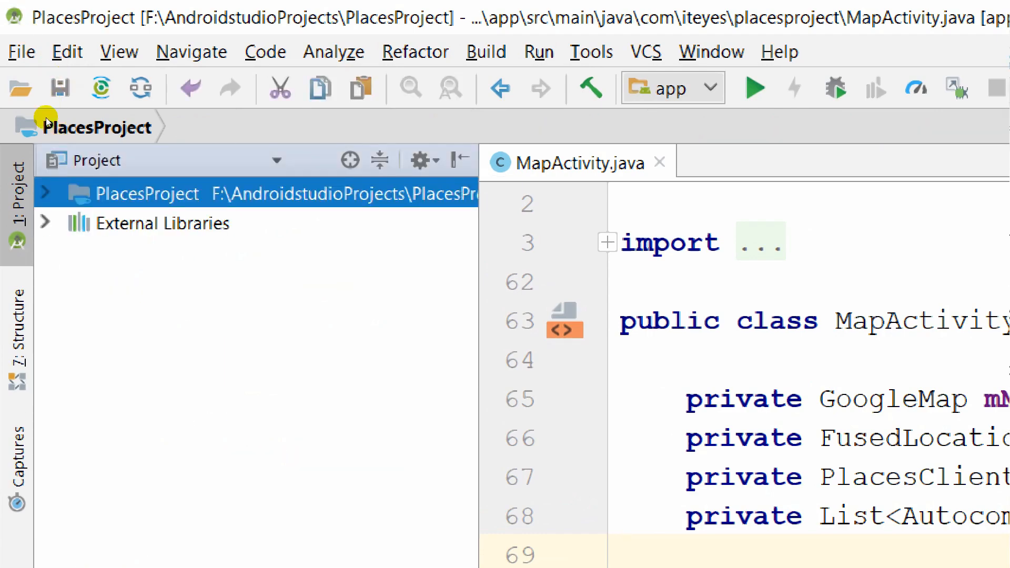
key("Right")
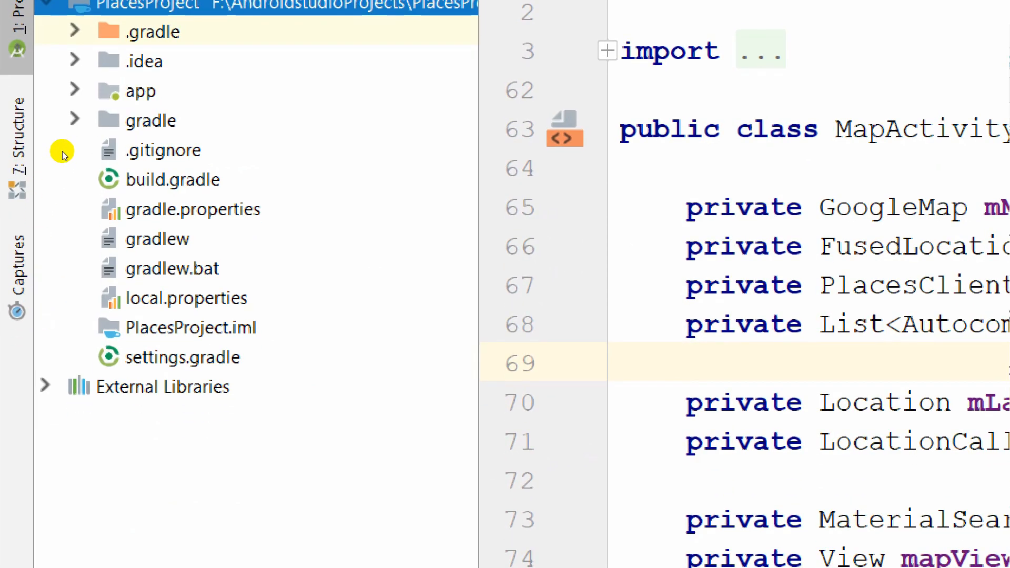
left_click(50, 152)
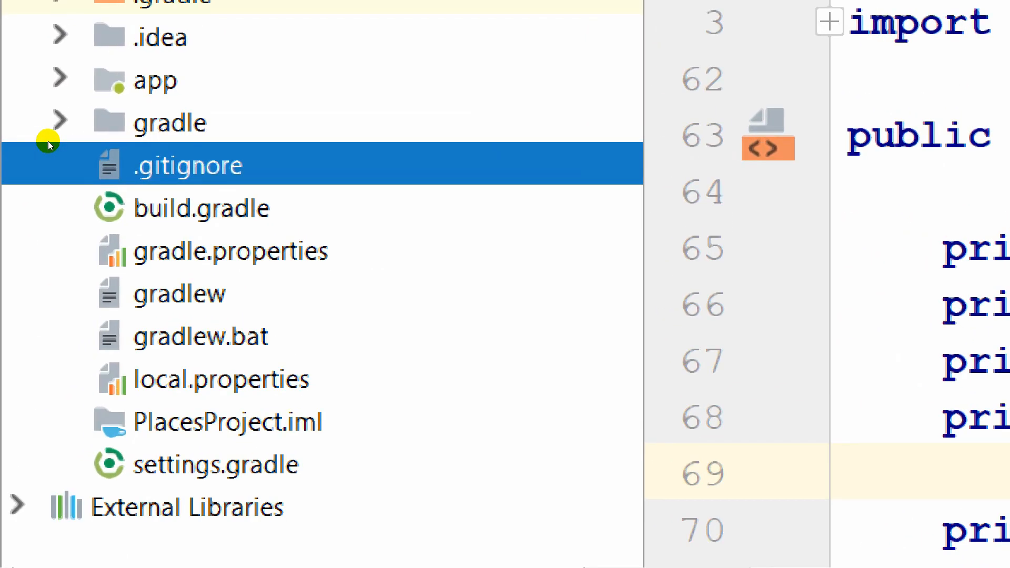
double_click(99, 154)
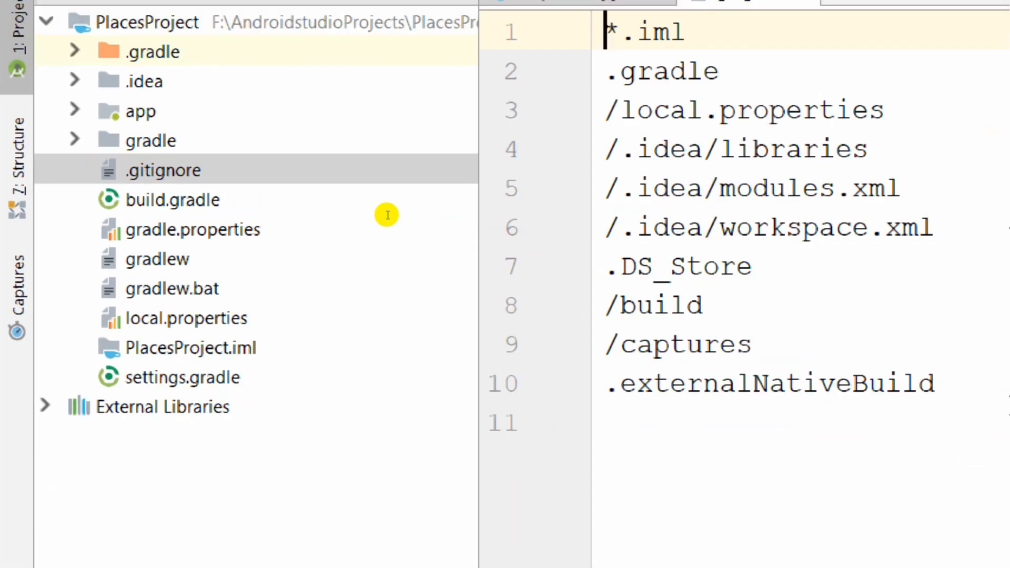
Append a new /.idea ignore rule at the end of .gitignore.
key("ctrl+End")
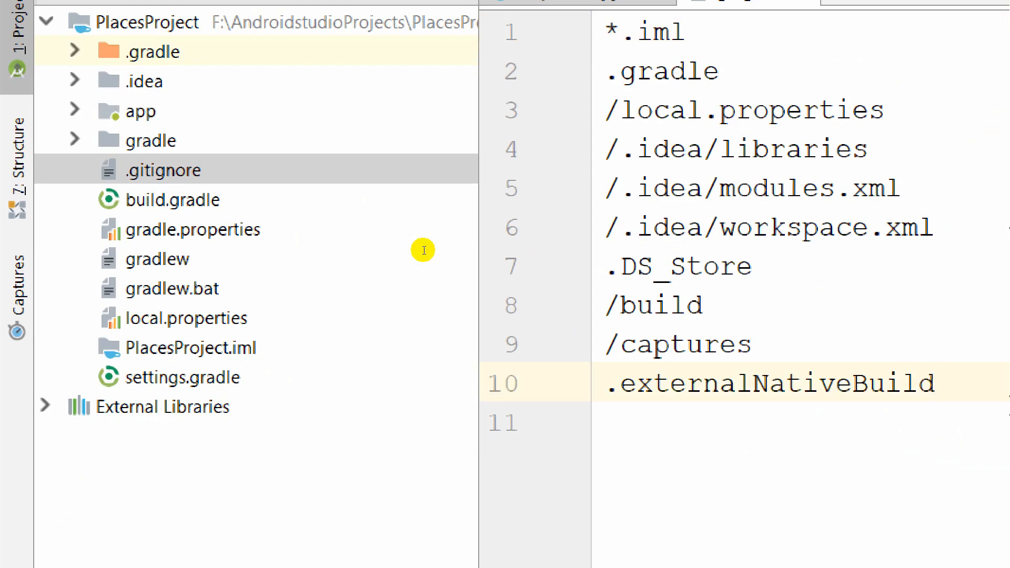
key("Return")
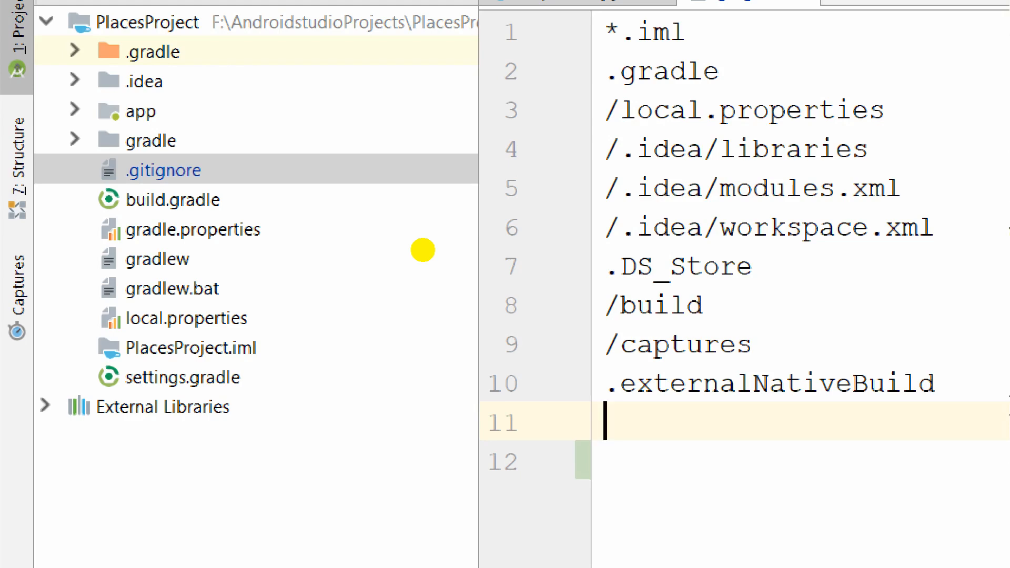
type("/.ide")
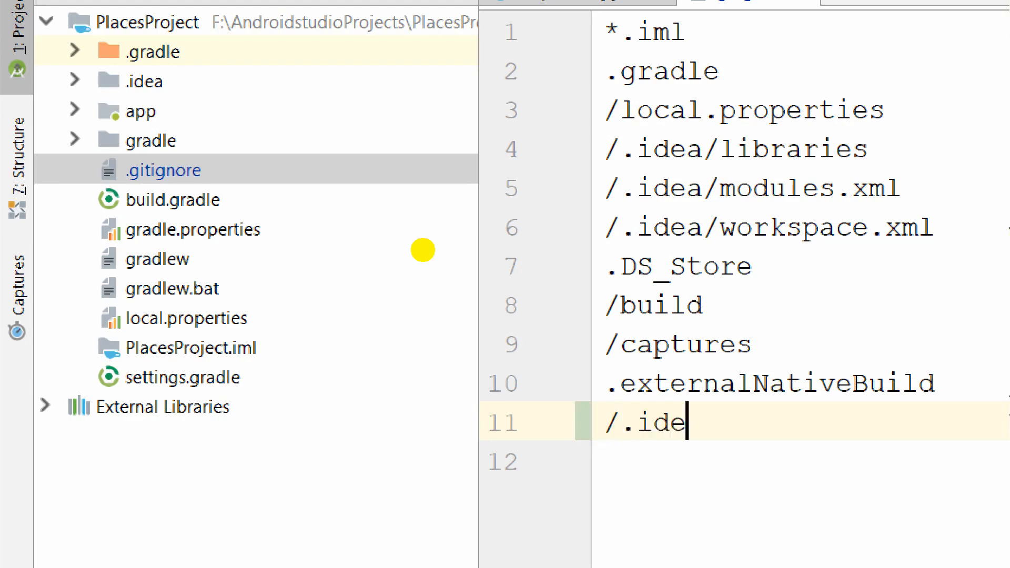
type("a")
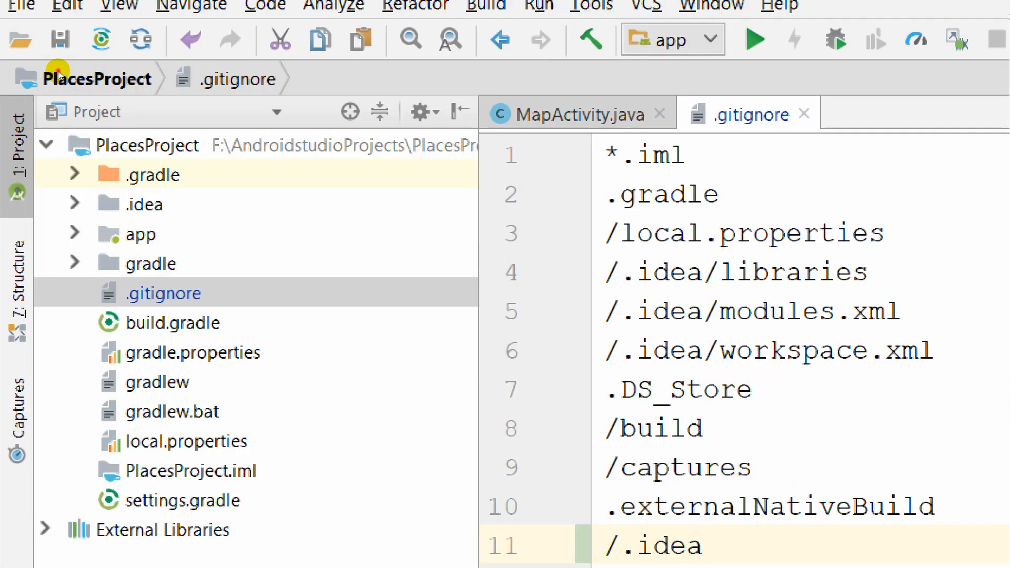
Switch the project panel back to the Android view and reopen MapActivity.java.
left_click(59, 114)
key("Down")
key("Down")
key("Down")
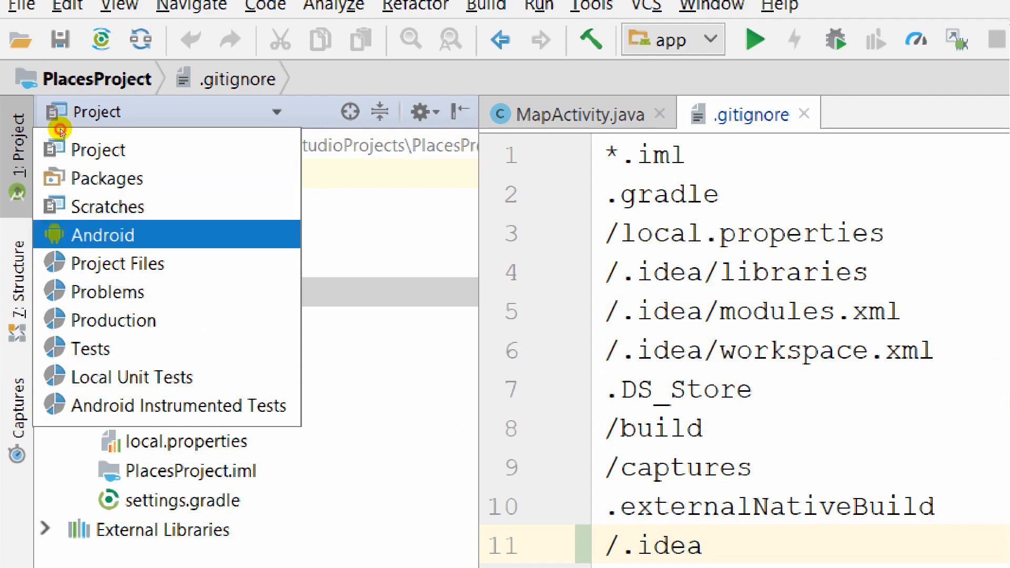
key("Return")
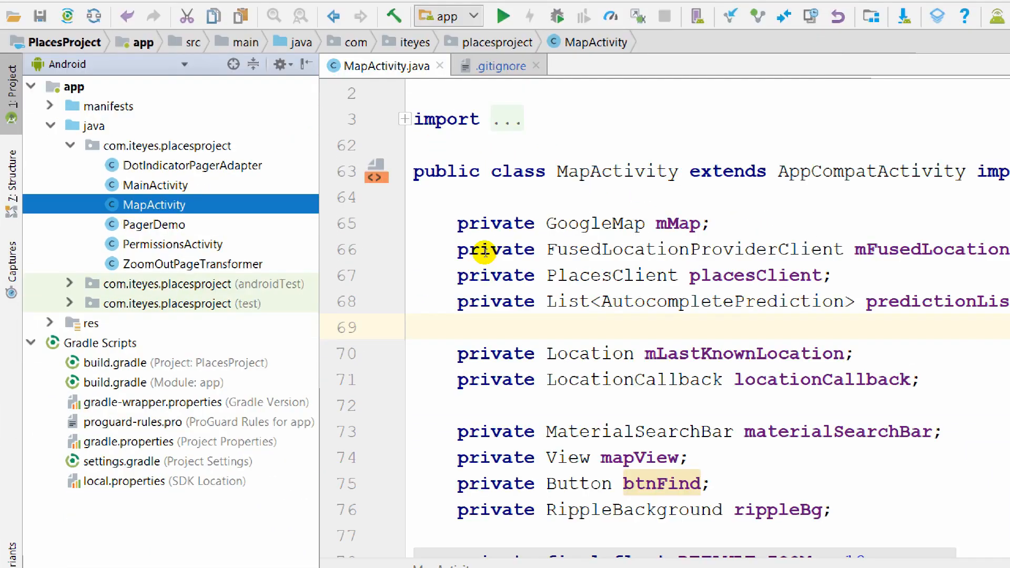
double_click(157, 247)
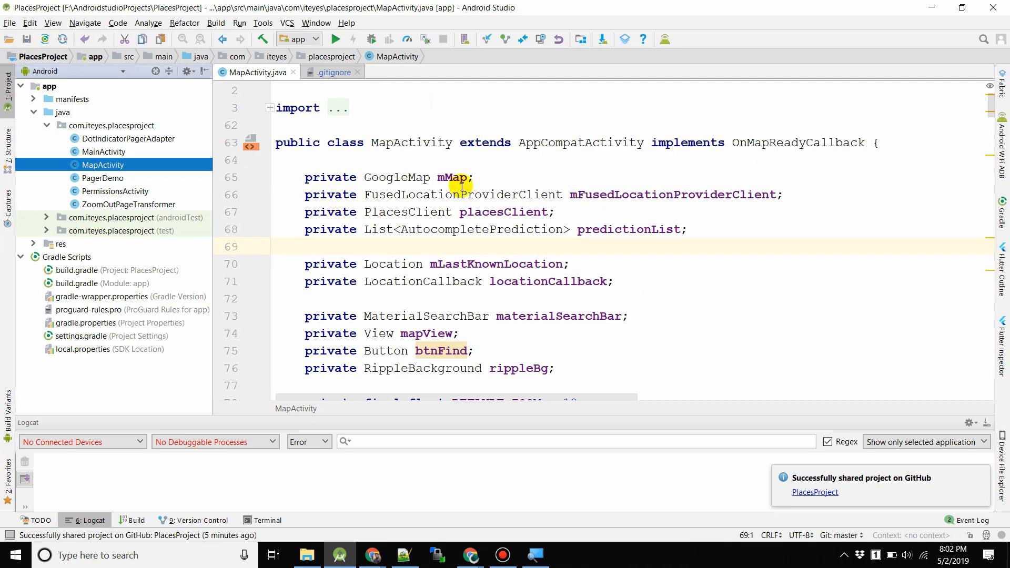
Change DEFAULT_ZOOM on line 78 of MapActivity.java from 18 to 15.
left_click(610, 268)
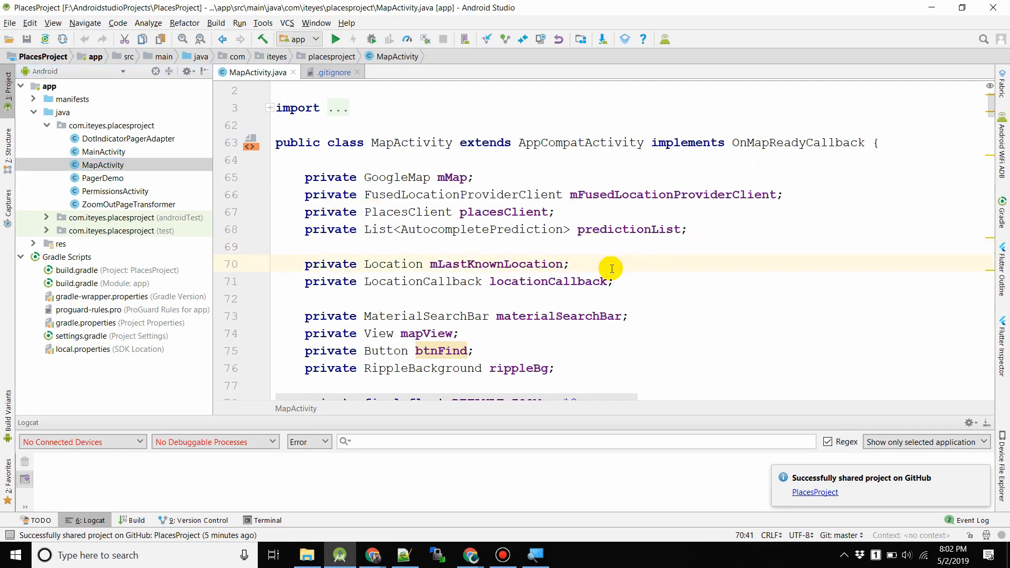
scroll(610, 269, "down", 4)
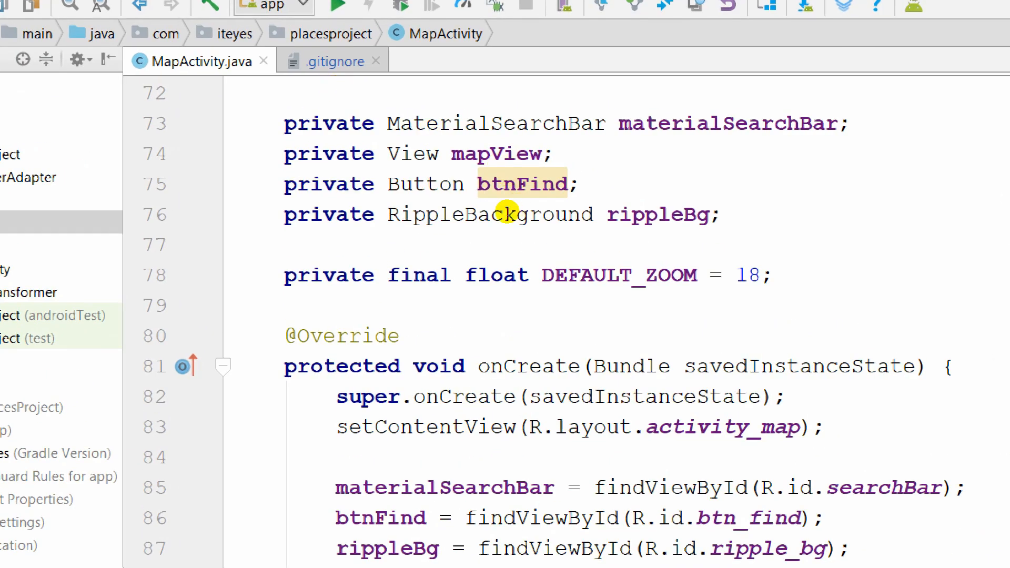
double_click(621, 274)
left_click(709, 275)
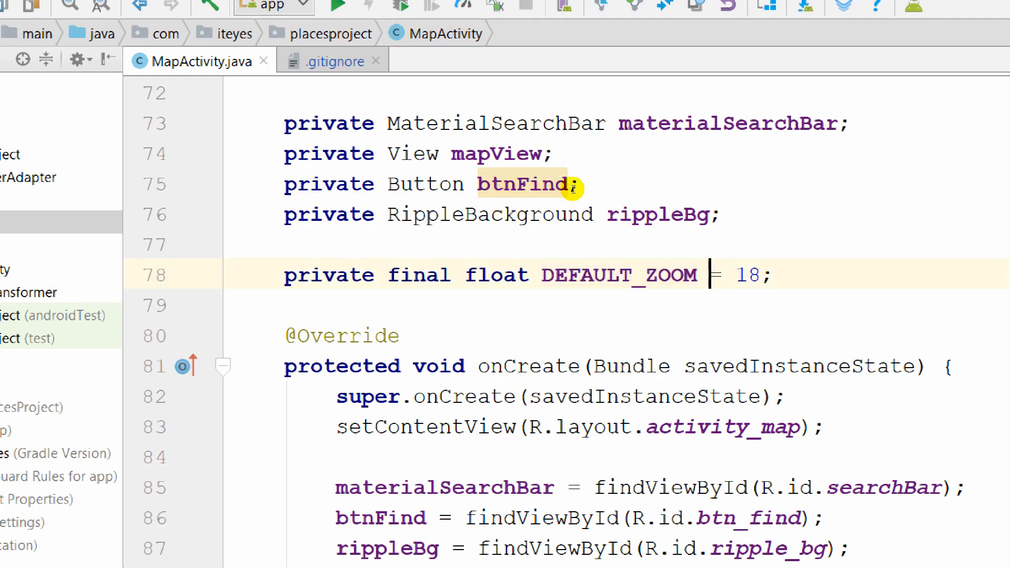
left_click(761, 274)
key("BackSpace")
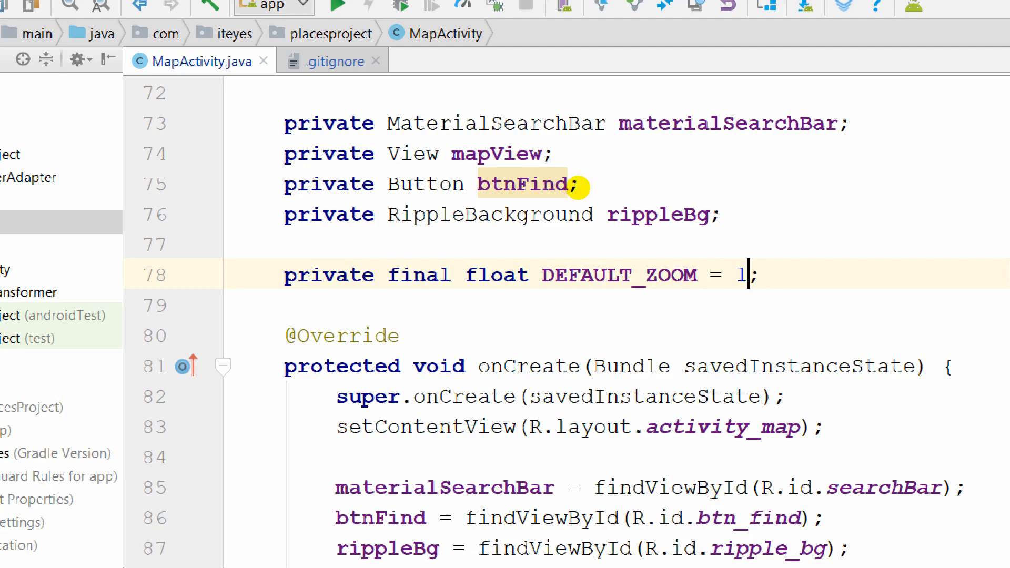
type("5")
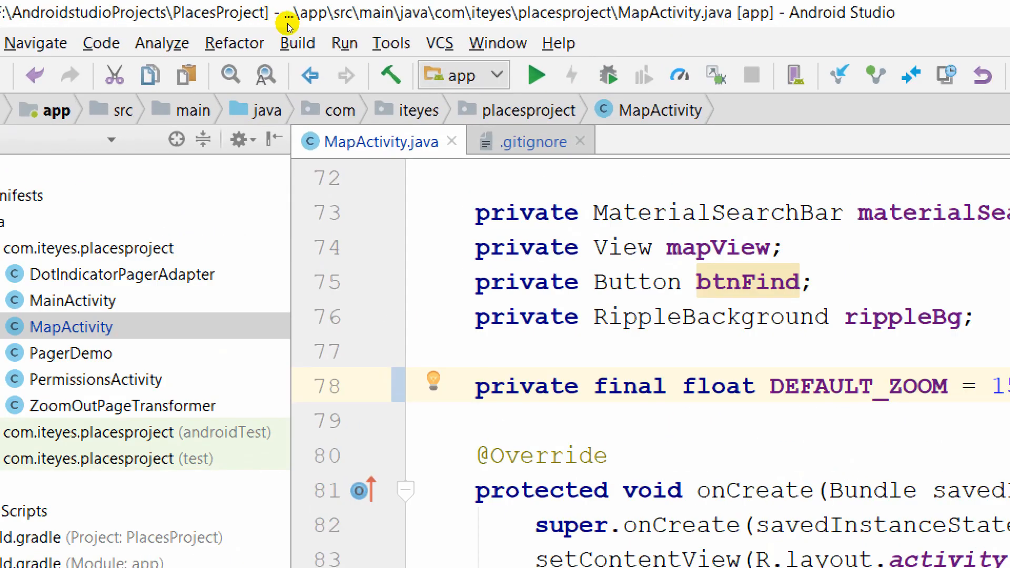
Open the Commit Changes window via the VCS menu and select MapActivity.java in the changes list.
key("alt+s")
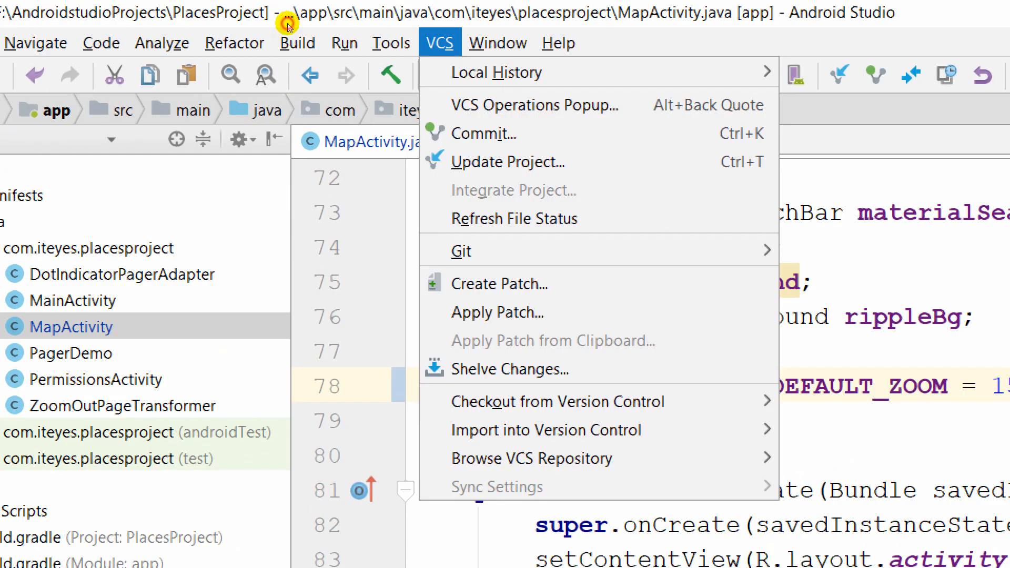
key("Down")
key("Down")
key("Down")
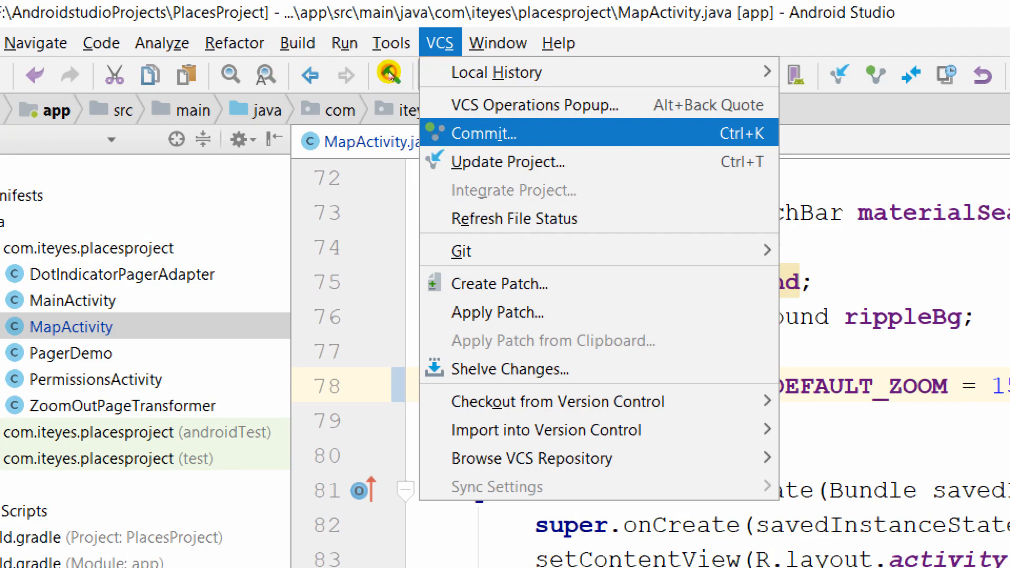
key("Return")
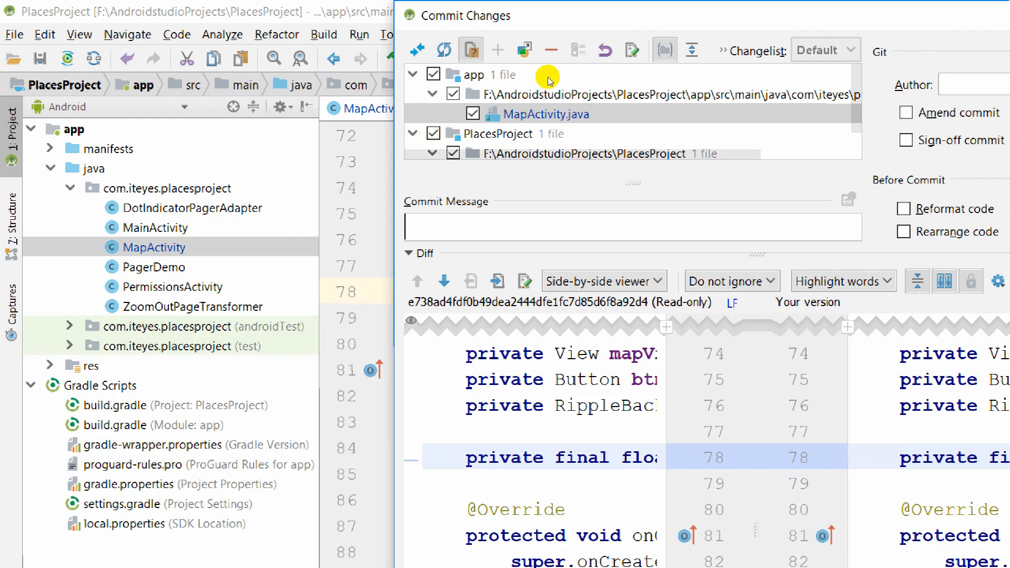
scroll(577, 84, "down", 1)
scroll(577, 83, "up", 1)
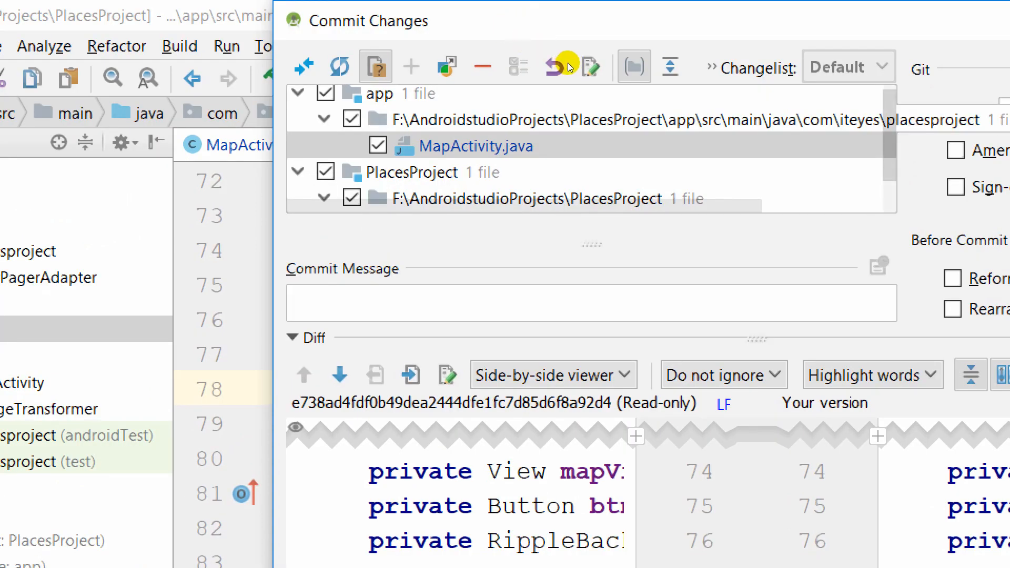
scroll(570, 87, "down", 2)
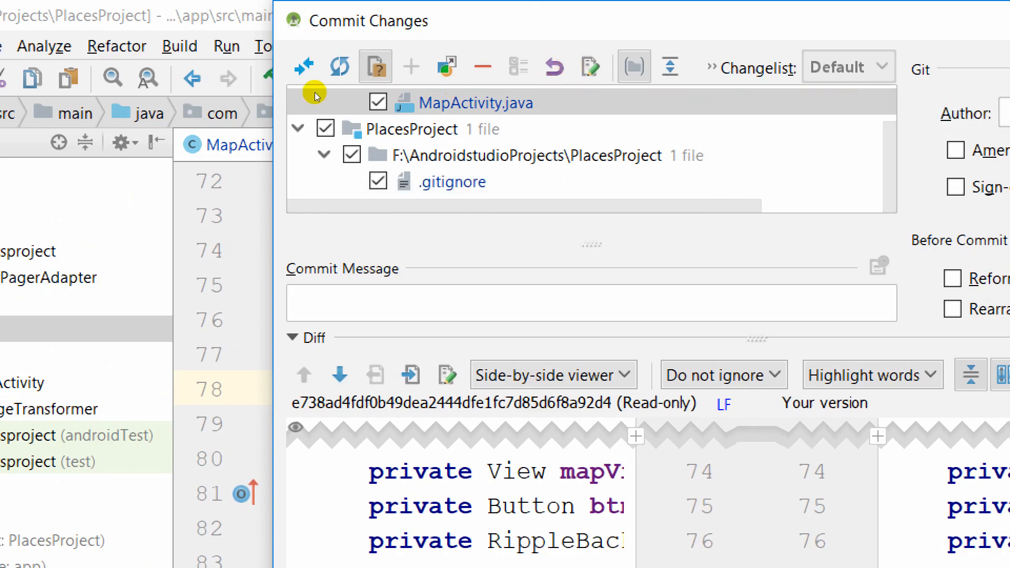
left_click(354, 53)
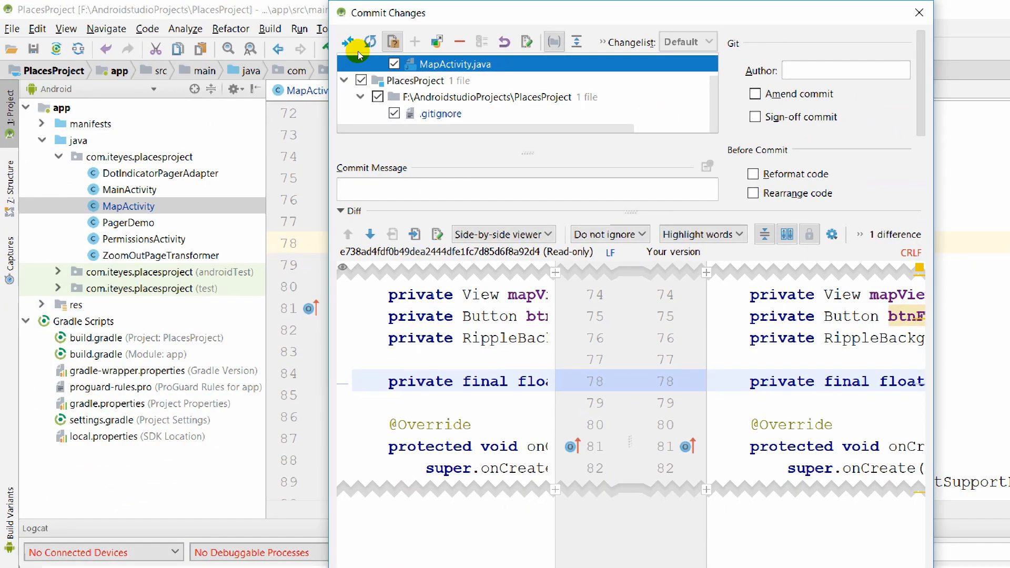
Resize the commit window, diff panes and file list to give the commit message more room.
left_click_drag(329, 284, 156, 240)
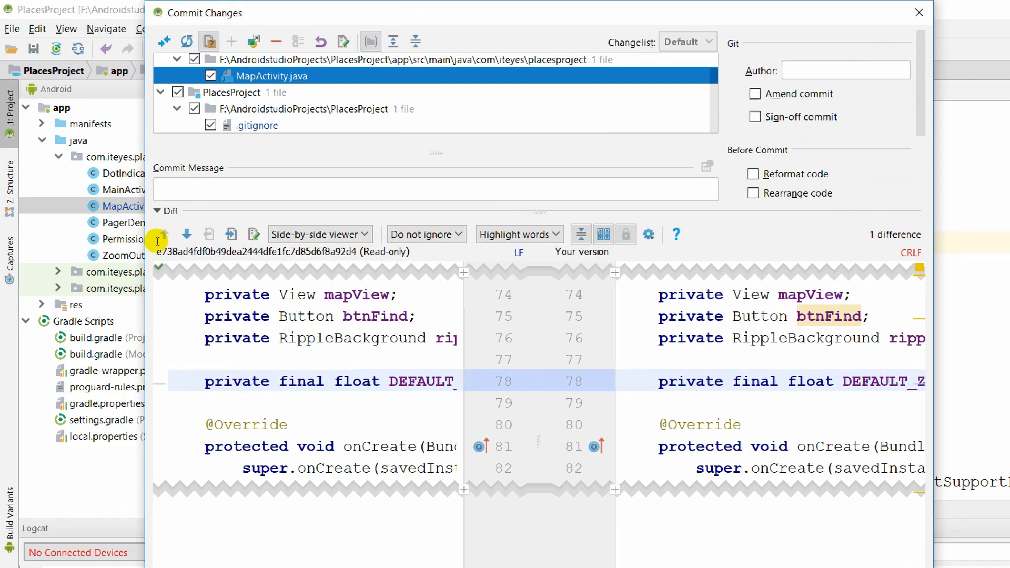
left_click_drag(427, 320, 521, 315)
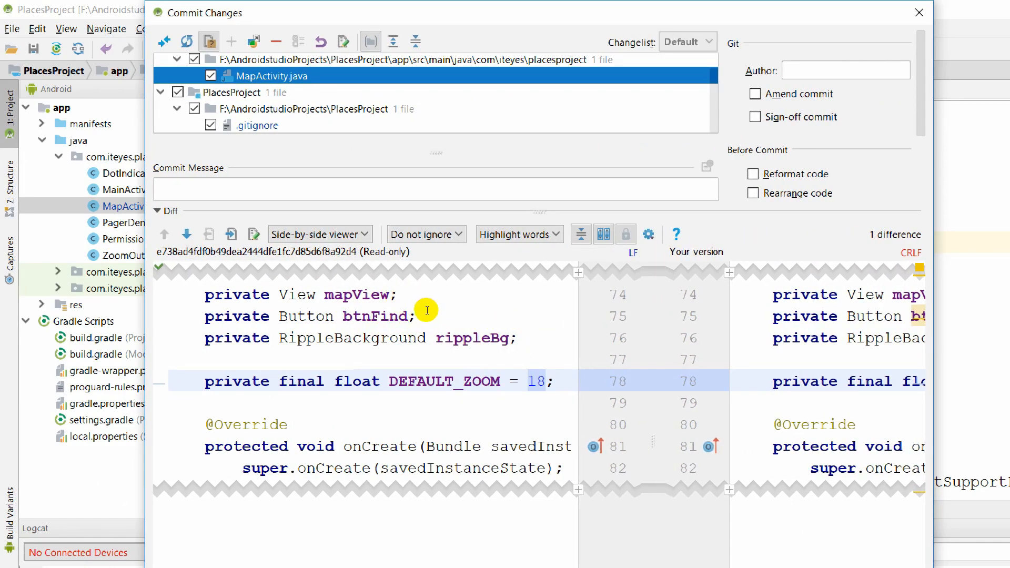
left_click_drag(524, 313, 365, 273)
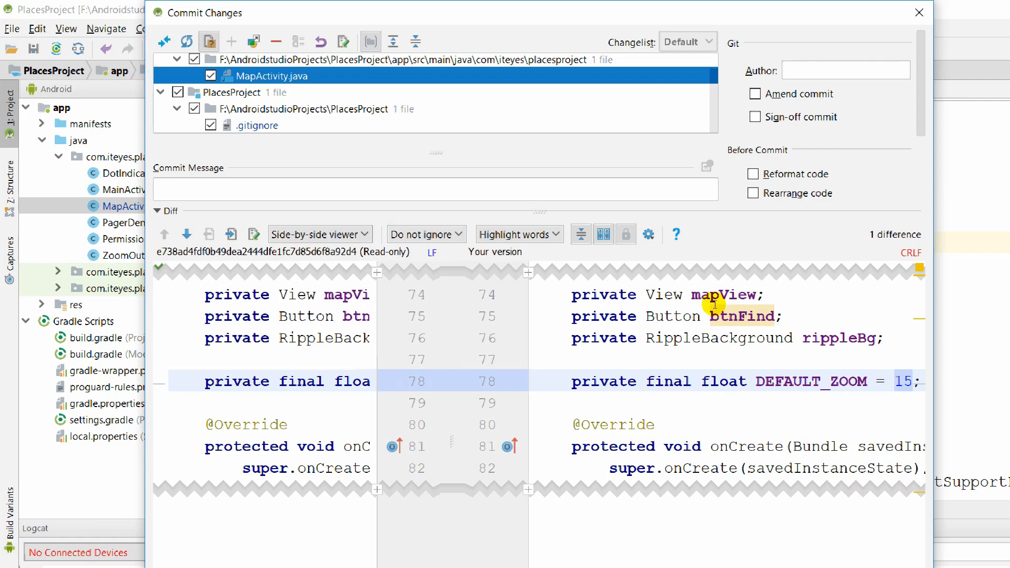
left_click_drag(372, 336, 442, 336)
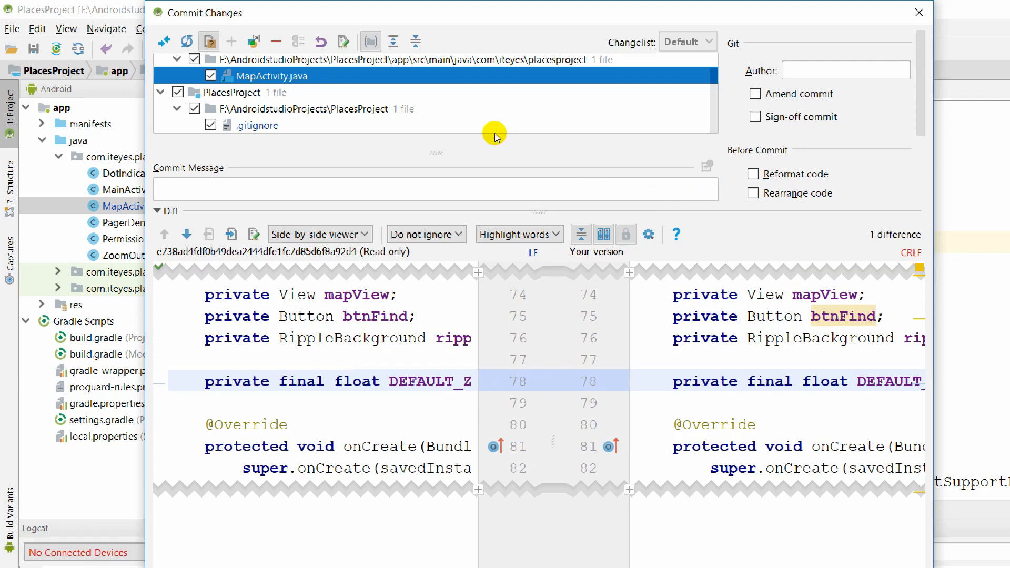
left_click_drag(435, 163, 437, 226)
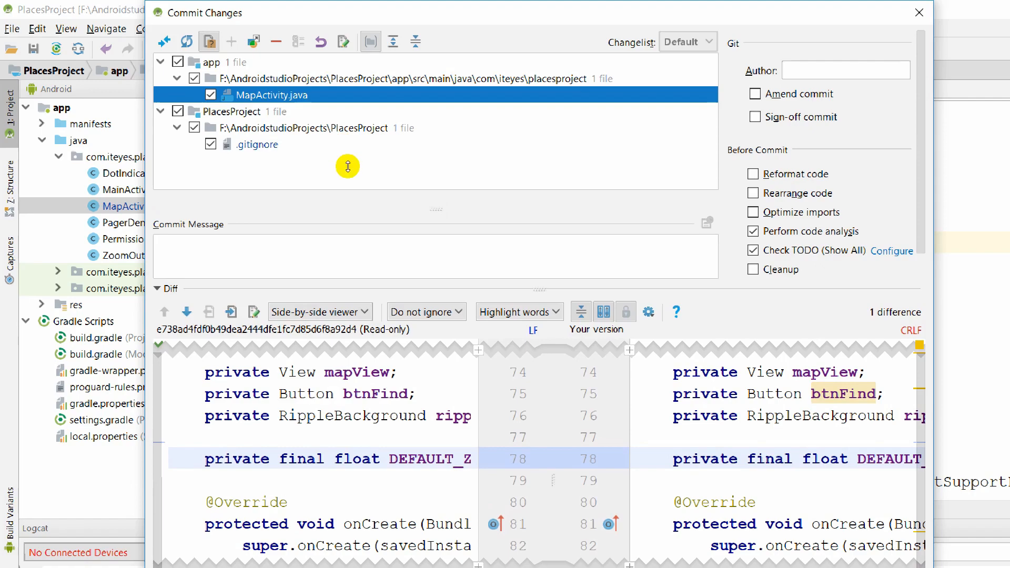
left_click_drag(347, 167, 347, 164)
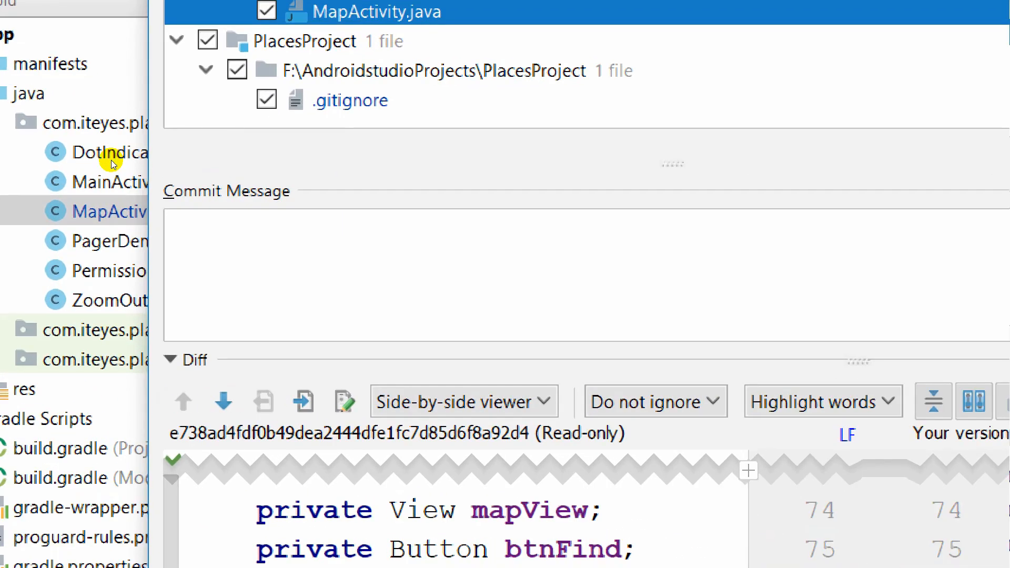
Enter the commit message 'Default Zoom changed' and turn off Perform code analysis.
left_click(162, 177)
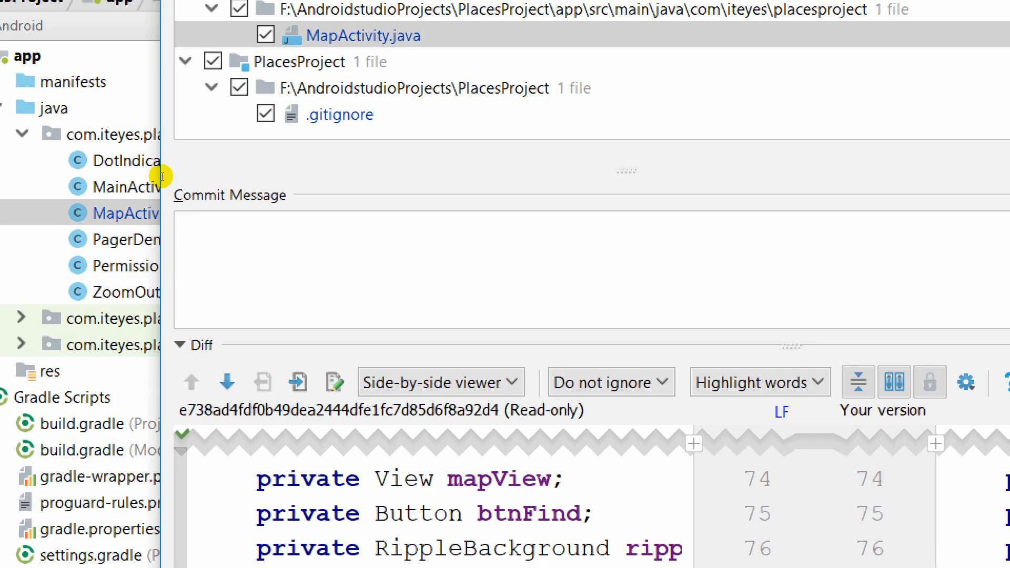
type("Default Z")
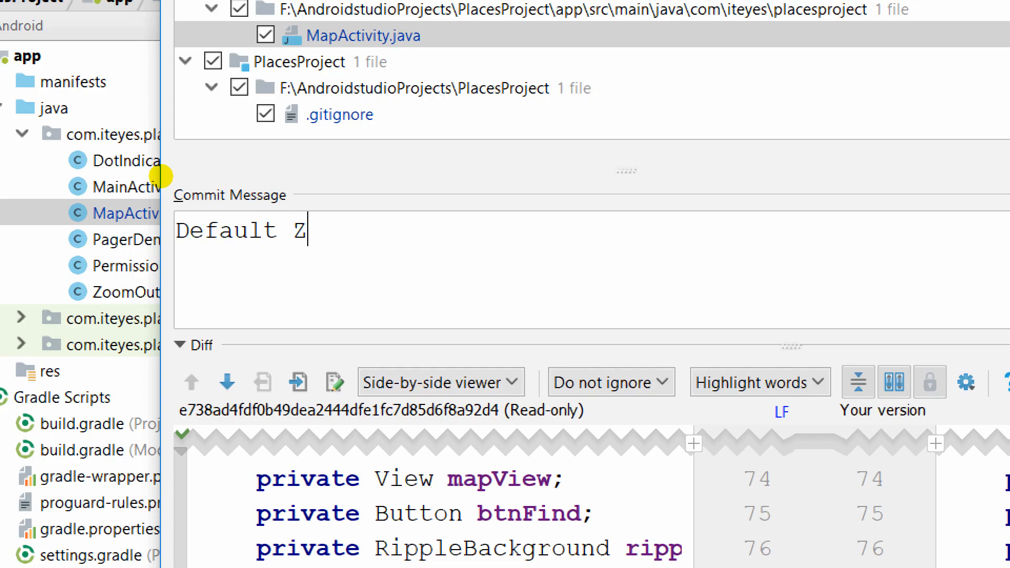
type("oom changed")
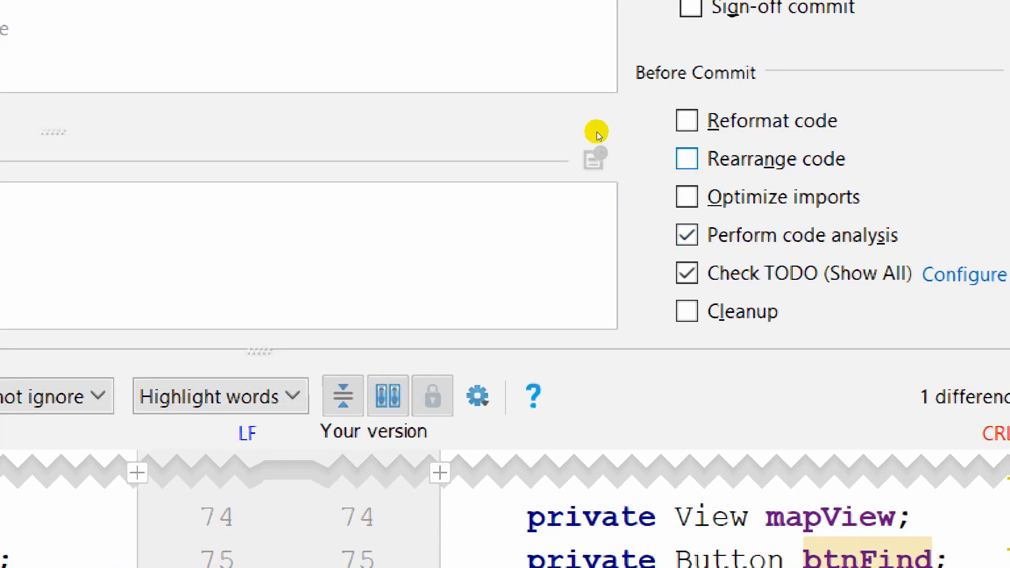
key("space")
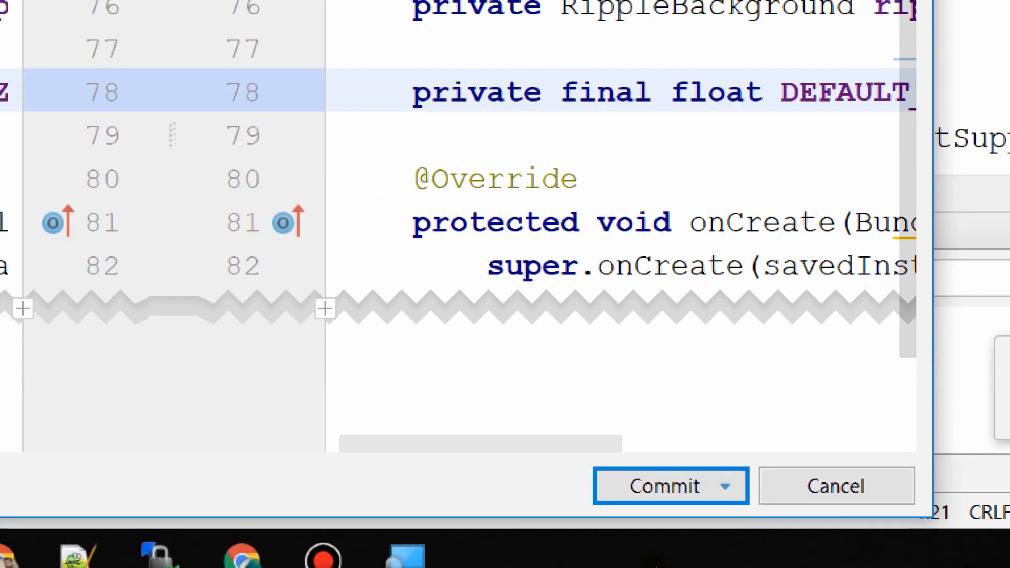
left_click(725, 567)
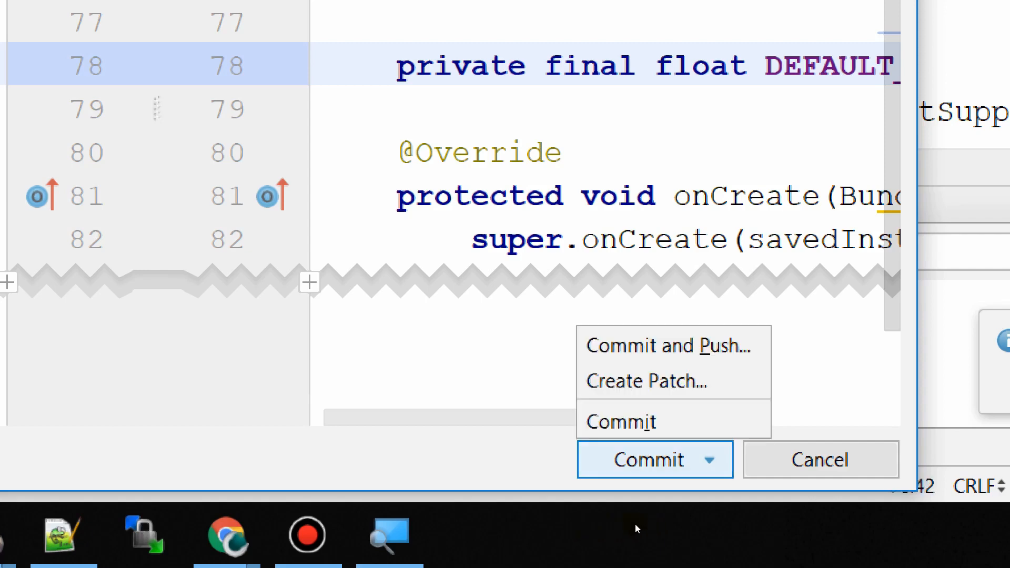
Commit and push the 'Default Zoom changed' commit to origin/master.
key("Up")
key("Up")
key("Up")
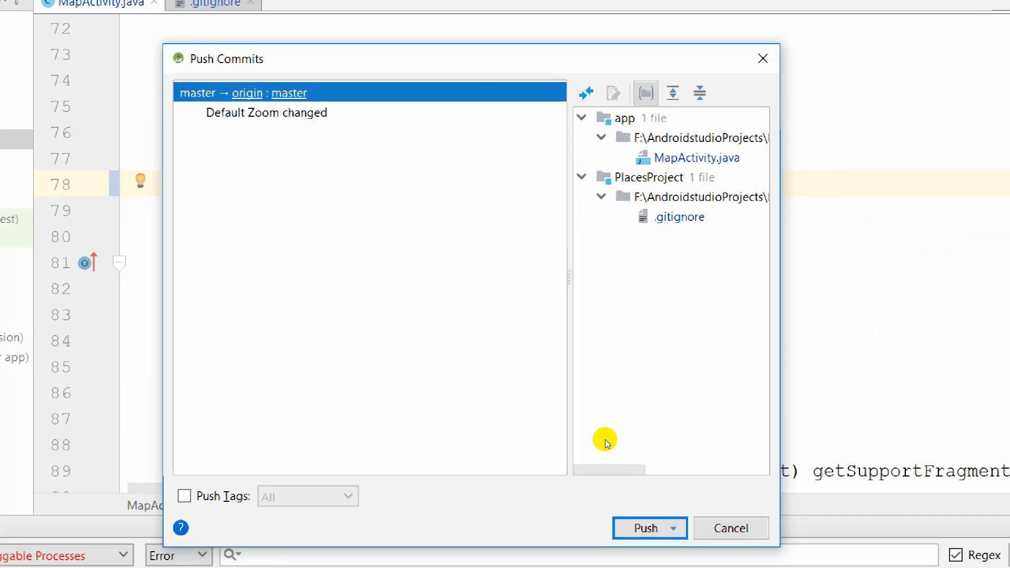
mouse_move(647, 351)
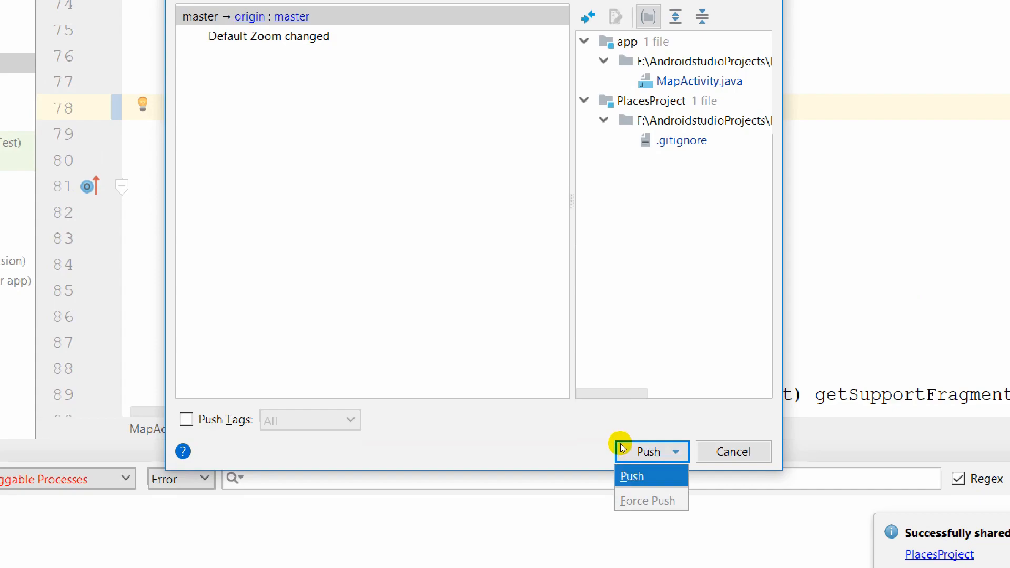
left_click(624, 450)
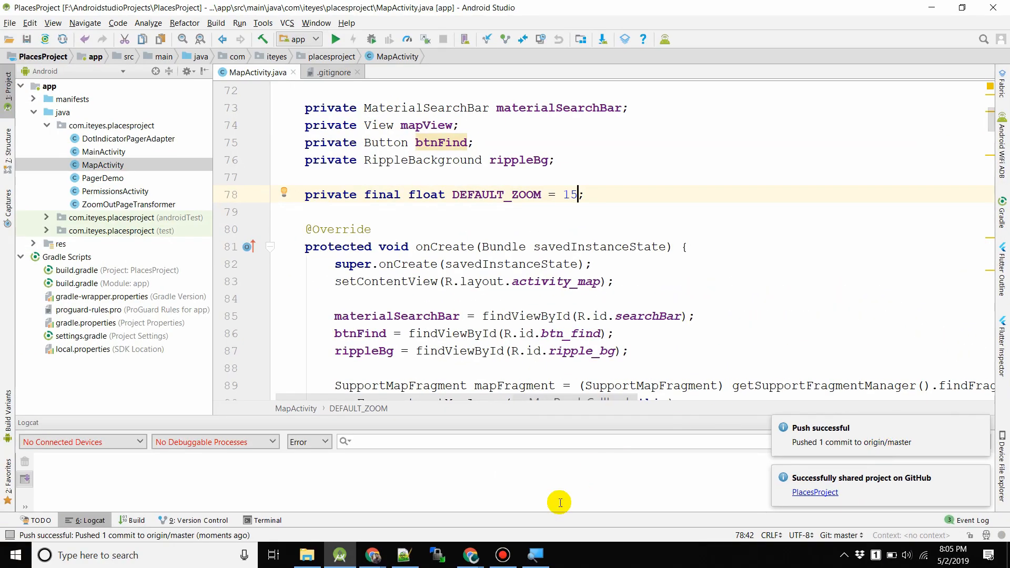
Reload the PlacesProject GitHub page and verify the 'Default Zoom changed' commit and its time.
mouse_move(366, 565)
mouse_move(471, 557)
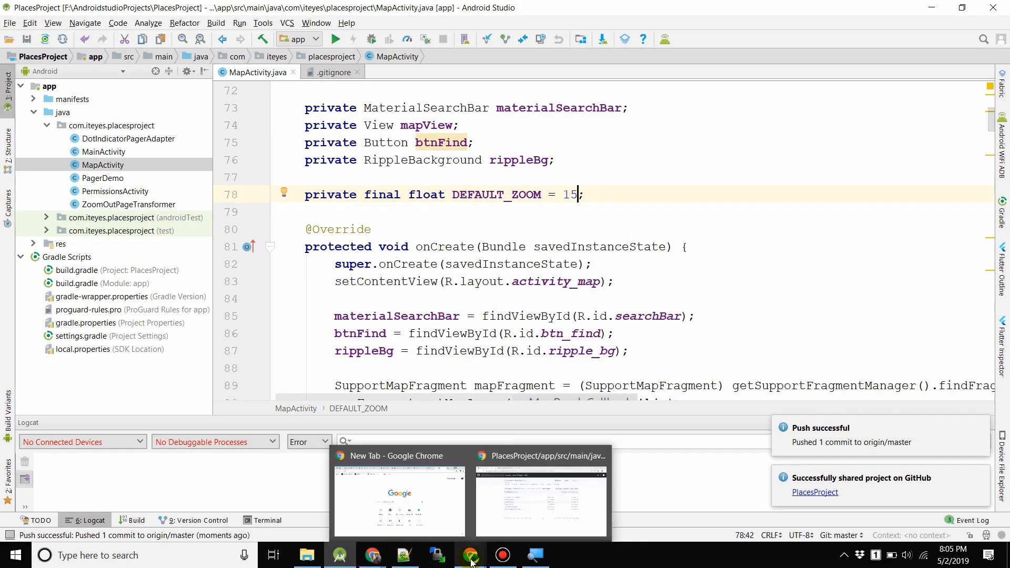
left_click(518, 510)
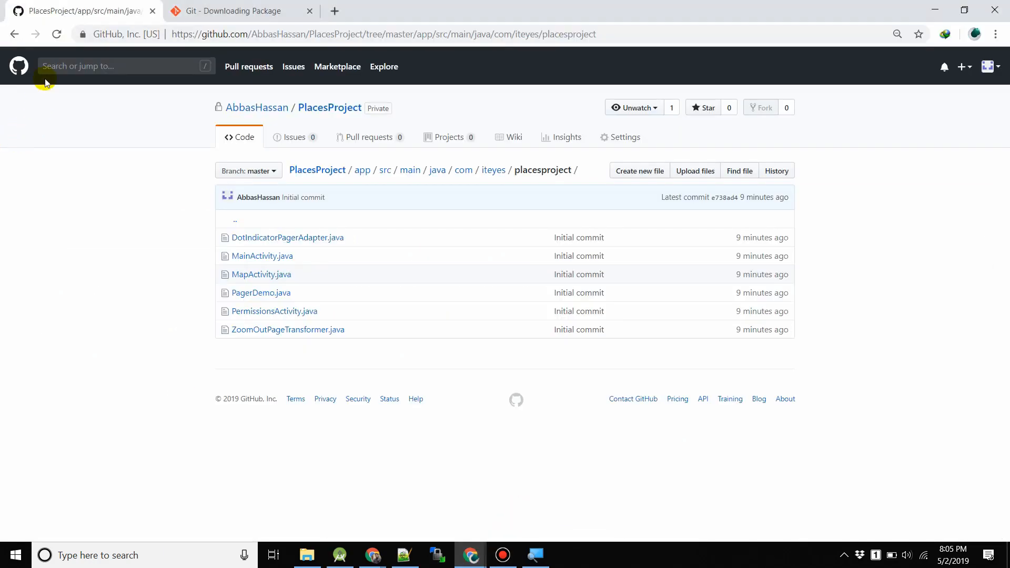
left_click(55, 34)
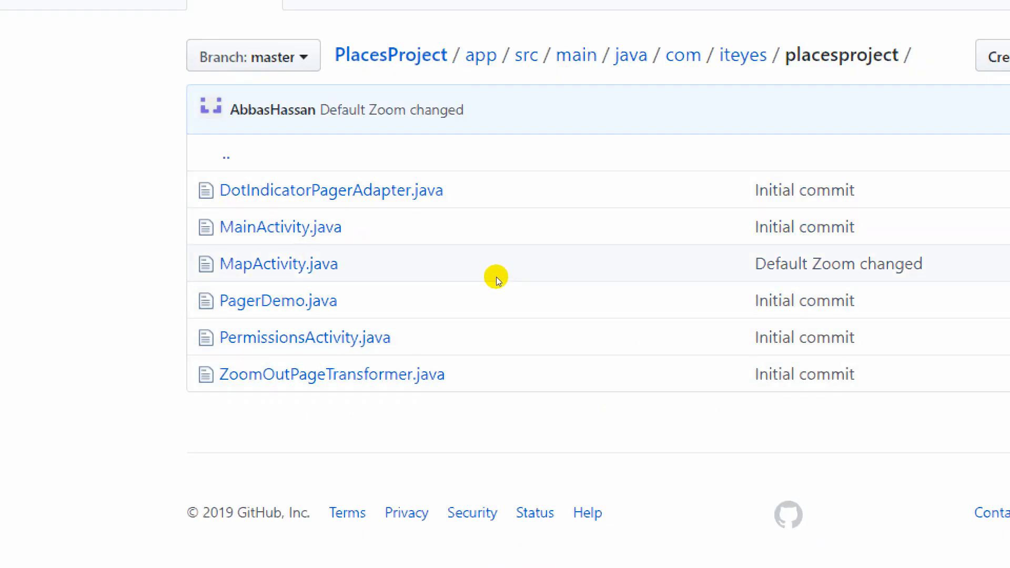
left_click_drag(499, 276, 602, 277)
left_click(555, 360)
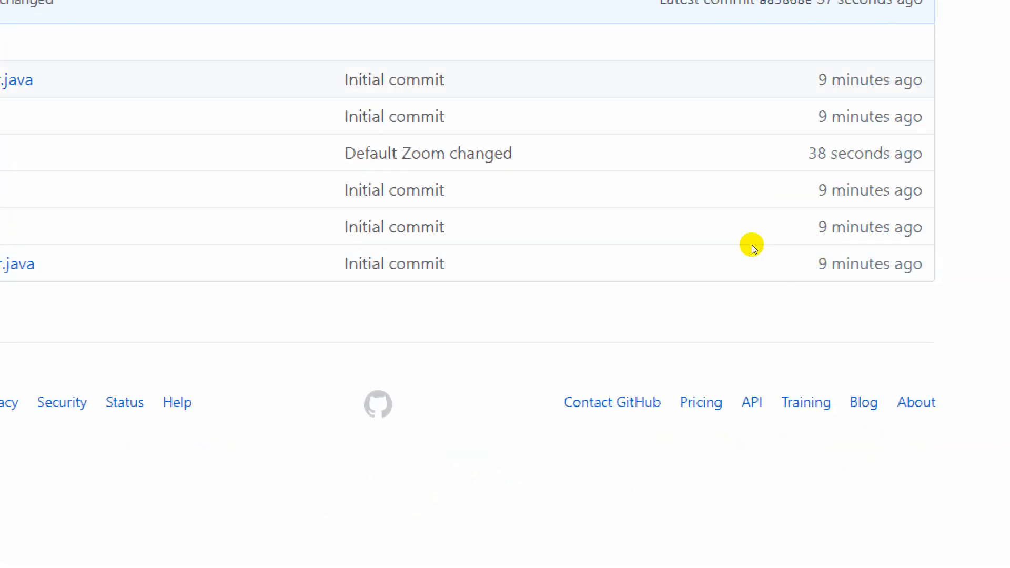
mouse_move(809, 153)
left_mouse_down()
mouse_move(893, 153)
mouse_move(805, 277)
left_mouse_up()
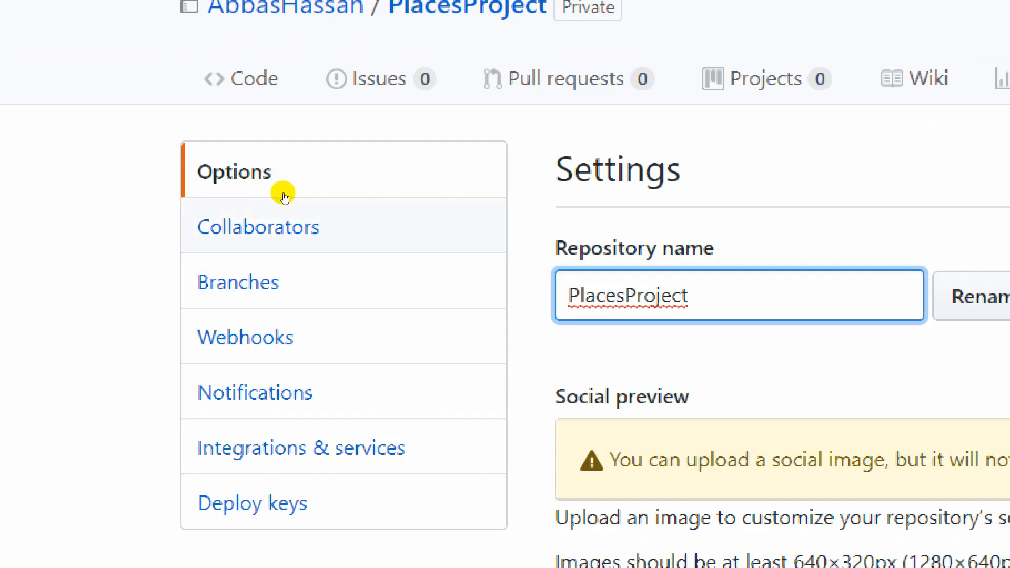
In Collaborators settings, search for the user's GitHub username and pick the matching suggestion.
left_click(284, 195)
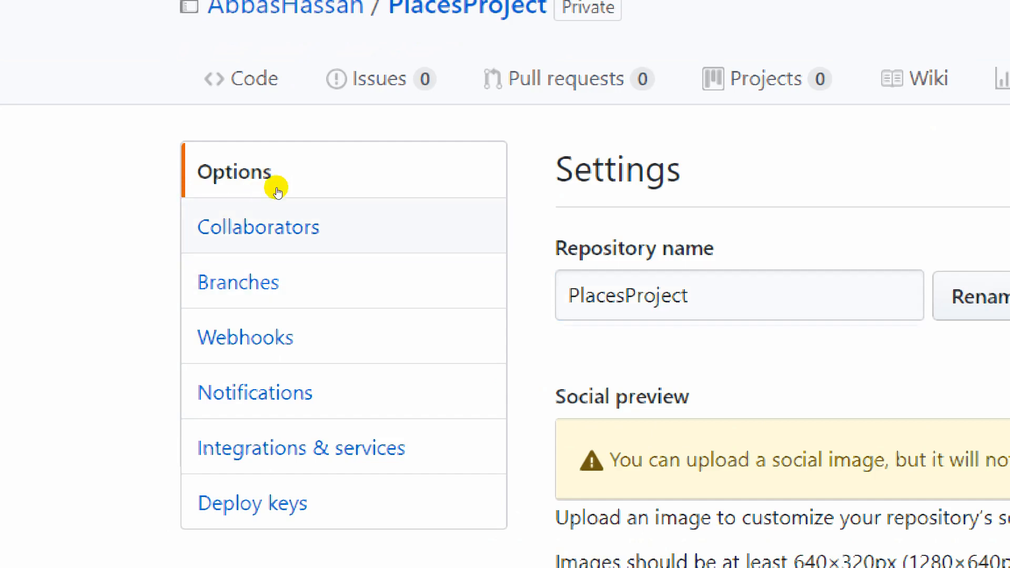
left_click(497, 234)
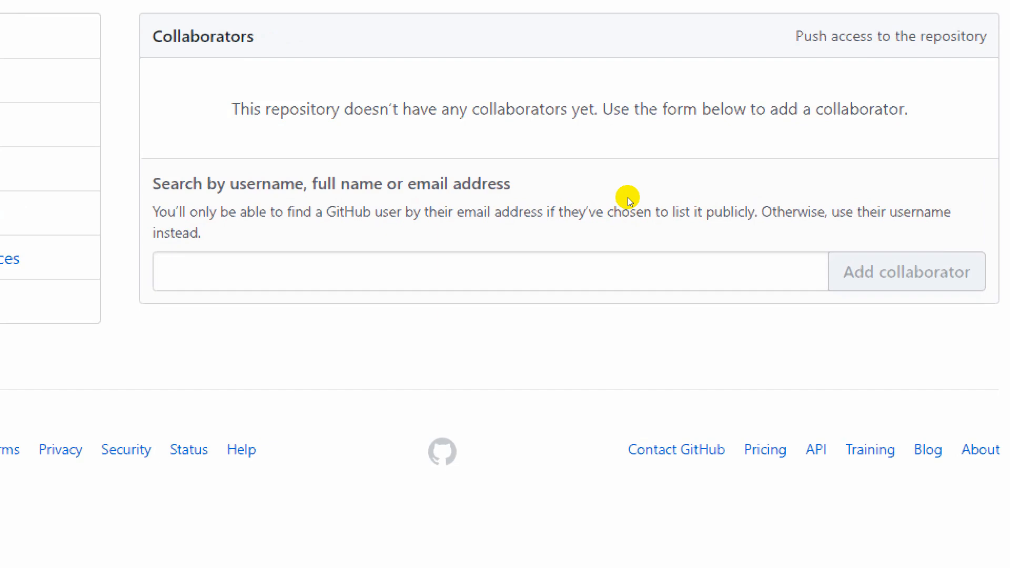
left_click(433, 290)
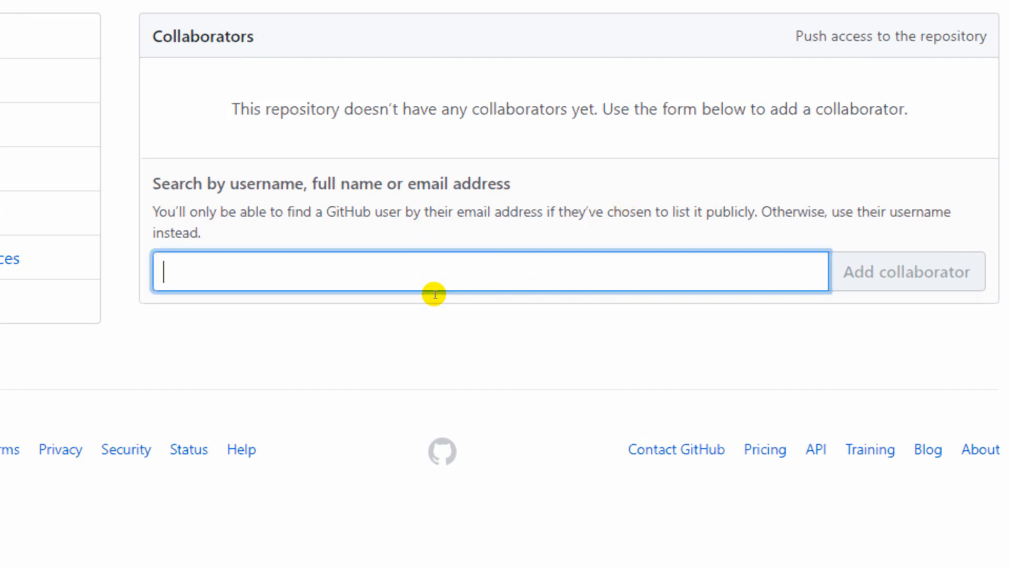
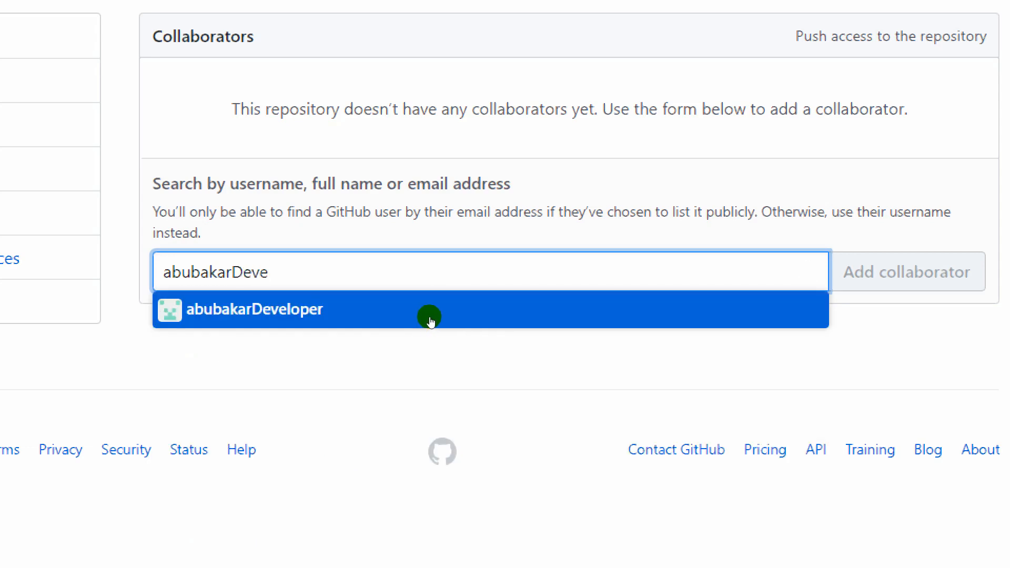
left_click(447, 314)
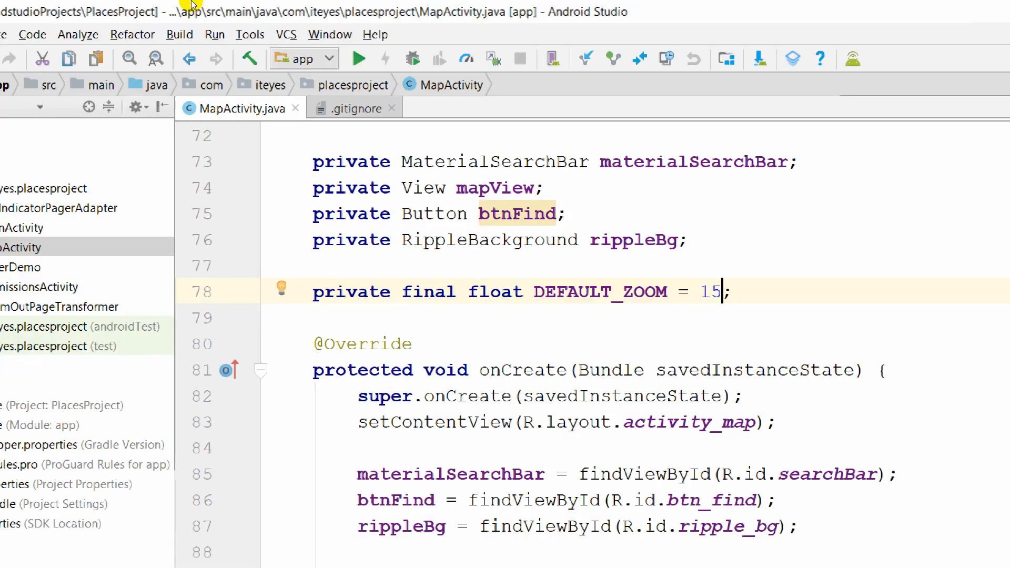
left_click(286, 27)
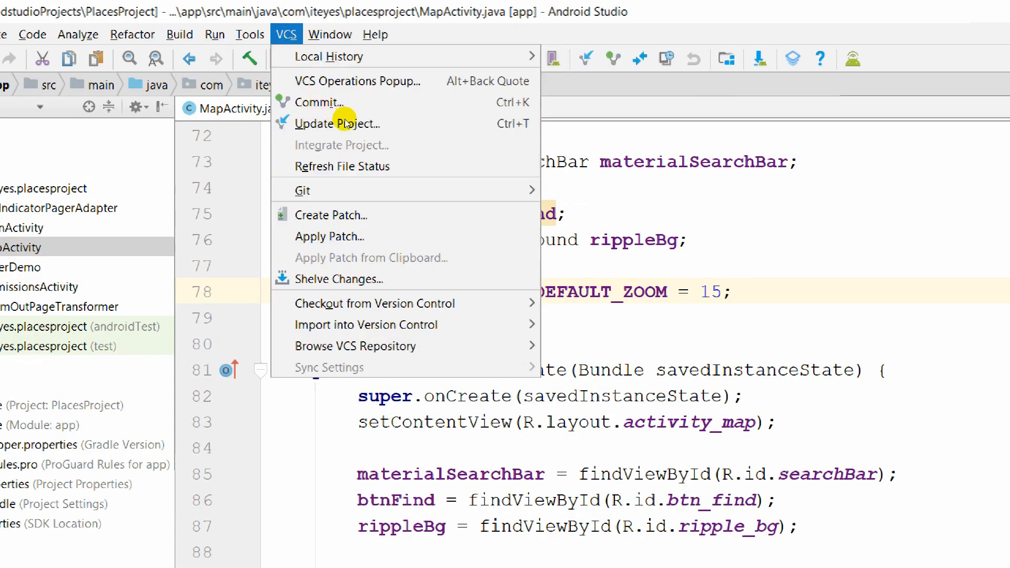
key("Down")
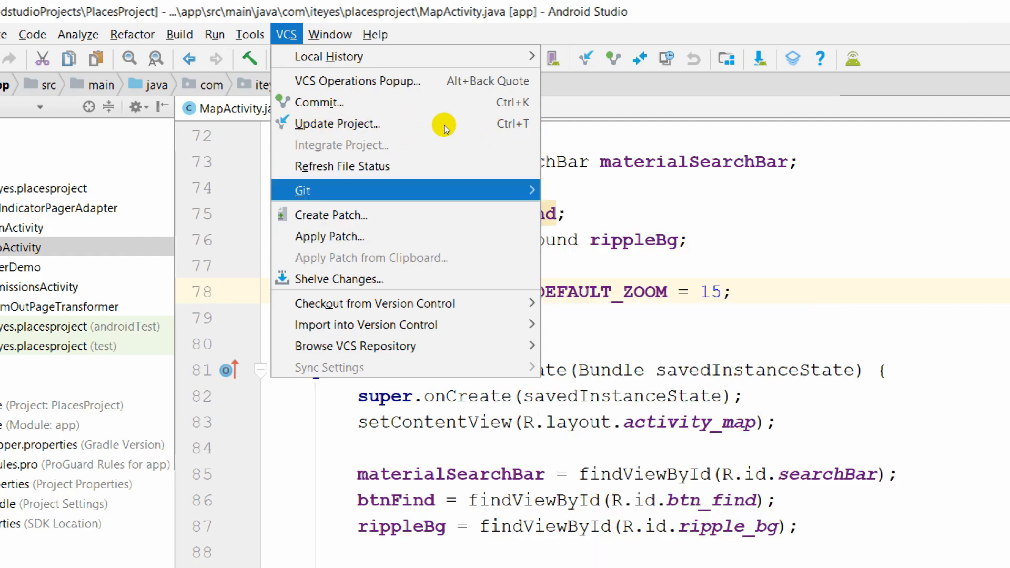
mouse_move(521, 191)
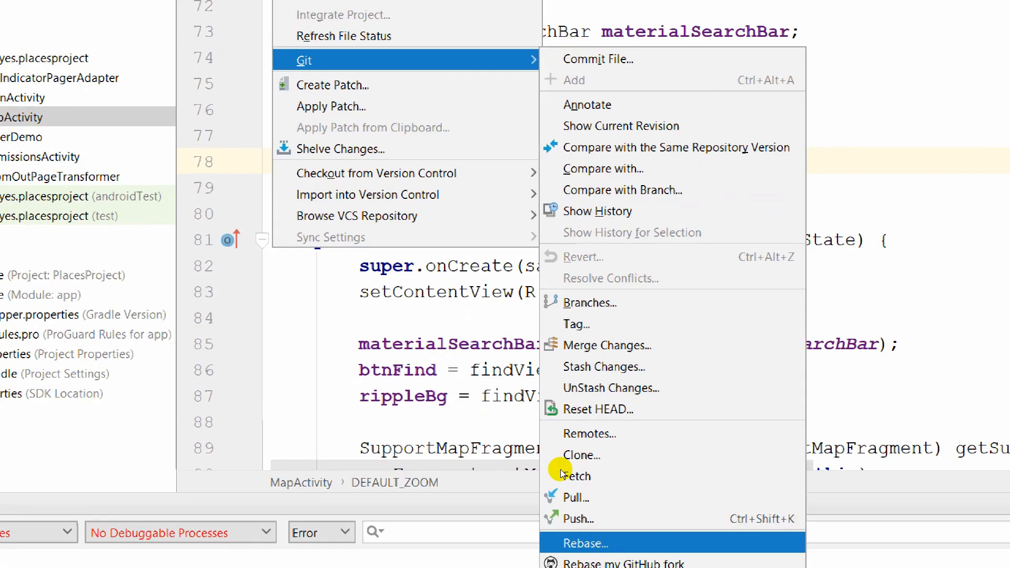
key("Return")
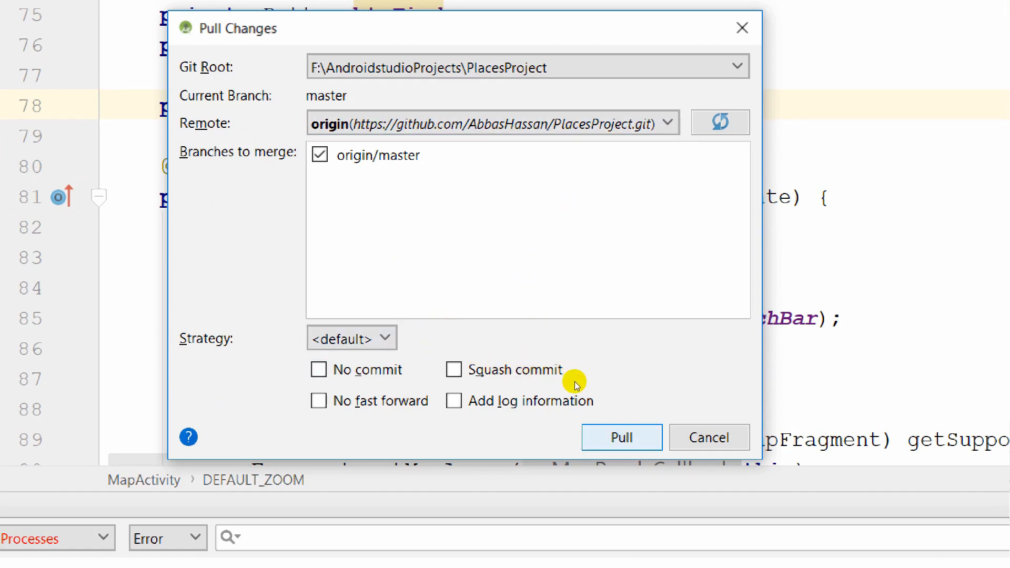
key("Escape")
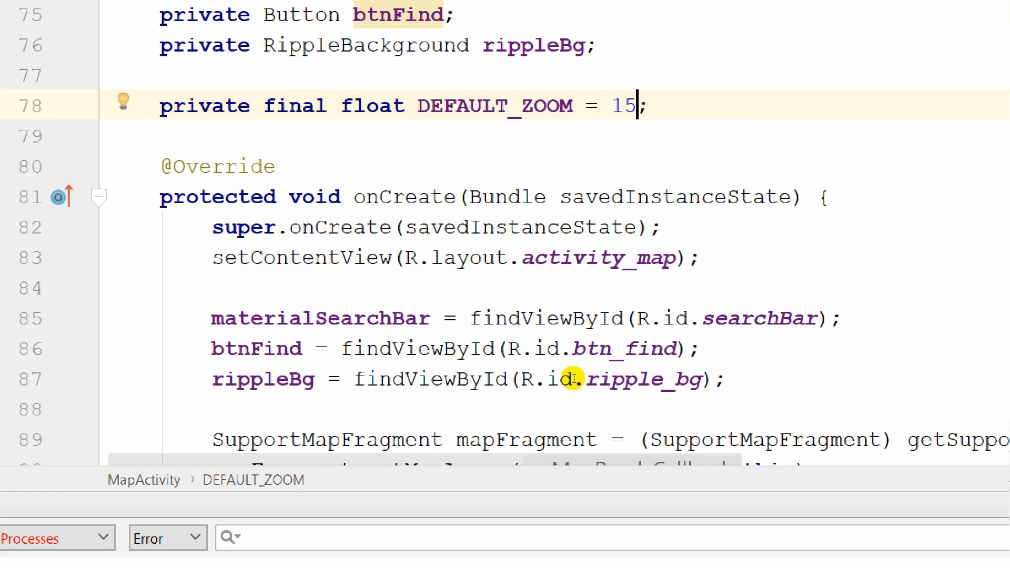